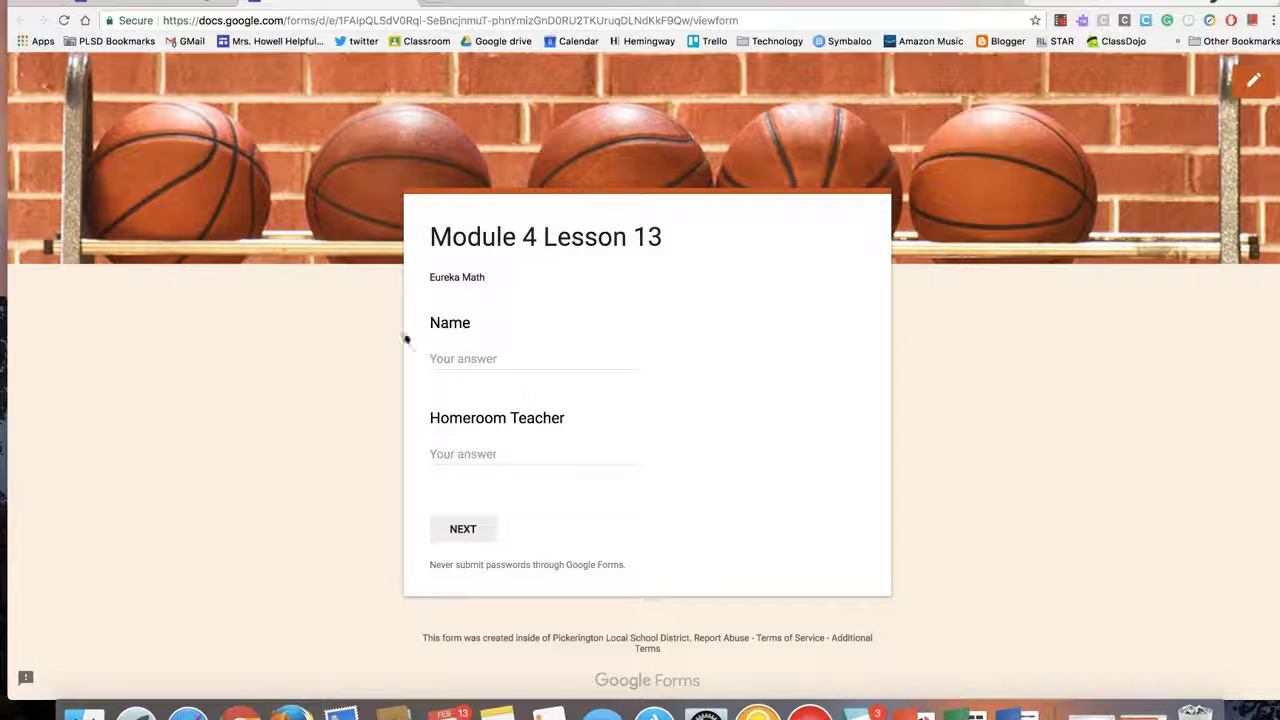
- Fill in the student's first name and the homeroom teacher's surname, and continue to the Exit Ticket section
{"action": "left_click", "coordinate": [483, 360]}
{"action": "type", "text": "Stephanie"}
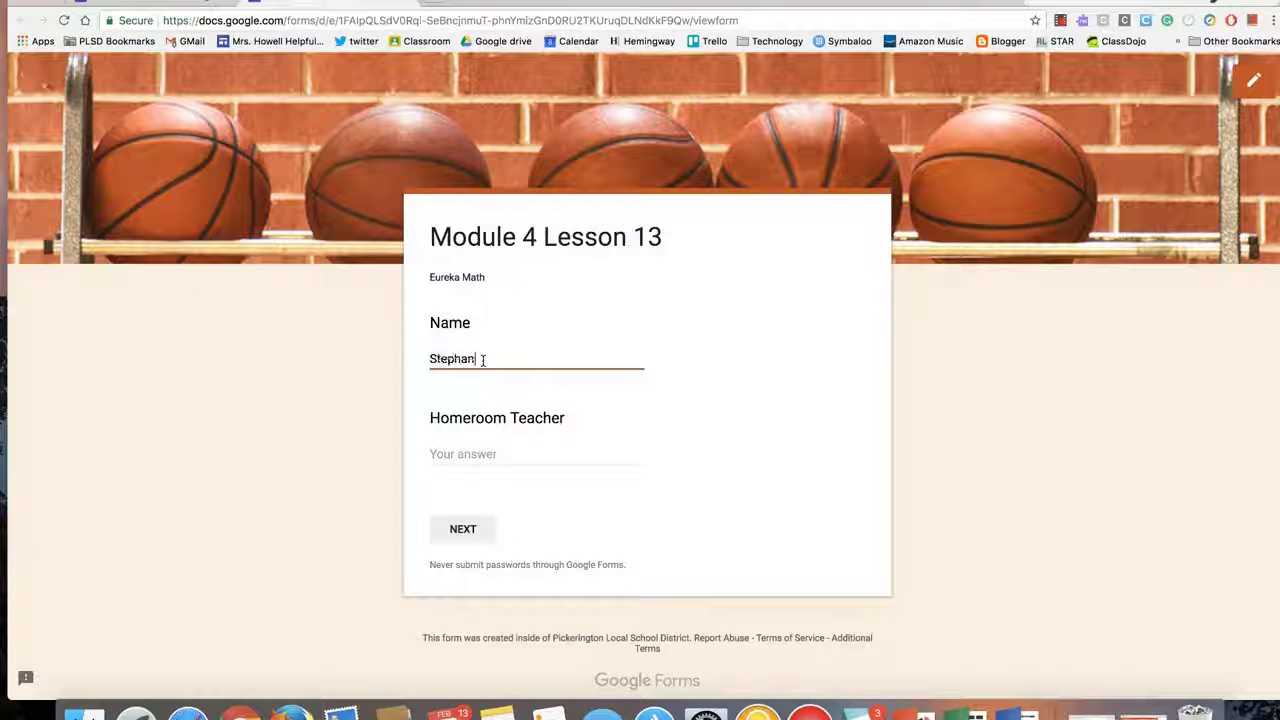
{"action": "left_click", "coordinate": [477, 454]}
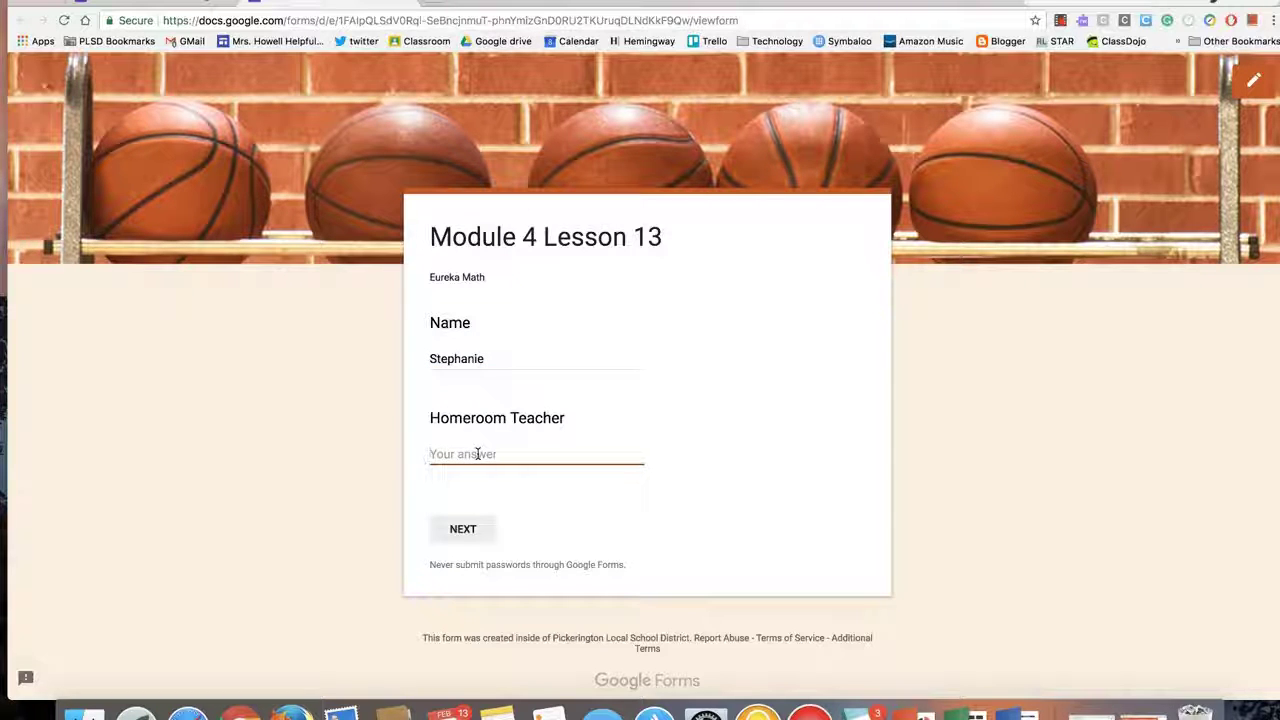
{"action": "type", "text": "Howell"}
{"action": "left_click", "coordinate": [470, 534]}
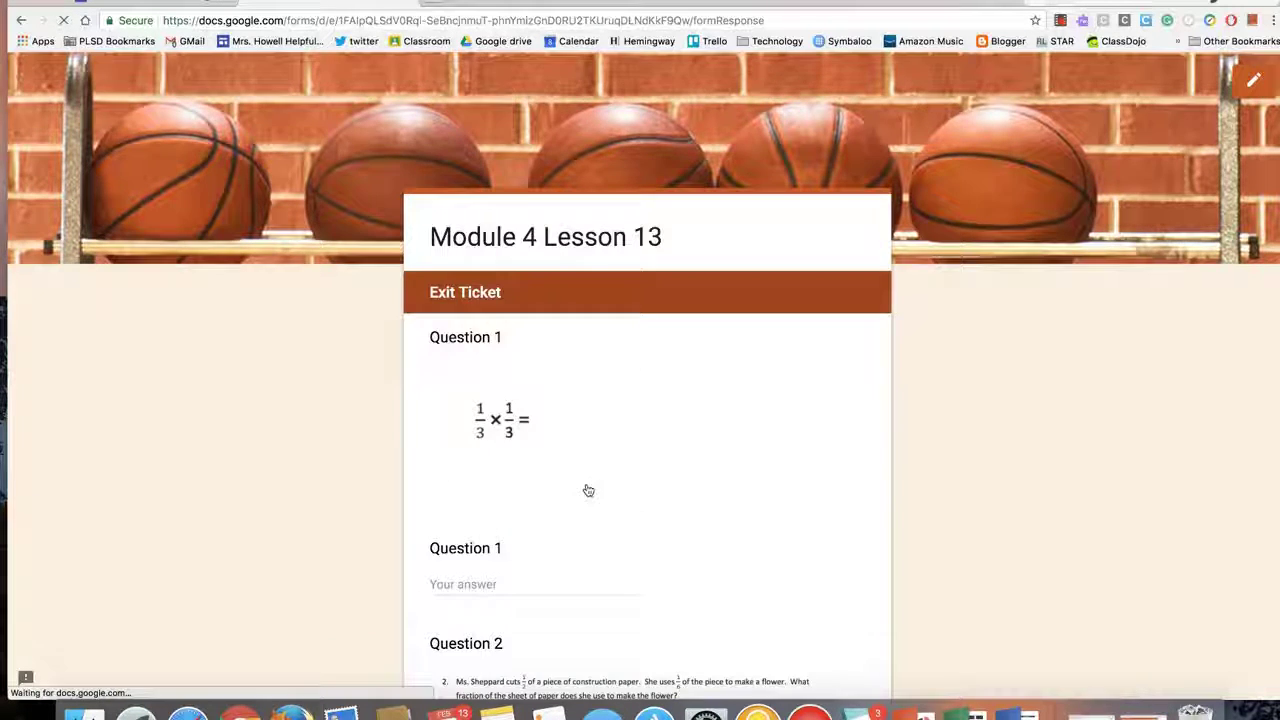
- Look over the Exit Ticket section and answer Question 1 with 1/9
{"action": "scroll", "coordinate": [588, 490], "scroll_direction": "down", "scroll_amount": 5}
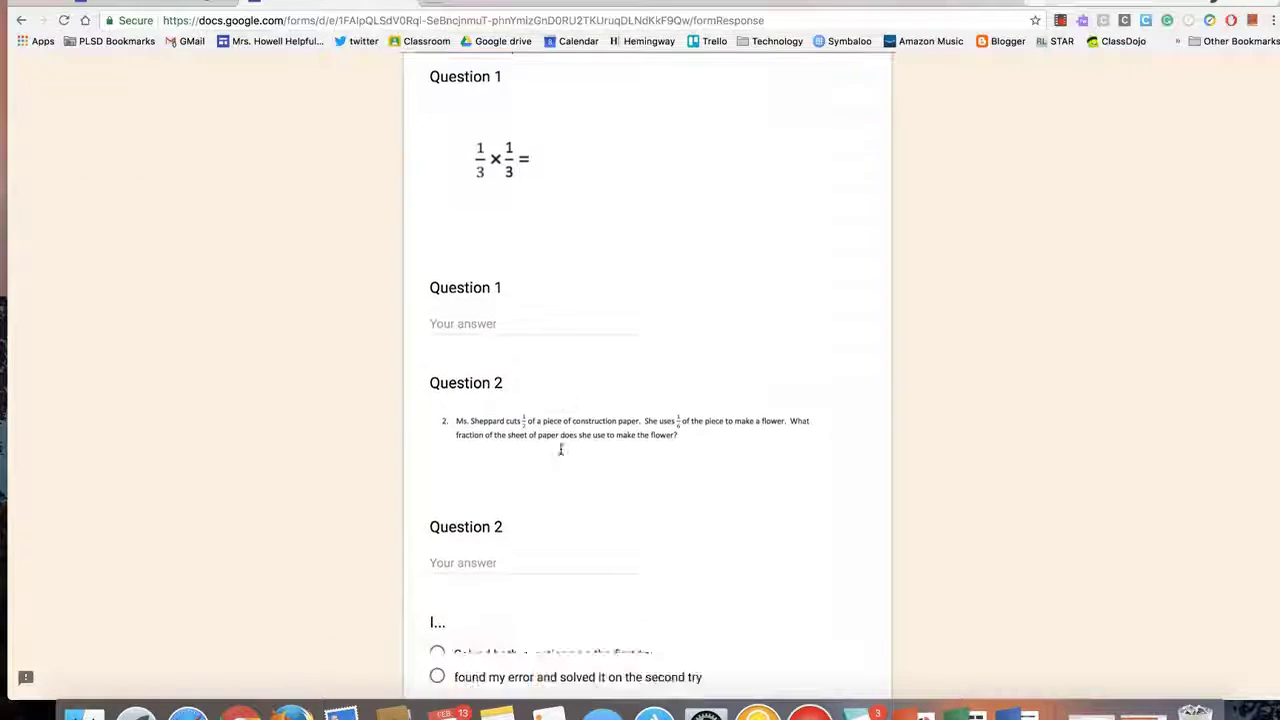
{"action": "scroll", "coordinate": [561, 450], "scroll_direction": "down", "scroll_amount": 5}
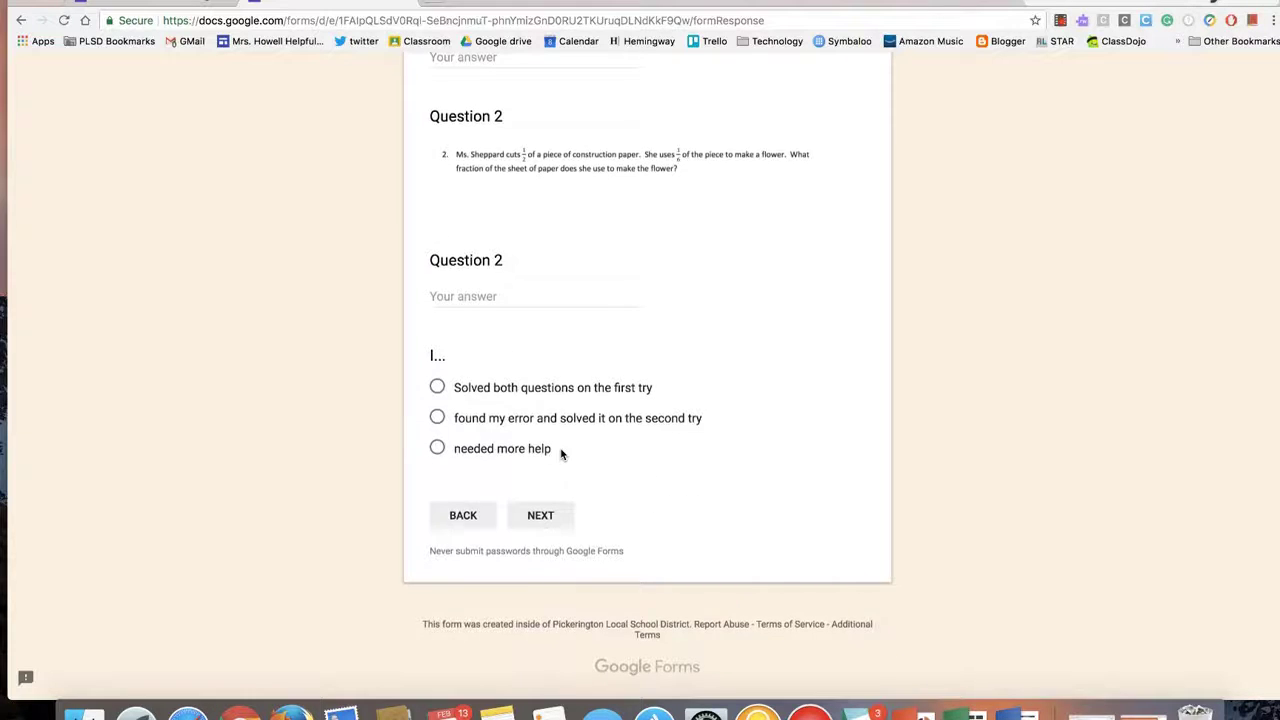
{"action": "scroll", "coordinate": [561, 454], "scroll_direction": "up", "scroll_amount": 3}
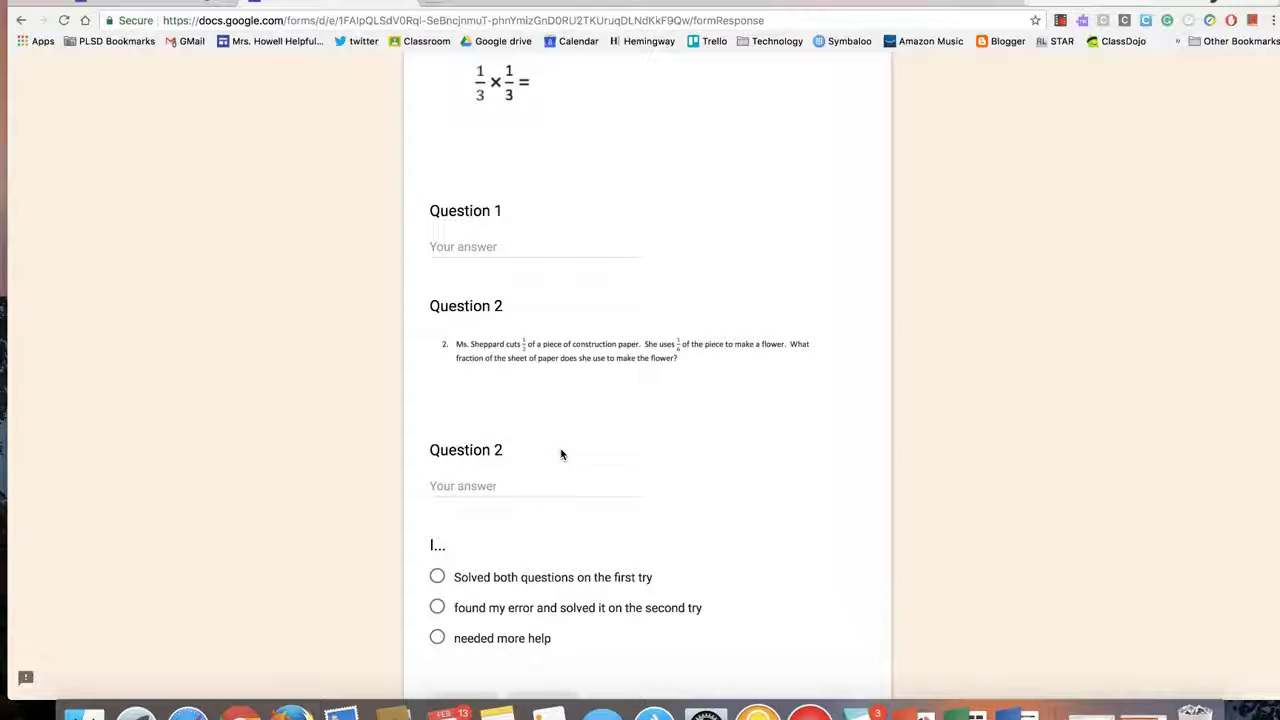
{"action": "scroll", "coordinate": [561, 454], "scroll_direction": "up", "scroll_amount": 2}
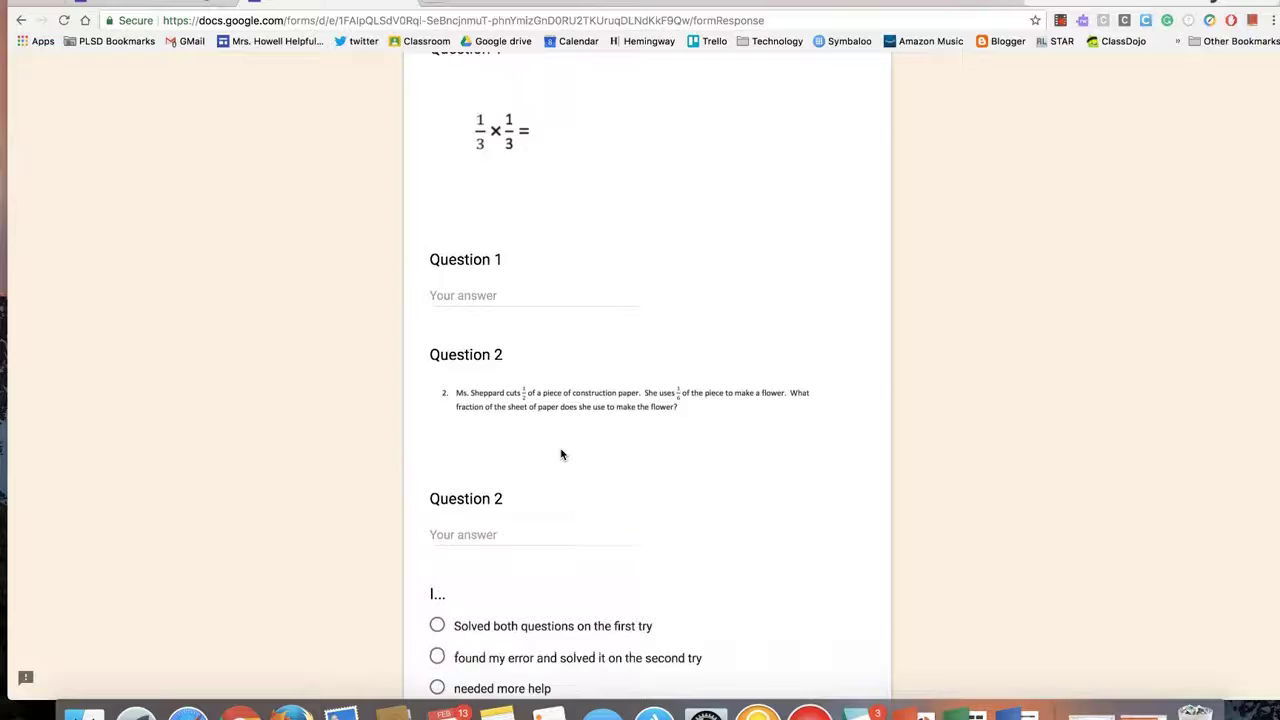
{"action": "left_click", "coordinate": [495, 371]}
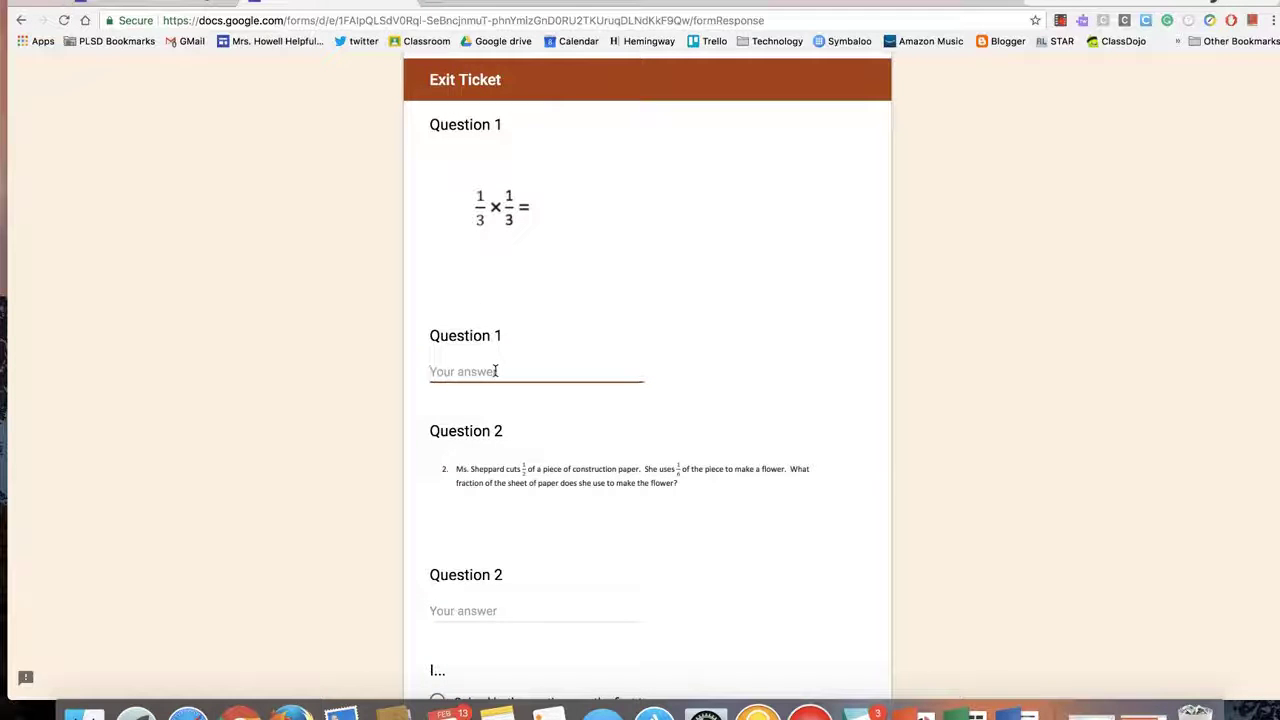
{"action": "type", "text": "1/9"}
{"action": "key", "text": "BackSpace"}
{"action": "key", "text": "BackSpace"}
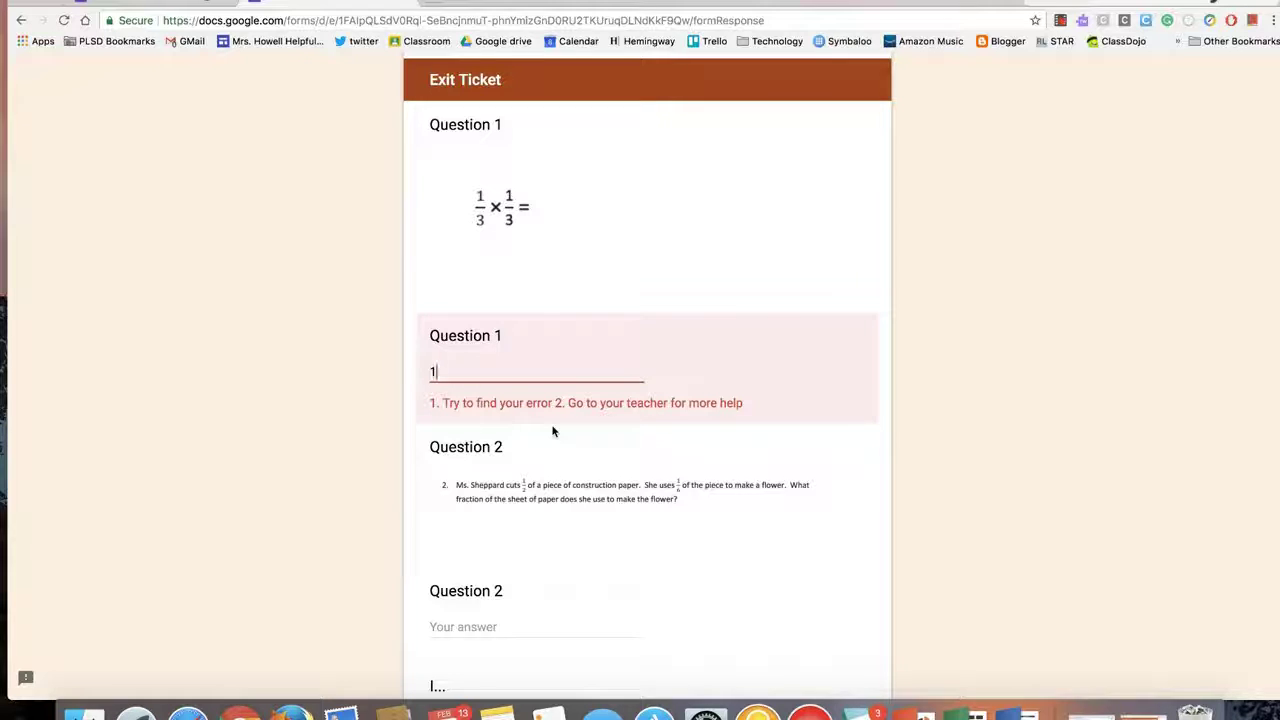
{"action": "type", "text": "9"}
- Answer Question 2 with 1/12 and submit the Exit Ticket section marked "Solved both questions on the first try"
{"action": "left_click", "coordinate": [514, 611]}
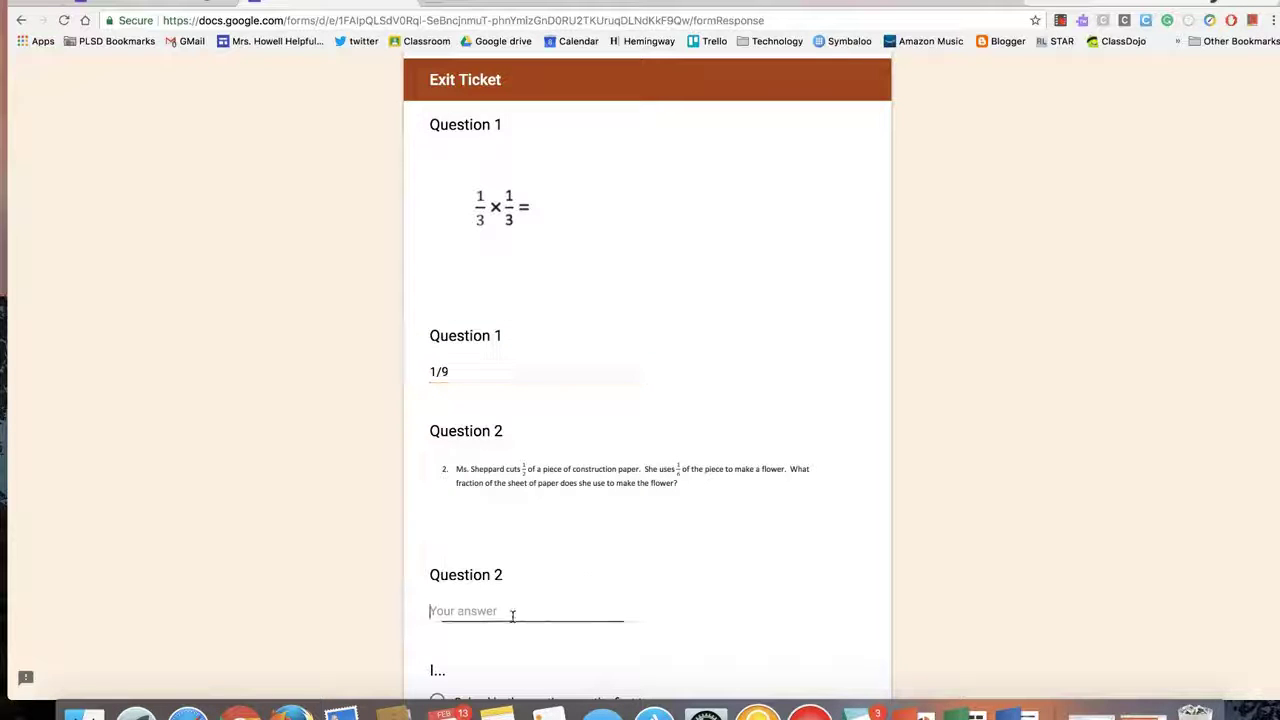
{"action": "scroll", "coordinate": [515, 615], "scroll_direction": "down", "scroll_amount": 2}
{"action": "scroll", "coordinate": [514, 615], "scroll_direction": "down", "scroll_amount": 2}
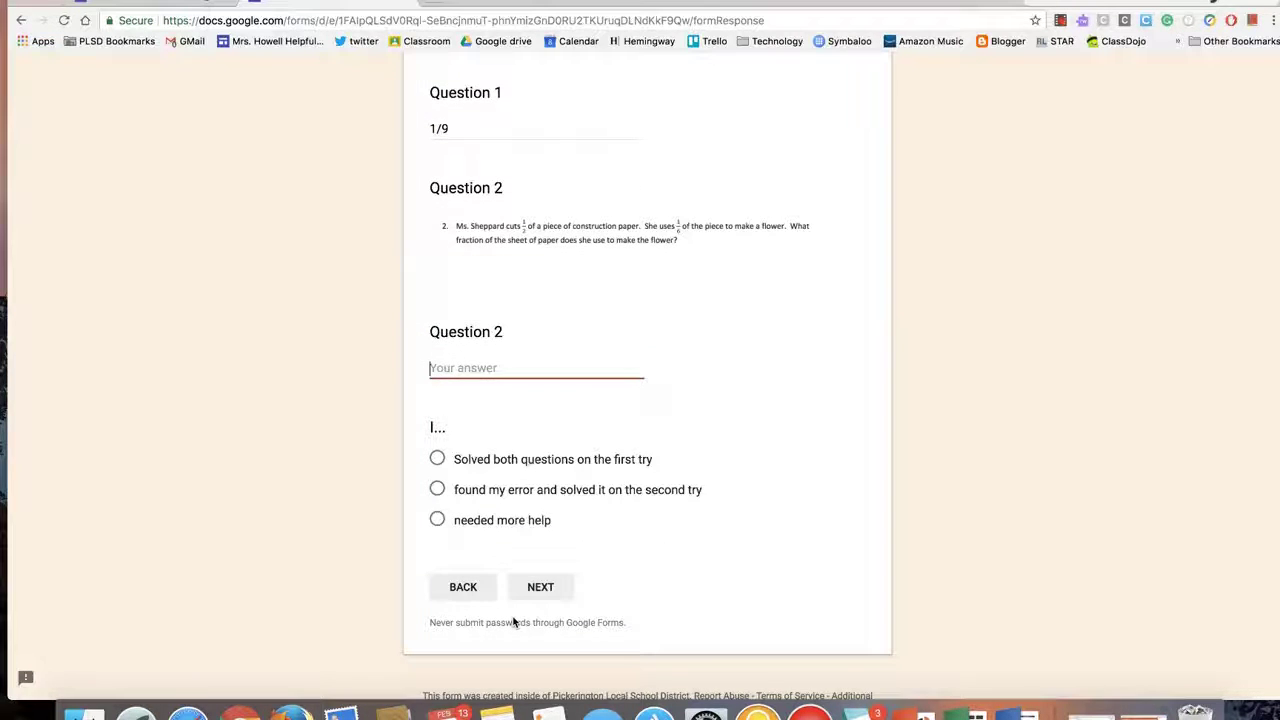
{"action": "type", "text": "1/1"}
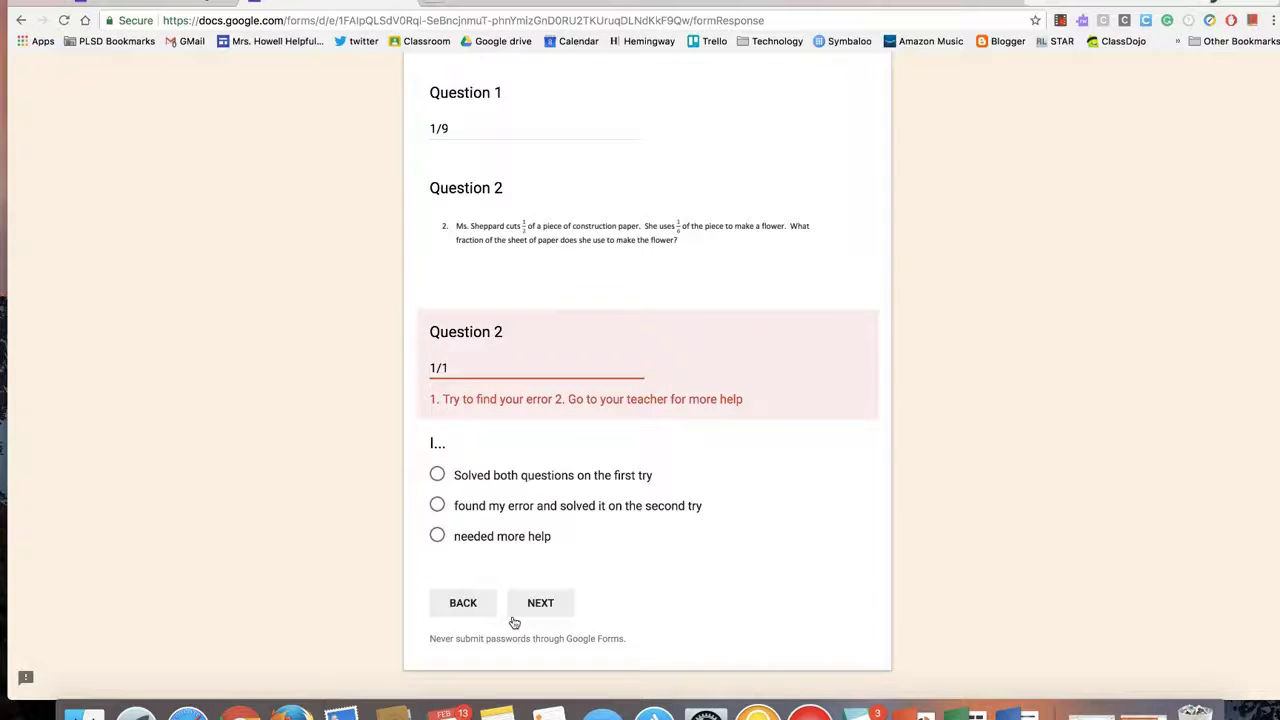
{"action": "type", "text": "2"}
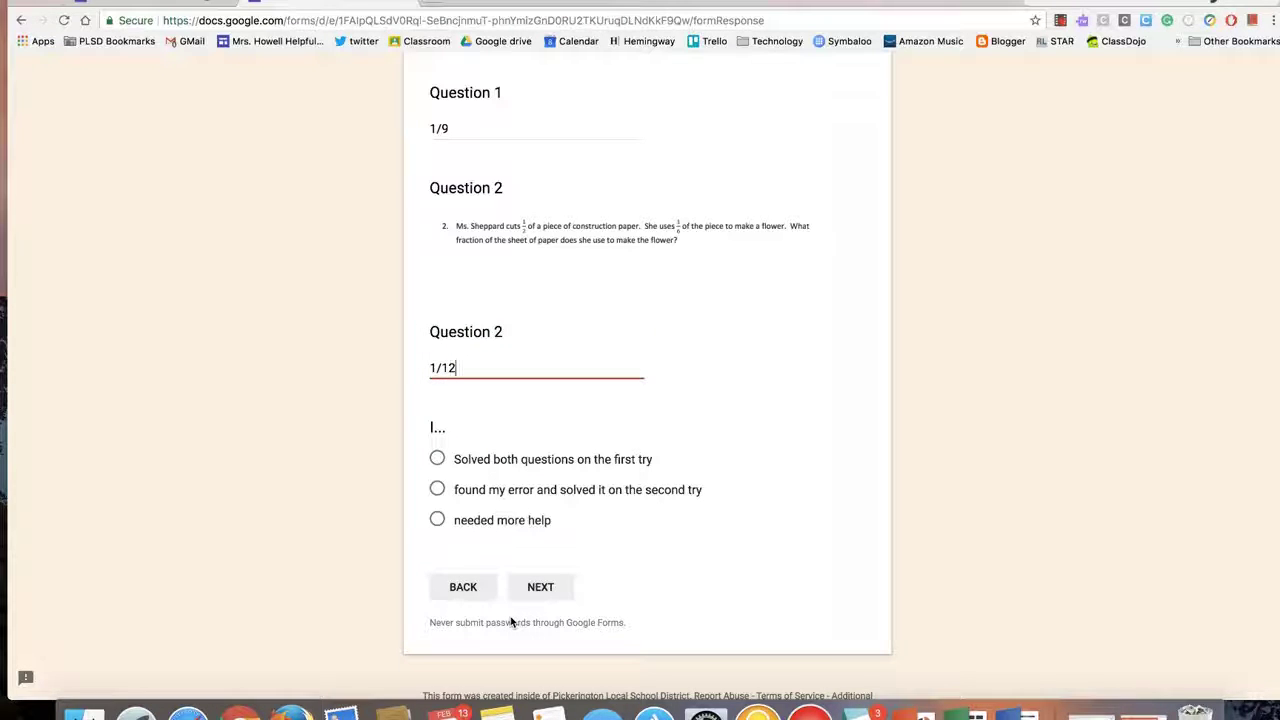
{"action": "left_click", "coordinate": [470, 460]}
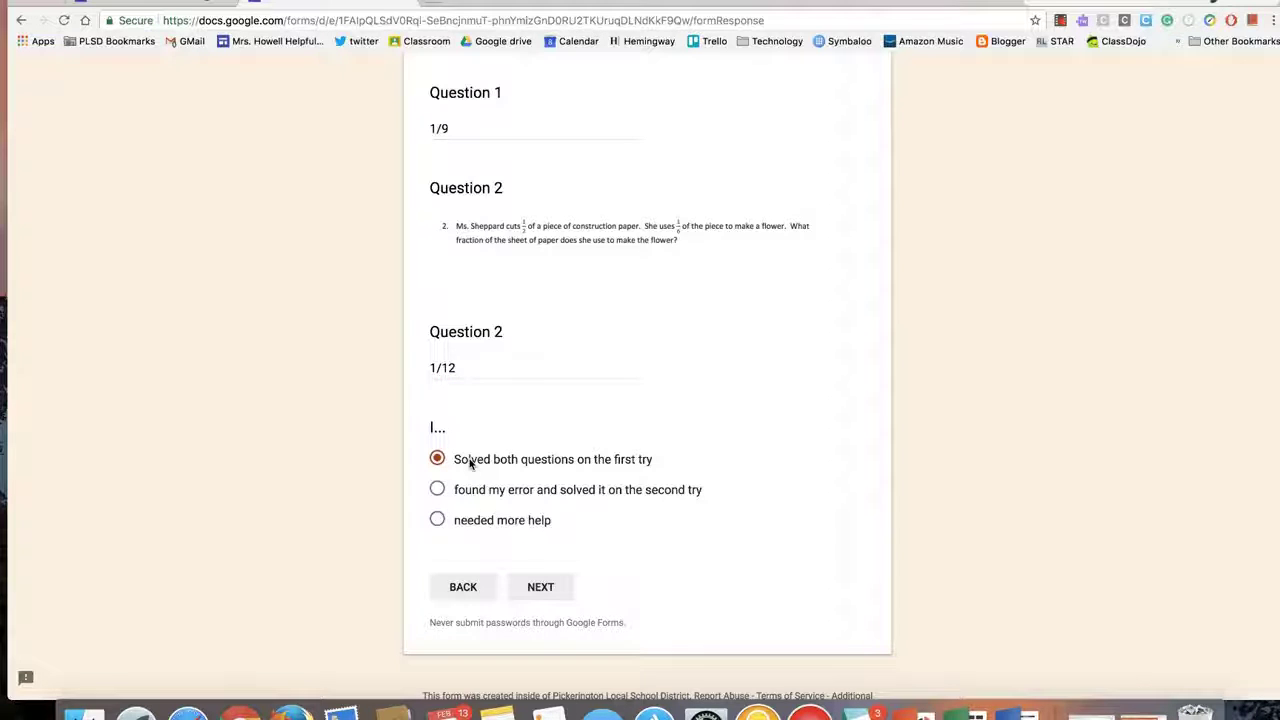
{"action": "left_click", "coordinate": [541, 598]}
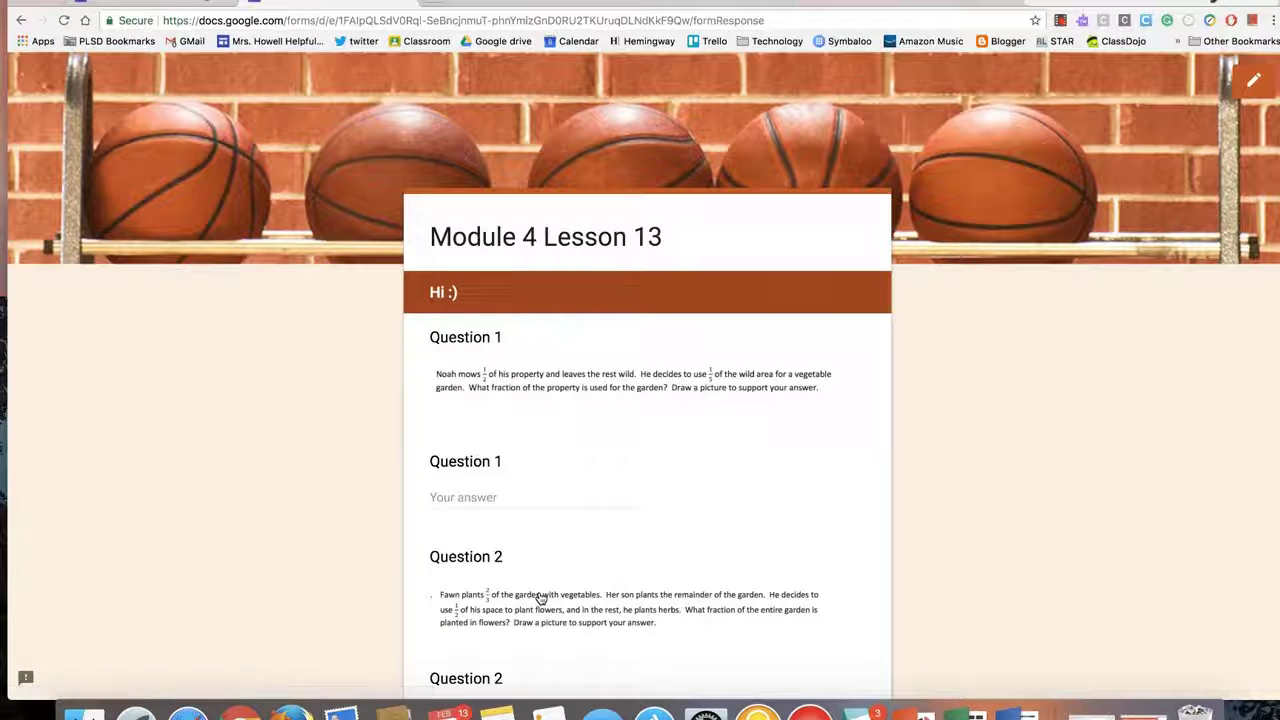
- Rate the "Hi :)" word problems as "That was difficult" and continue to the following section
{"action": "scroll", "coordinate": [540, 598], "scroll_direction": "down", "scroll_amount": 3}
{"action": "scroll", "coordinate": [540, 597], "scroll_direction": "down", "scroll_amount": 5}
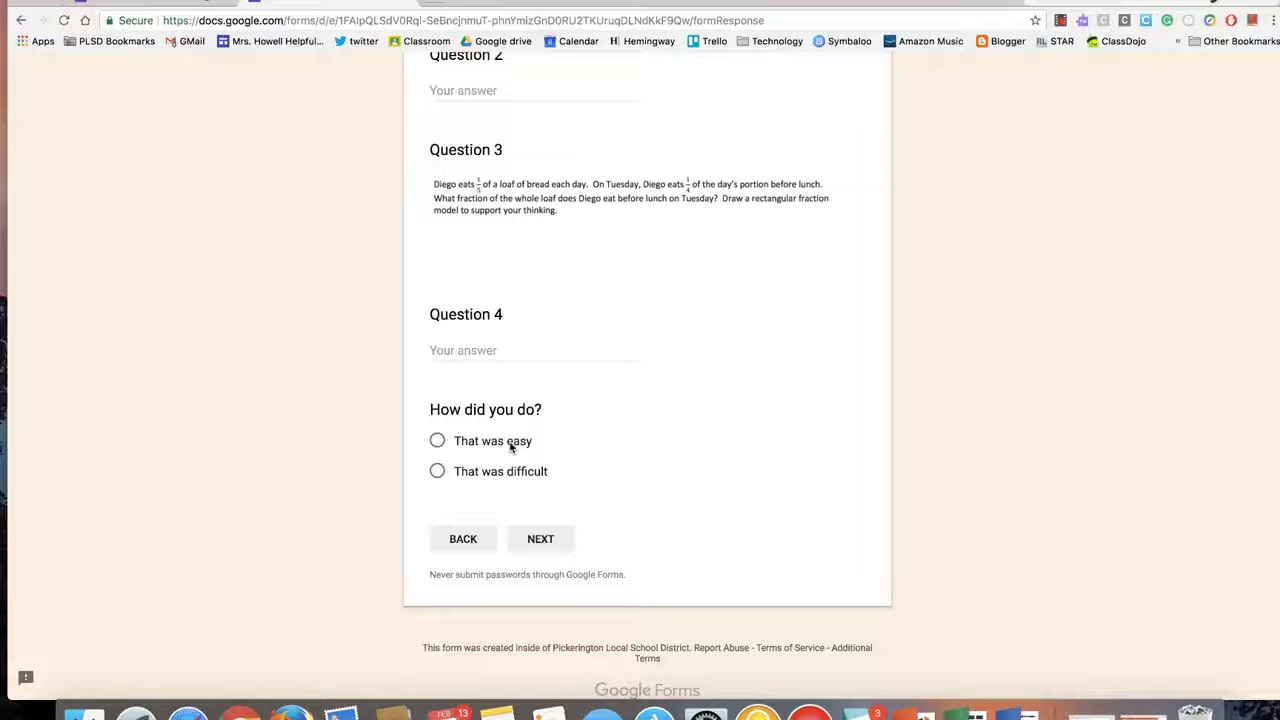
{"action": "left_click", "coordinate": [510, 476]}
{"action": "left_click", "coordinate": [540, 538]}
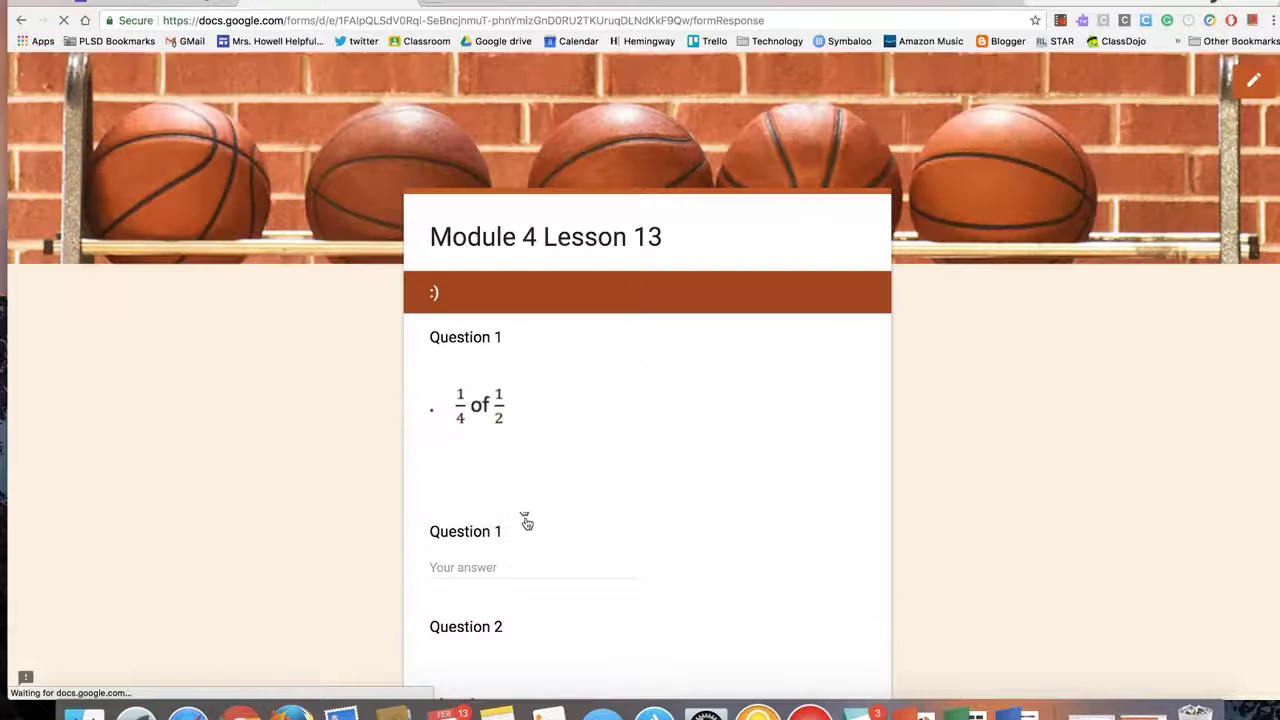
- Look through the fraction problems in the ":)" section and return to the "Hi :)" section
{"action": "scroll", "coordinate": [503, 446], "scroll_direction": "down", "scroll_amount": 10}
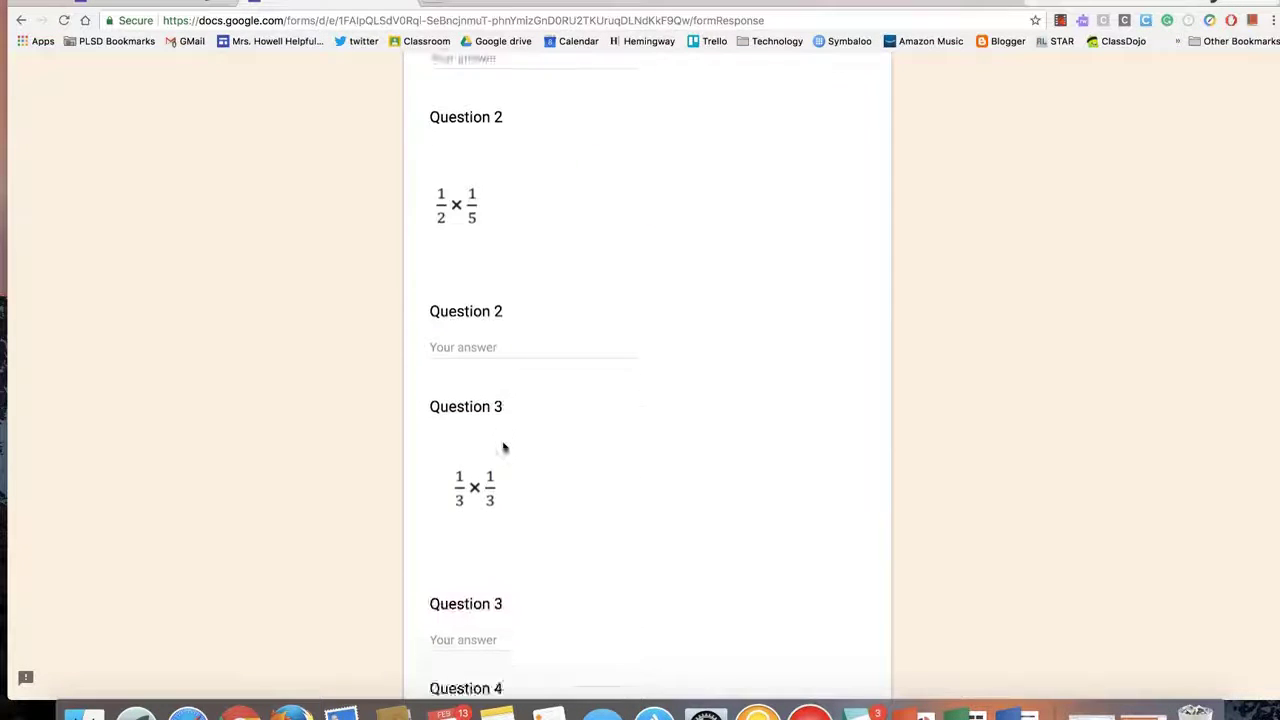
{"action": "scroll", "coordinate": [503, 448], "scroll_direction": "down", "scroll_amount": 5}
{"action": "left_click", "coordinate": [463, 515]}
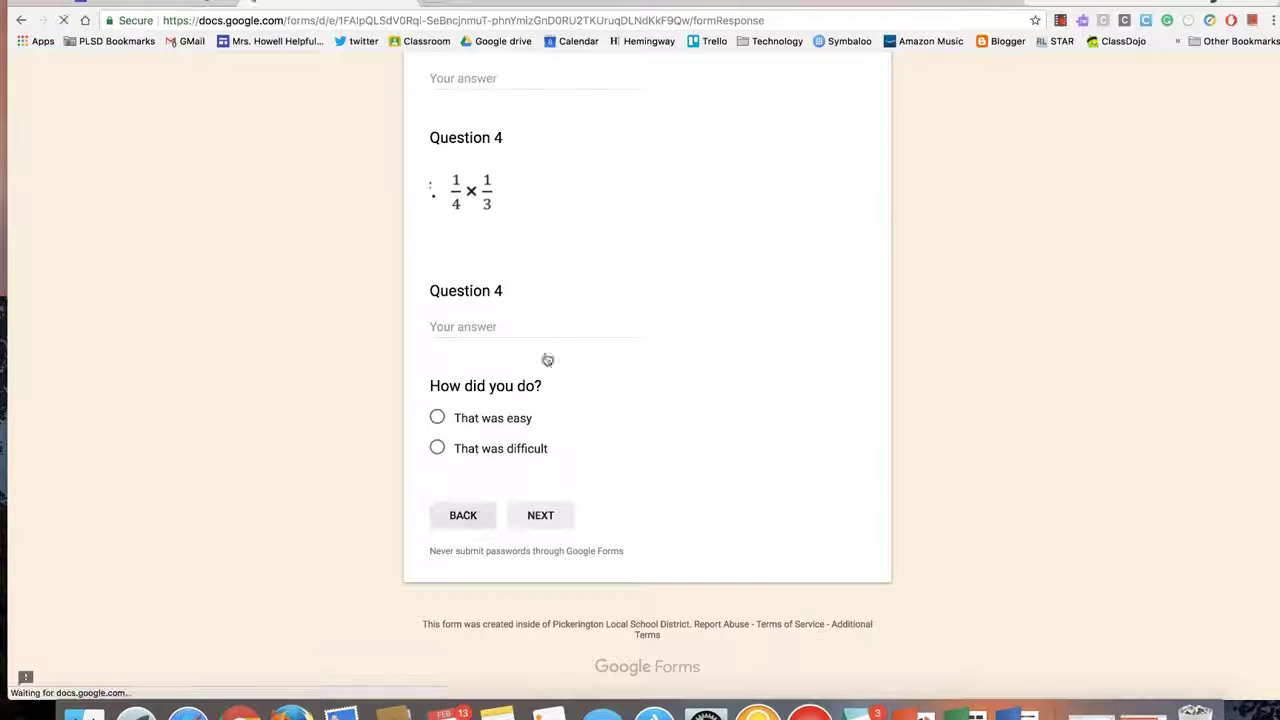
- Review the word problems in the "Hi :)" section and continue to the ":)" section
{"action": "scroll", "coordinate": [546, 357], "scroll_direction": "down", "scroll_amount": 3}
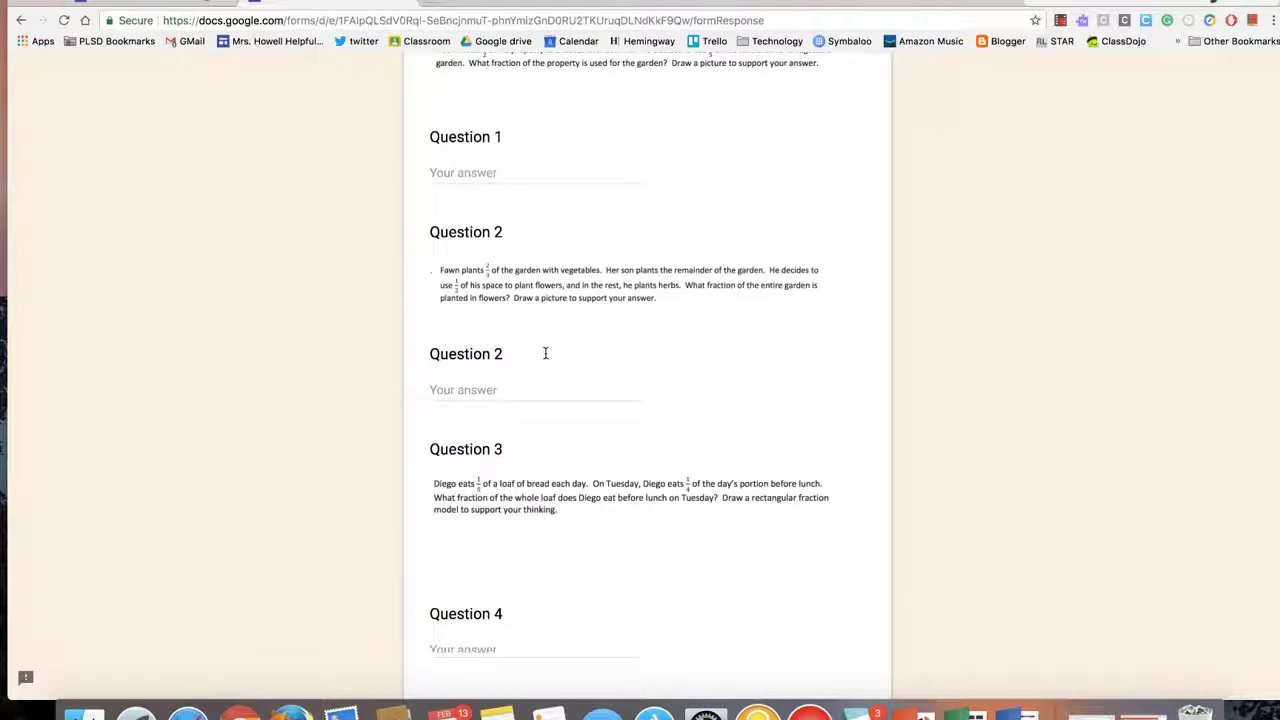
{"action": "scroll", "coordinate": [546, 357], "scroll_direction": "down", "scroll_amount": 3}
{"action": "scroll", "coordinate": [546, 358], "scroll_direction": "up", "scroll_amount": 2}
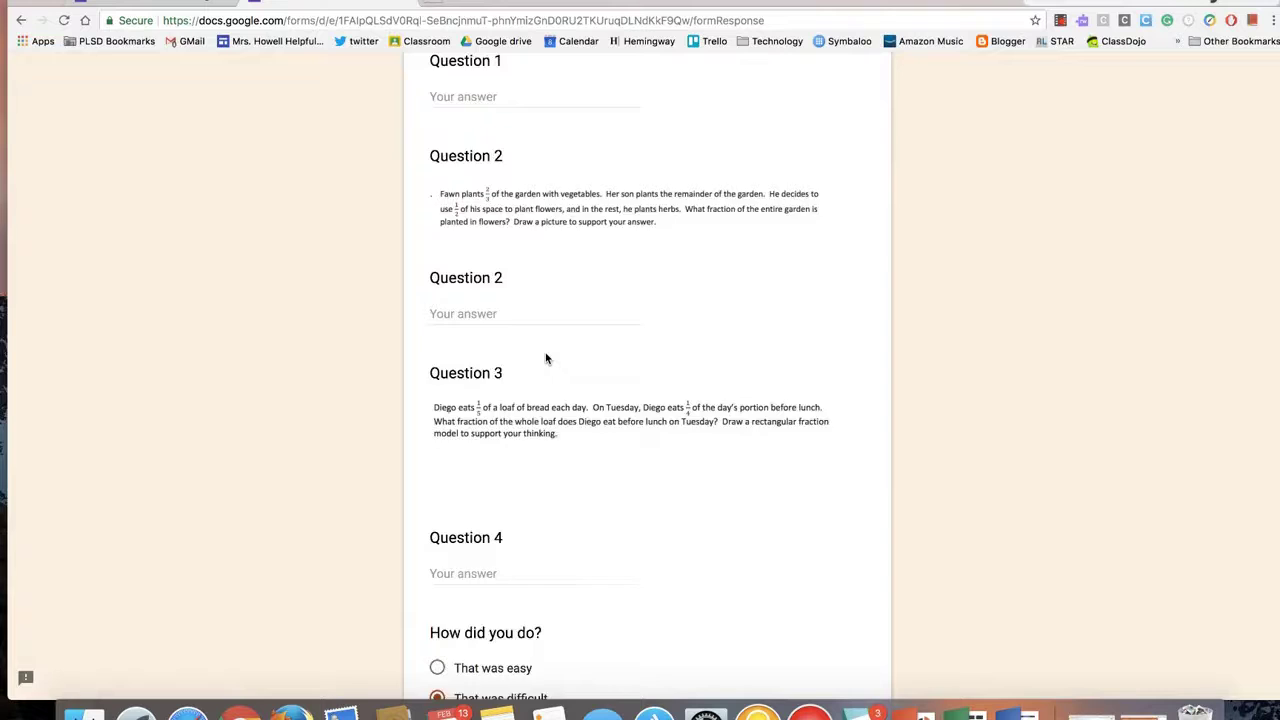
{"action": "scroll", "coordinate": [546, 358], "scroll_direction": "up", "scroll_amount": 3}
{"action": "scroll", "coordinate": [546, 358], "scroll_direction": "down", "scroll_amount": 6}
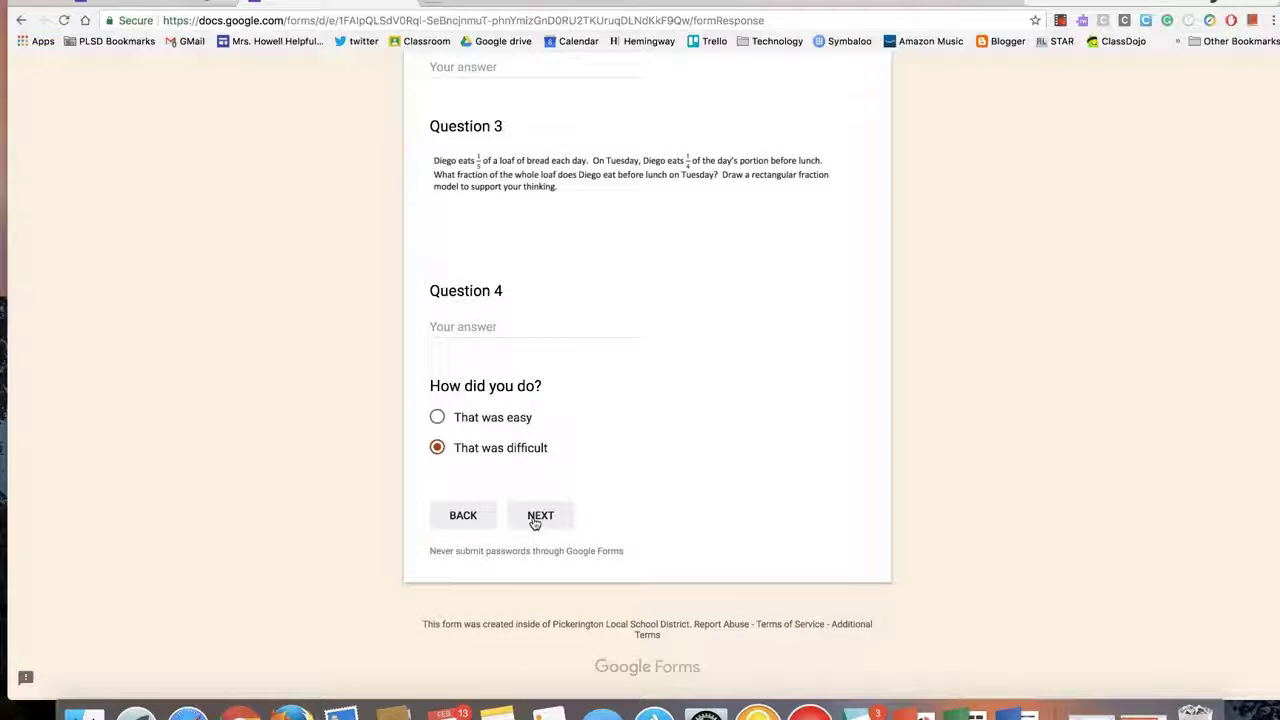
{"action": "left_click", "coordinate": [538, 516]}
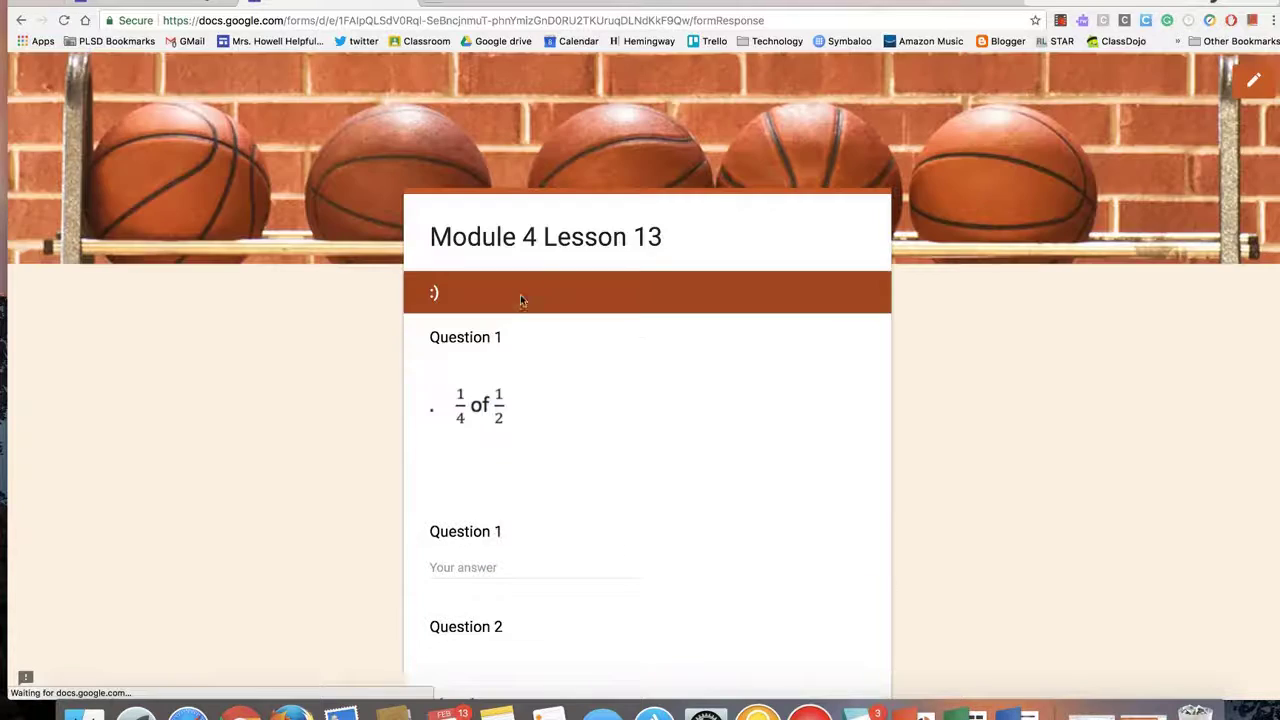
- Go back to the Exit Ticket, change the self-assessment to "found my error and solved it on the second try", and continue
{"action": "scroll", "coordinate": [472, 462], "scroll_direction": "down", "scroll_amount": 3}
{"action": "scroll", "coordinate": [471, 460], "scroll_direction": "down", "scroll_amount": 8}
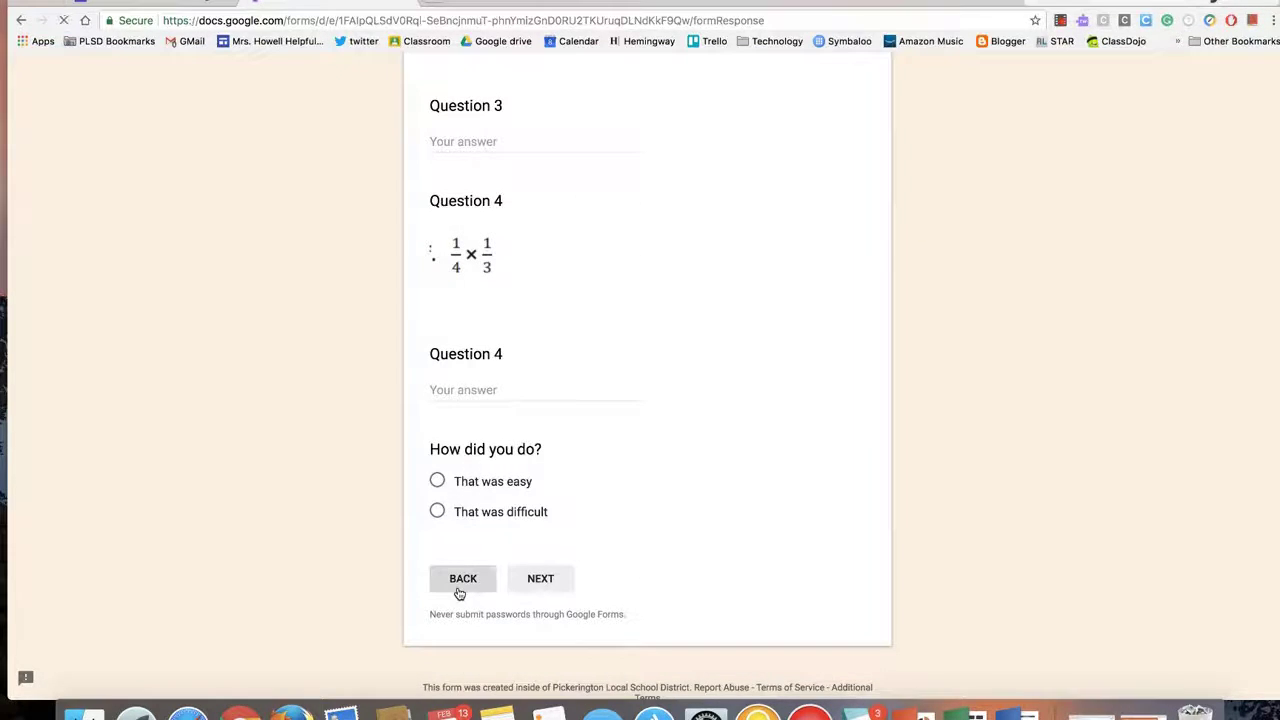
{"action": "left_click", "coordinate": [462, 579]}
{"action": "scroll", "coordinate": [457, 588], "scroll_direction": "down", "scroll_amount": 10}
{"action": "left_click", "coordinate": [451, 521]}
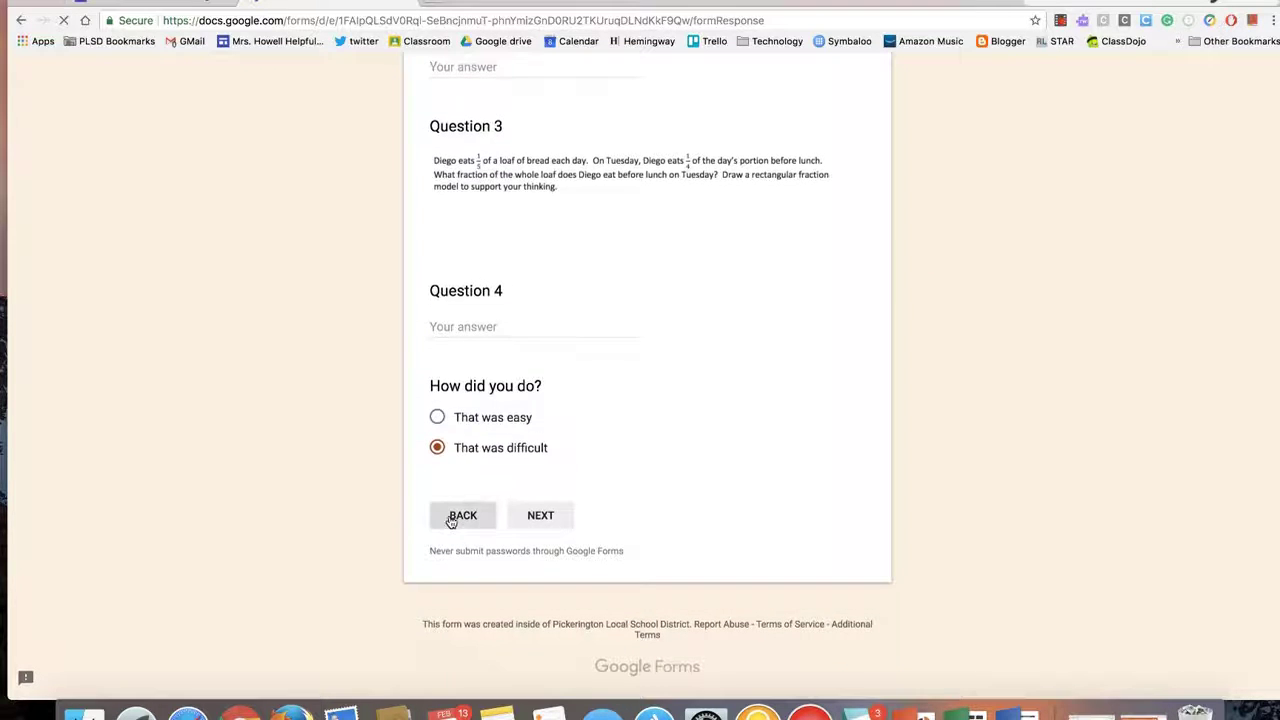
{"action": "scroll", "coordinate": [484, 320], "scroll_direction": "down", "scroll_amount": 3}
{"action": "scroll", "coordinate": [503, 512], "scroll_direction": "down", "scroll_amount": 3}
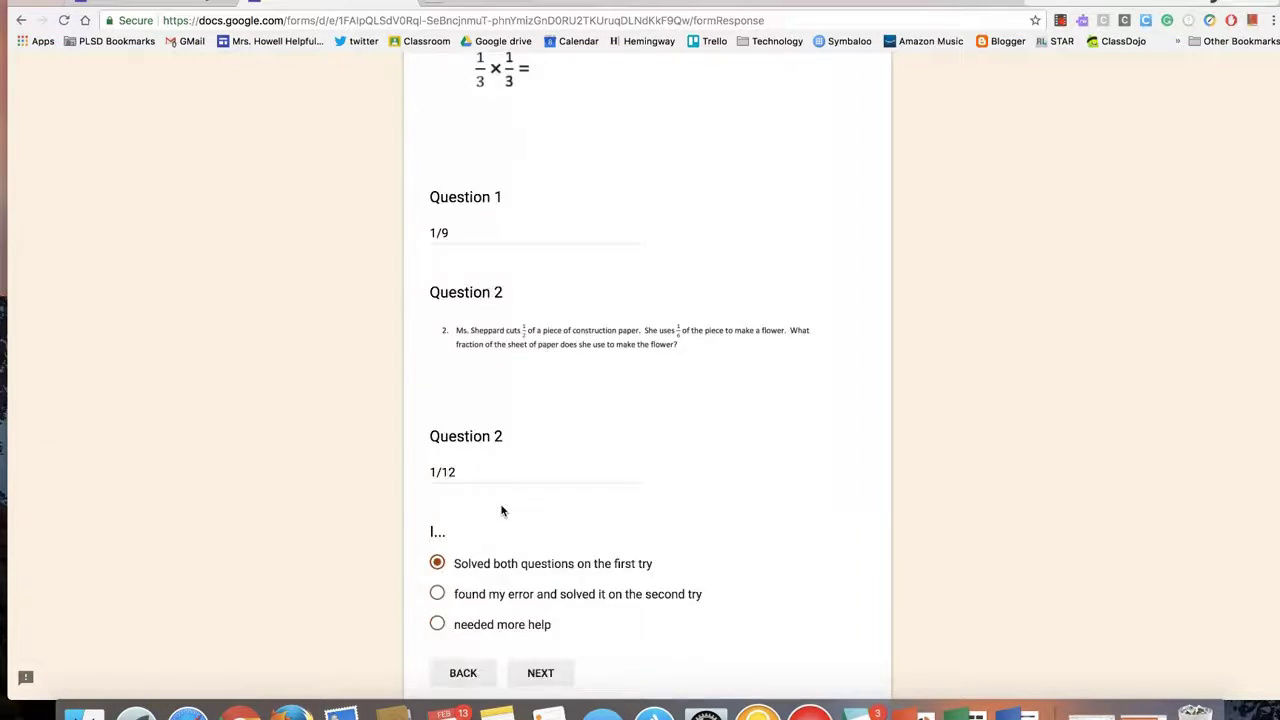
{"action": "left_click", "coordinate": [500, 506]}
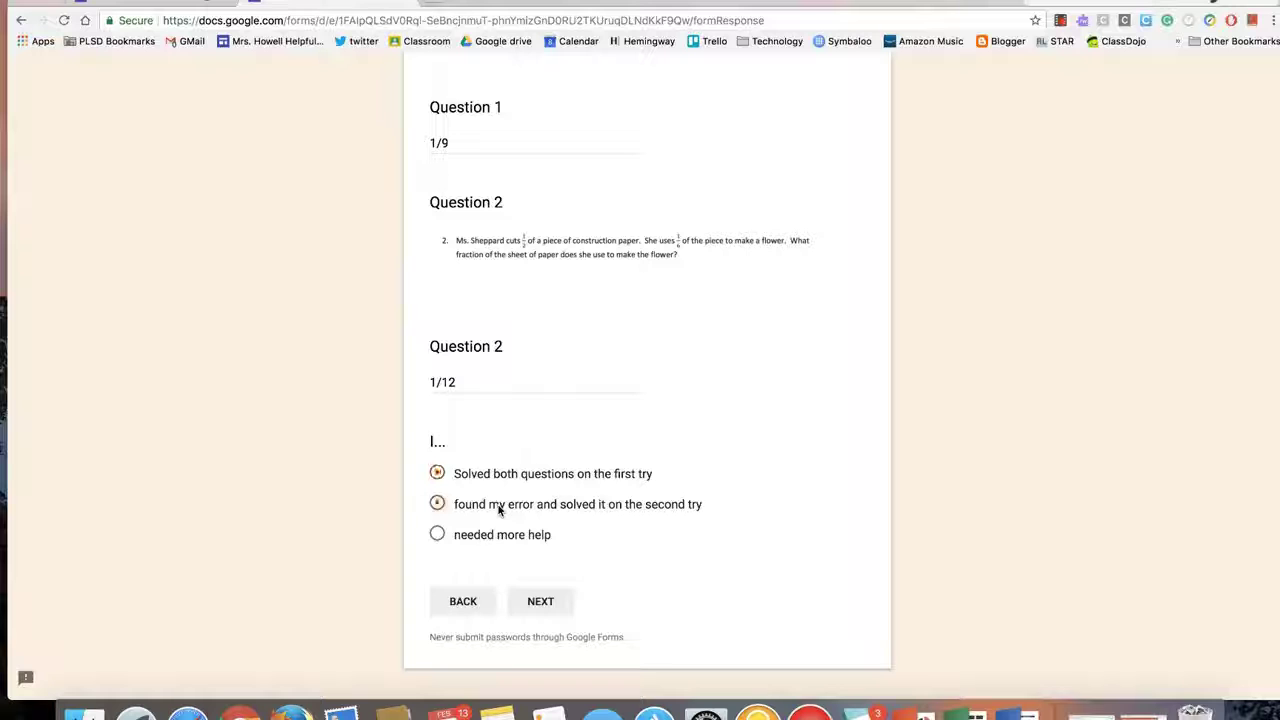
{"action": "left_click", "coordinate": [531, 612]}
- Return from the "Hi :)" section to the Exit Ticket, change the self-assessment to "needed more help", and continue
{"action": "scroll", "coordinate": [563, 432], "scroll_direction": "down", "scroll_amount": 10}
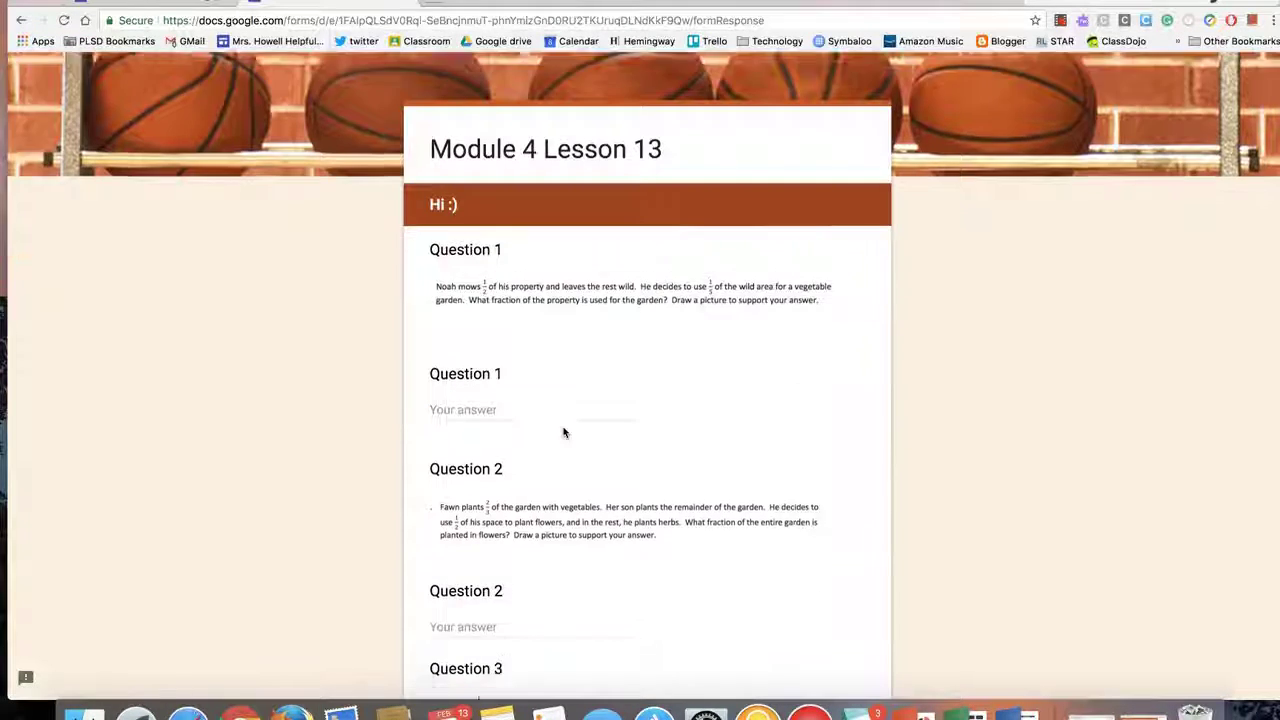
{"action": "scroll", "coordinate": [563, 432], "scroll_direction": "down", "scroll_amount": 2}
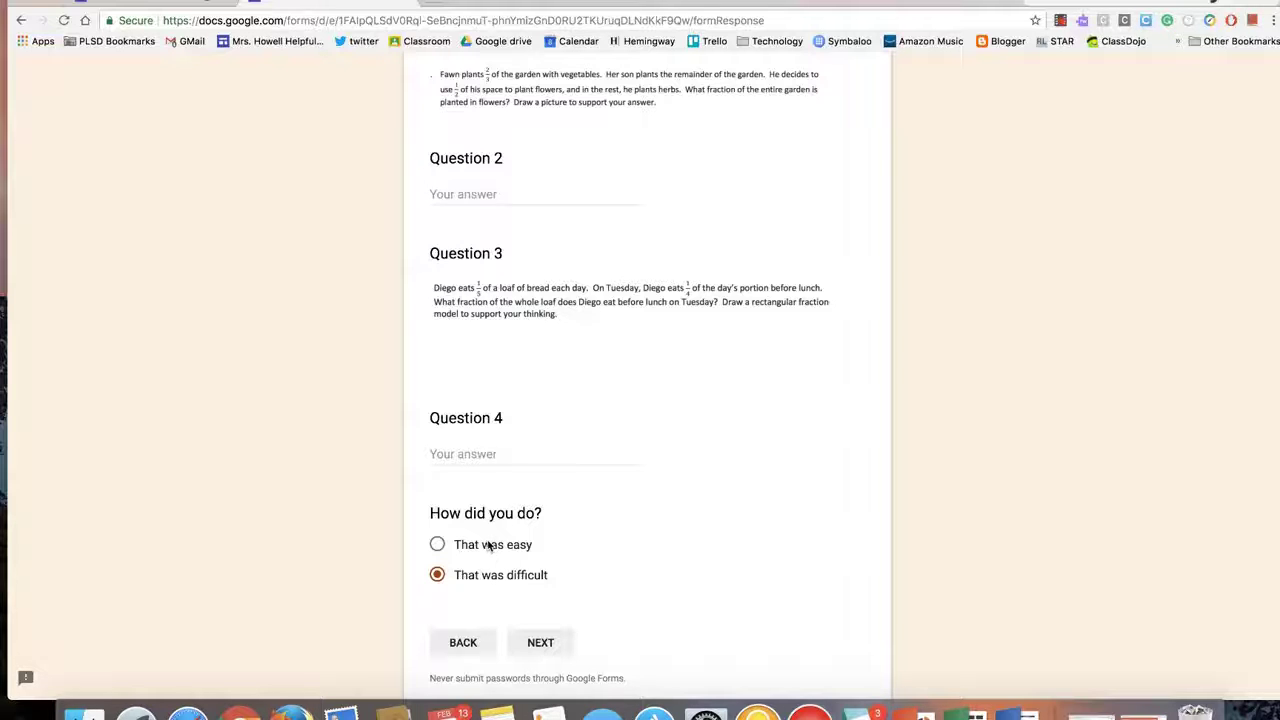
{"action": "left_click", "coordinate": [479, 650]}
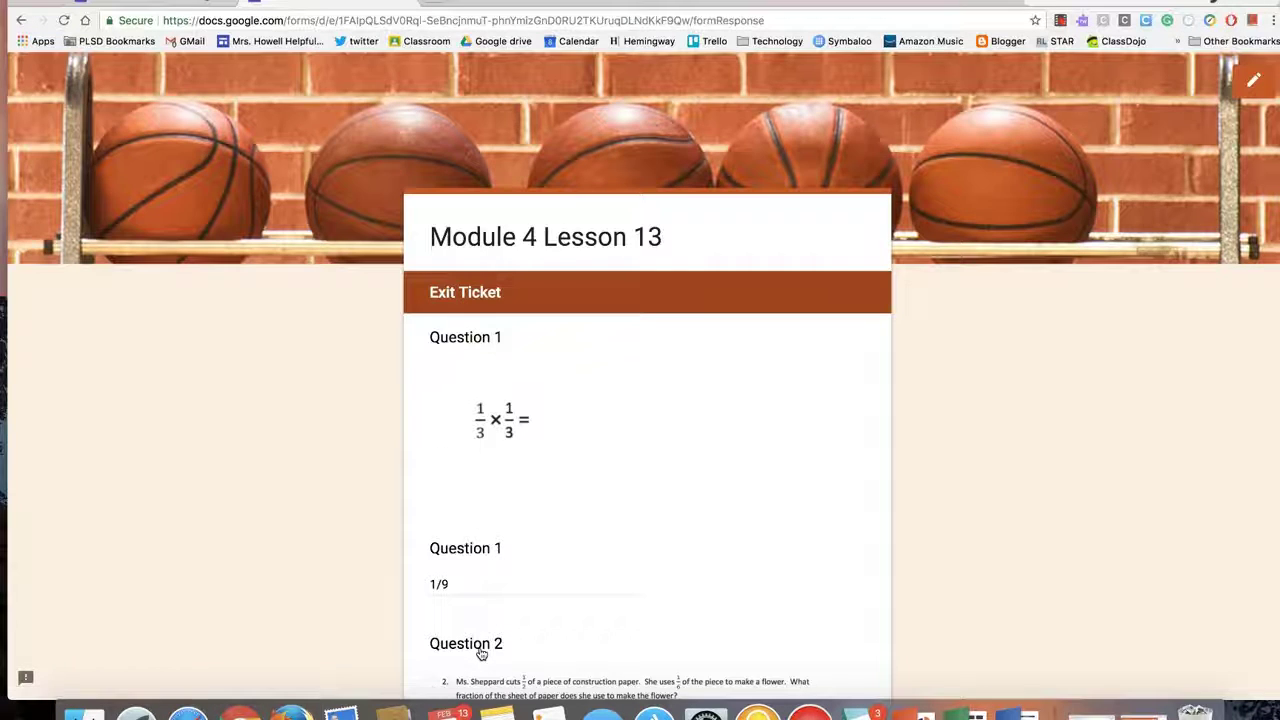
{"action": "scroll", "coordinate": [503, 540], "scroll_direction": "down", "scroll_amount": 5}
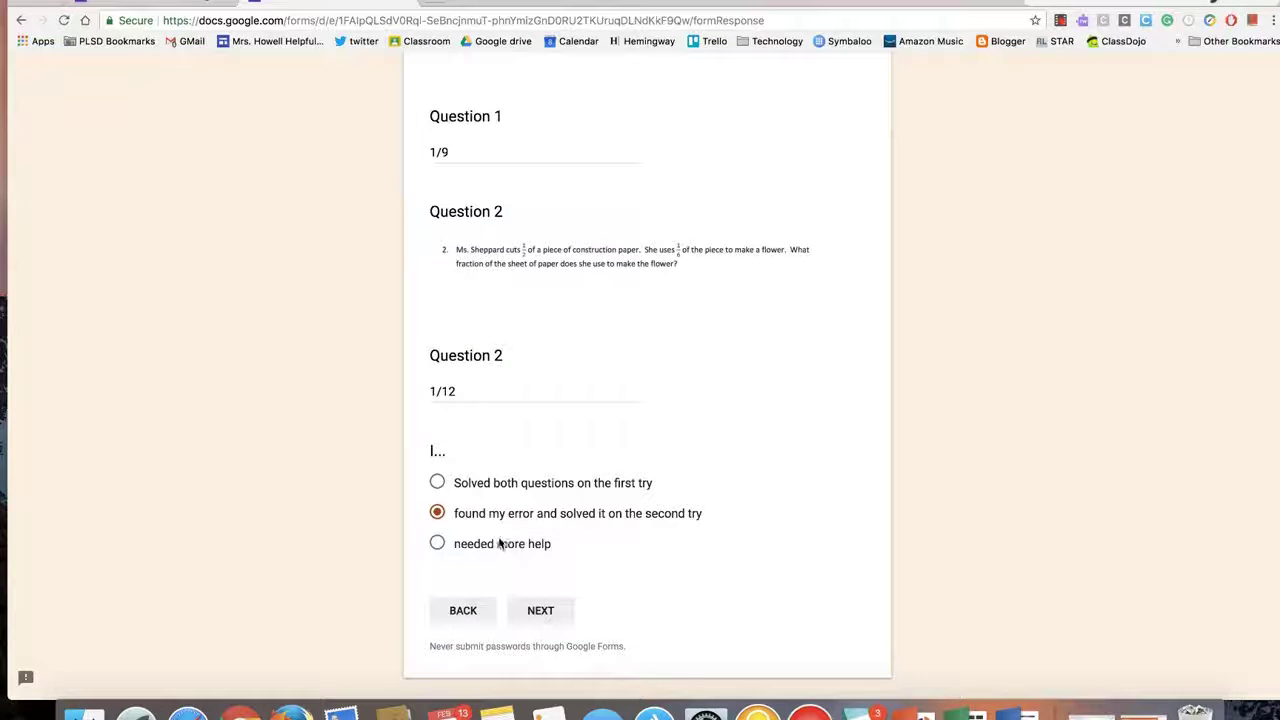
{"action": "left_click", "coordinate": [500, 547]}
{"action": "left_click", "coordinate": [540, 610]}
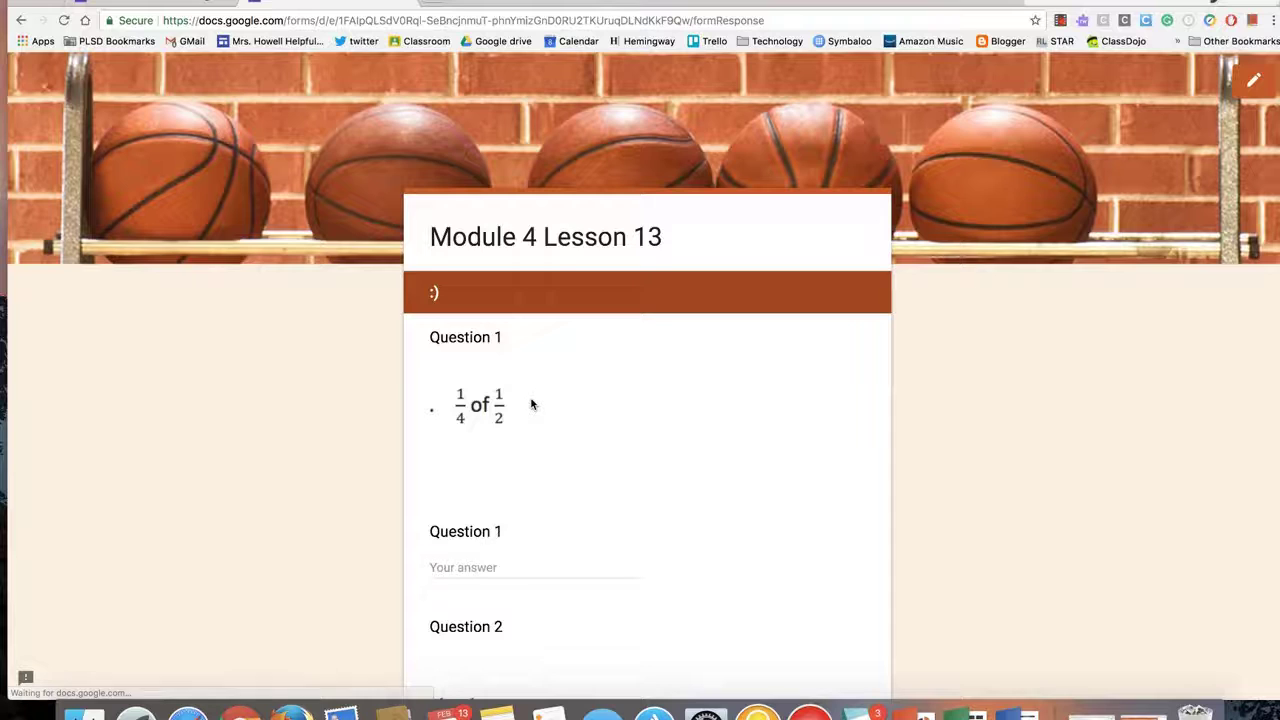
- Look through the fraction problems in the ":)" section and rate them as "That was easy"
{"action": "scroll", "coordinate": [531, 404], "scroll_direction": "down", "scroll_amount": 5}
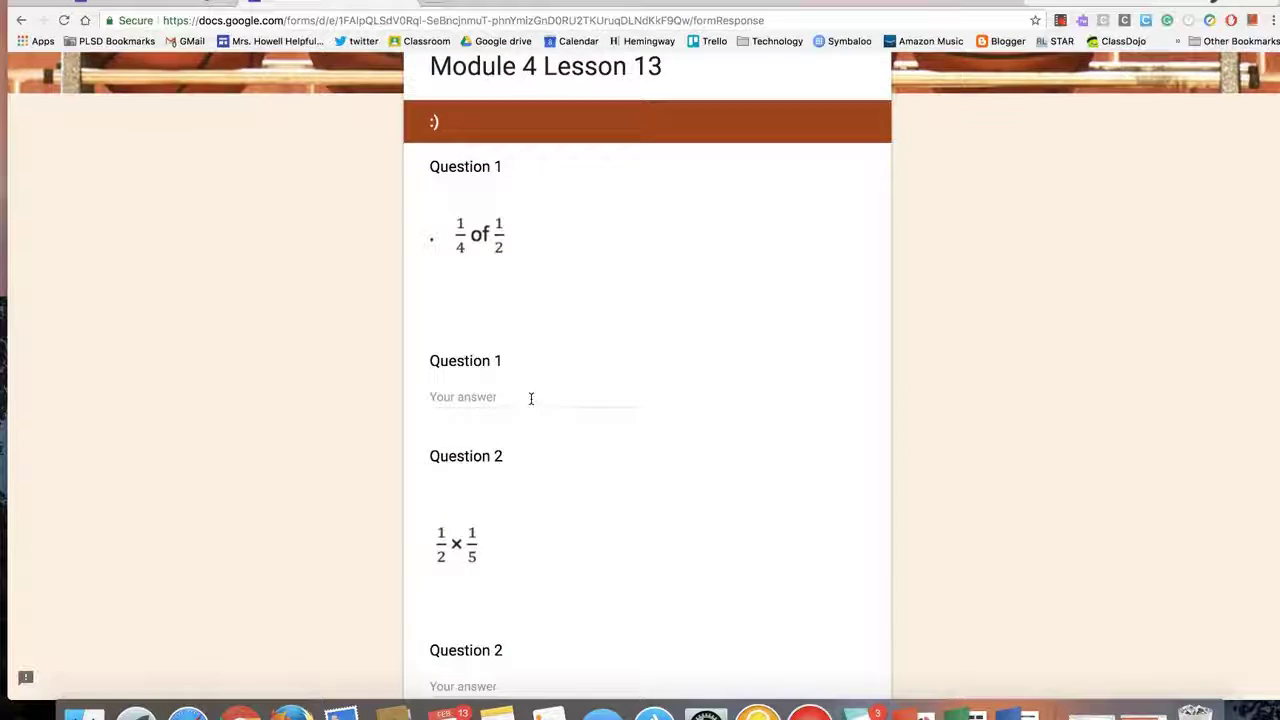
{"action": "scroll", "coordinate": [531, 400], "scroll_direction": "down", "scroll_amount": 10}
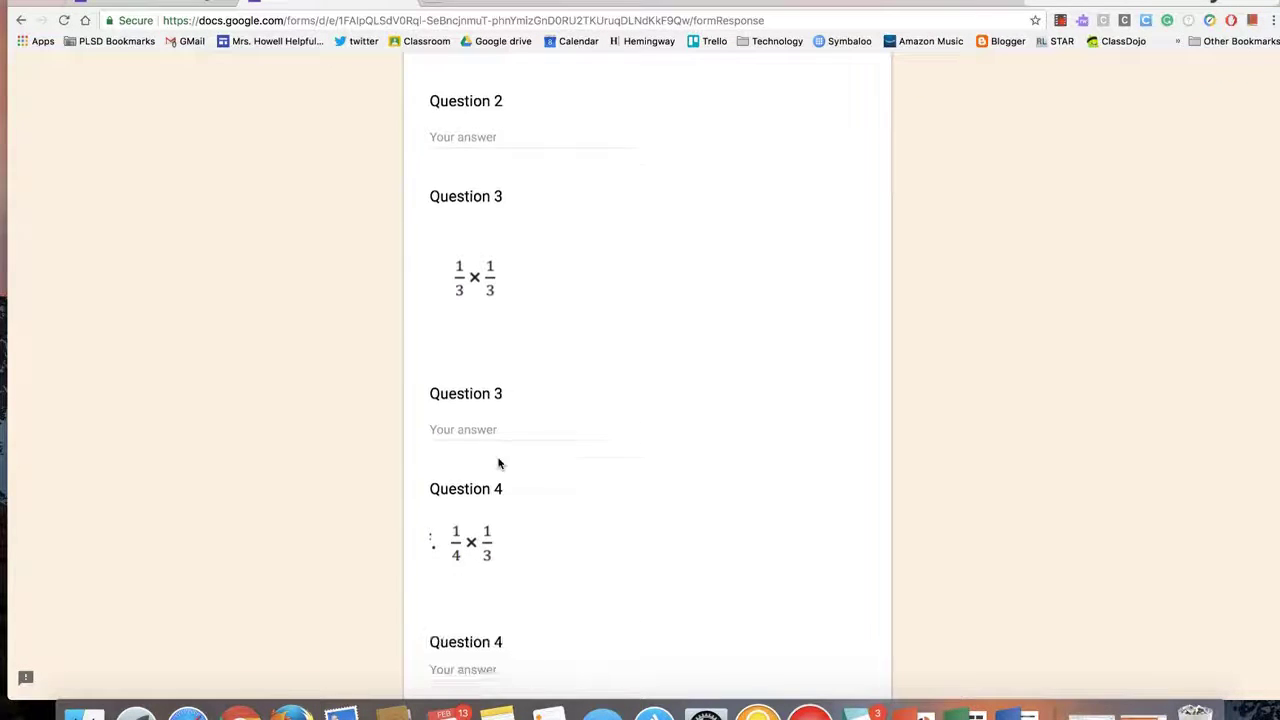
{"action": "left_click", "coordinate": [499, 424]}
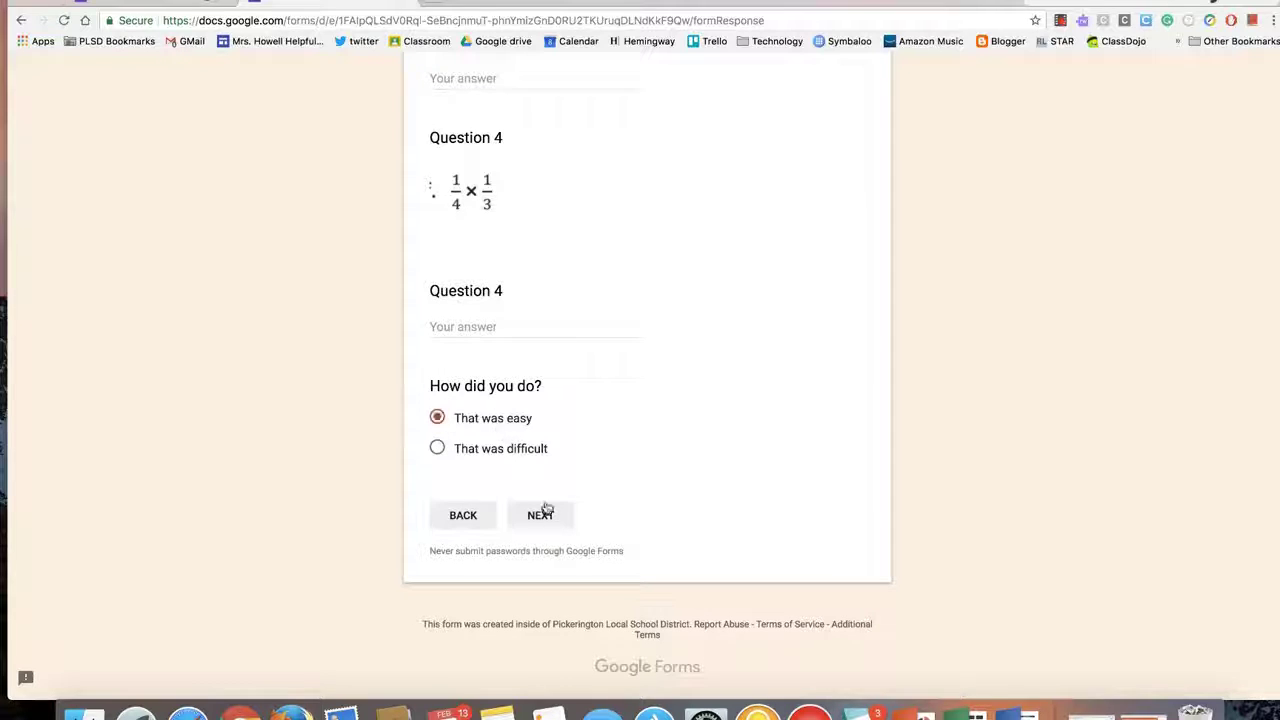
- Continue from the ":)" section to the word problems and rate them as "That was difficult"
{"action": "left_click", "coordinate": [541, 515]}
{"action": "scroll", "coordinate": [553, 471], "scroll_direction": "down", "scroll_amount": 10}
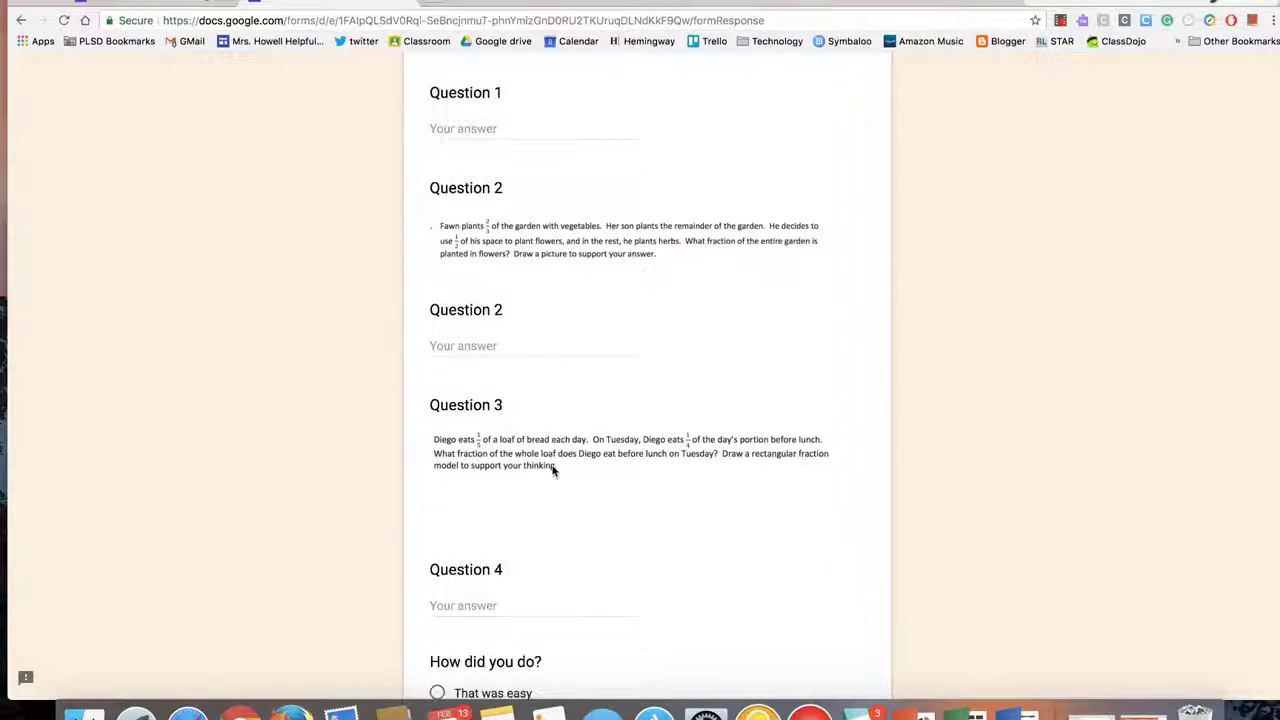
{"action": "left_click", "coordinate": [540, 452]}
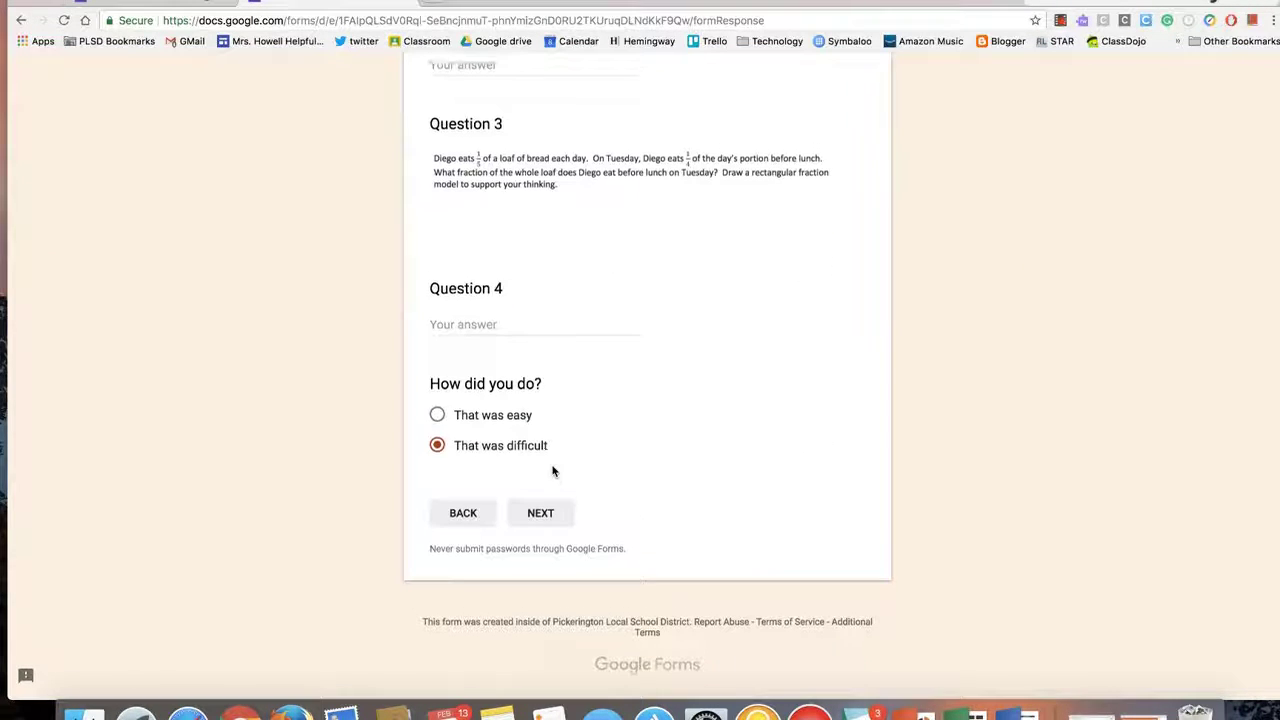
- Go back to the fraction problems, change their rating to "That was difficult", and continue to the submit page
{"action": "left_click", "coordinate": [458, 518]}
{"action": "scroll", "coordinate": [453, 424], "scroll_direction": "down", "scroll_amount": 5}
{"action": "scroll", "coordinate": [453, 424], "scroll_direction": "down", "scroll_amount": 5}
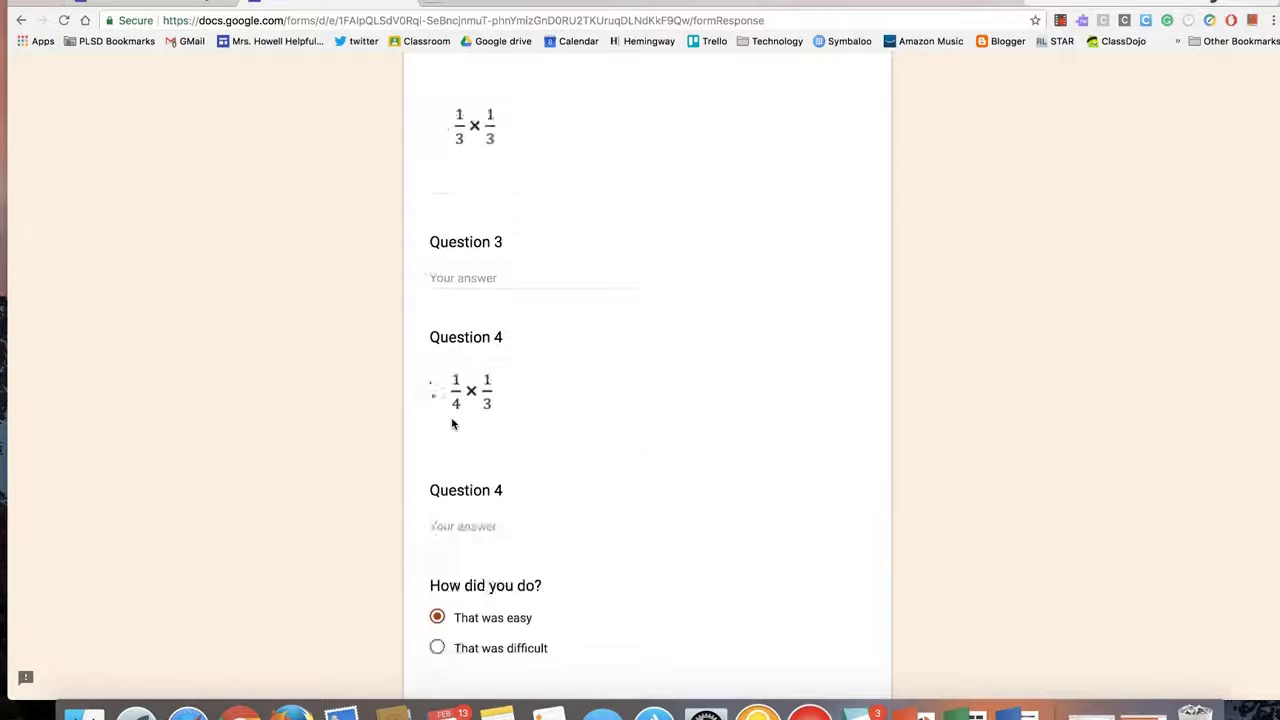
{"action": "left_click", "coordinate": [460, 450]}
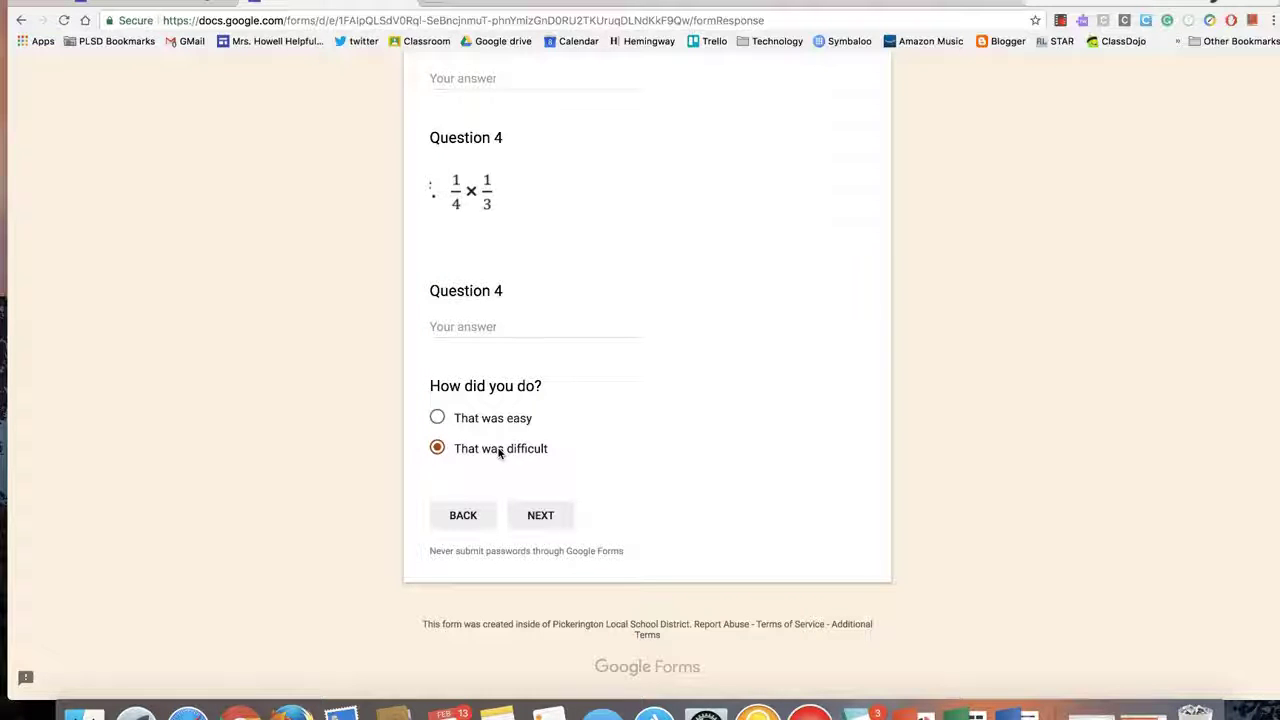
{"action": "left_click", "coordinate": [540, 515]}
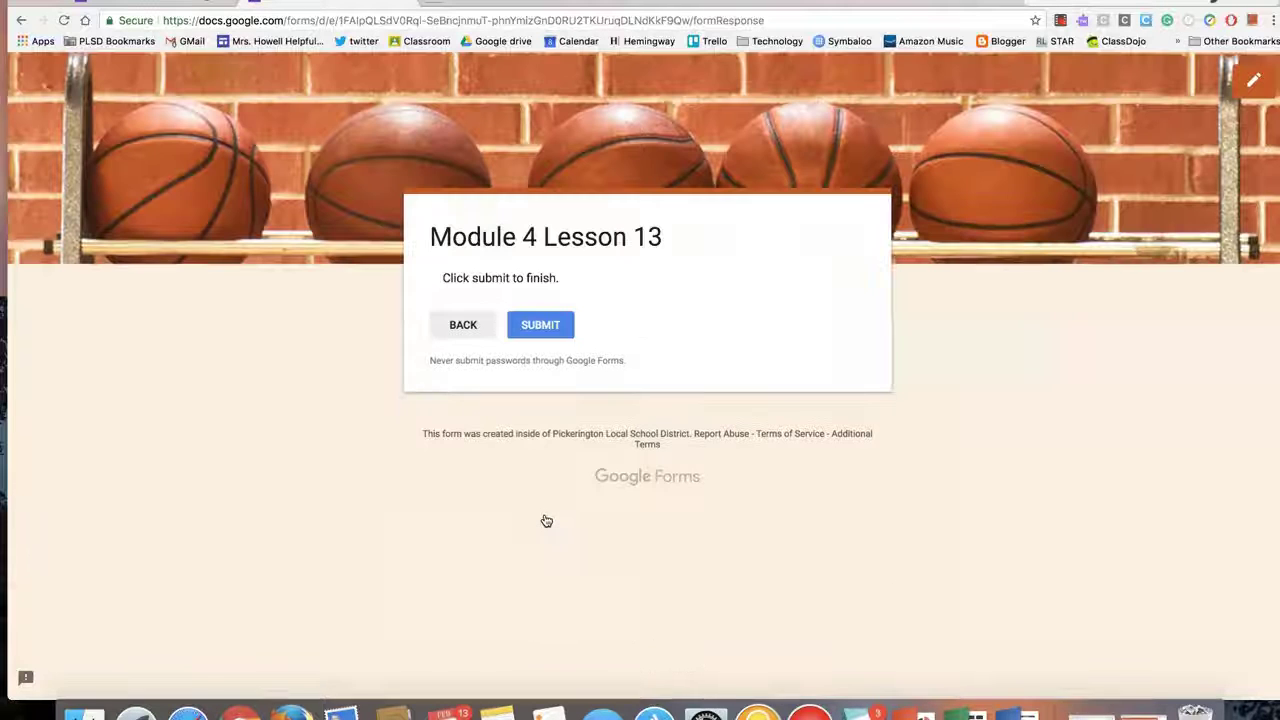
- Return from the submit page to the fraction problems, change their rating to "That was easy", and continue
{"action": "left_click", "coordinate": [485, 335]}
{"action": "scroll", "coordinate": [369, 533], "scroll_direction": "down", "scroll_amount": 10}
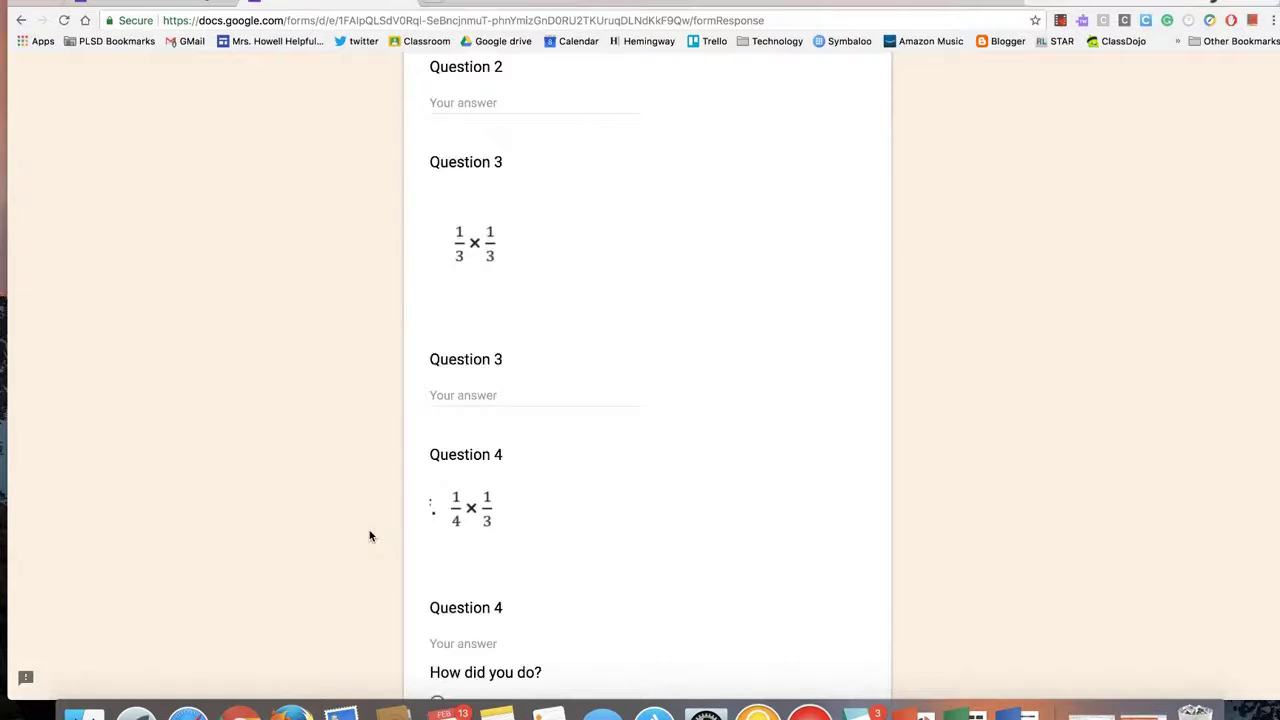
{"action": "scroll", "coordinate": [369, 536], "scroll_direction": "down", "scroll_amount": 5}
{"action": "left_click", "coordinate": [476, 422]}
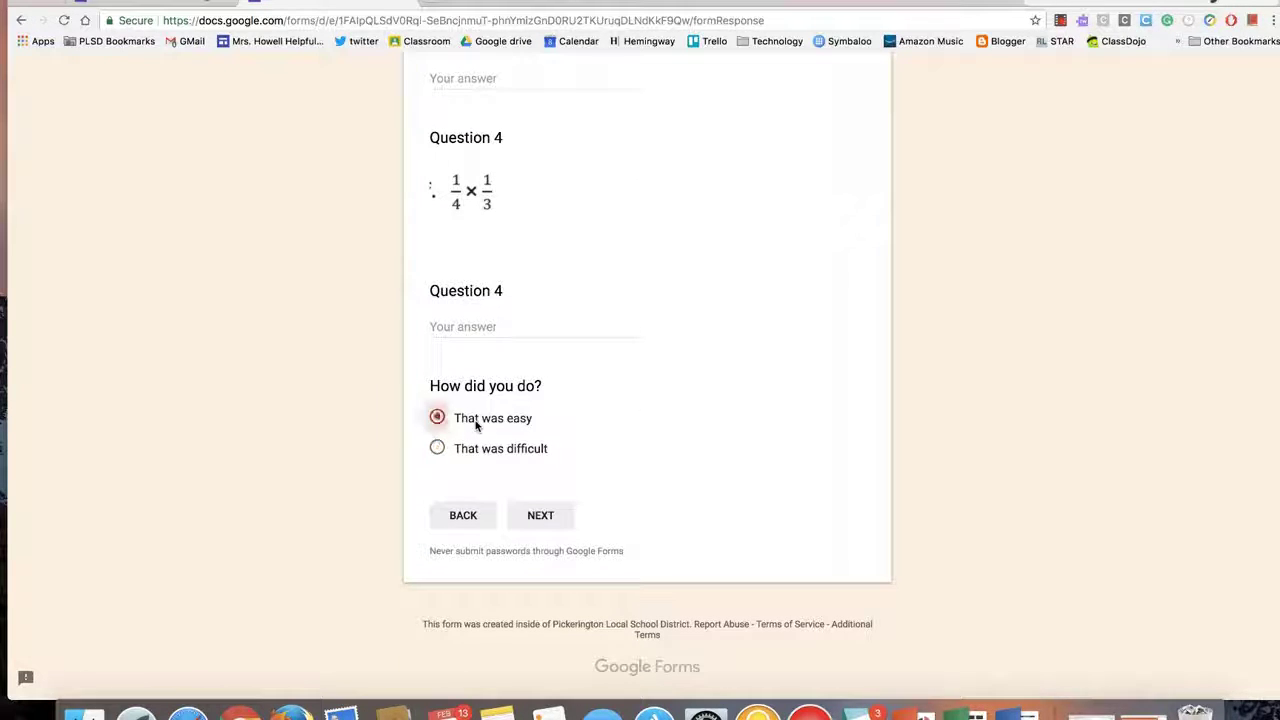
{"action": "left_click", "coordinate": [556, 518]}
- Rate the word problems as "That was easy" and continue to the submit page
{"action": "scroll", "coordinate": [595, 459], "scroll_direction": "down", "scroll_amount": 10}
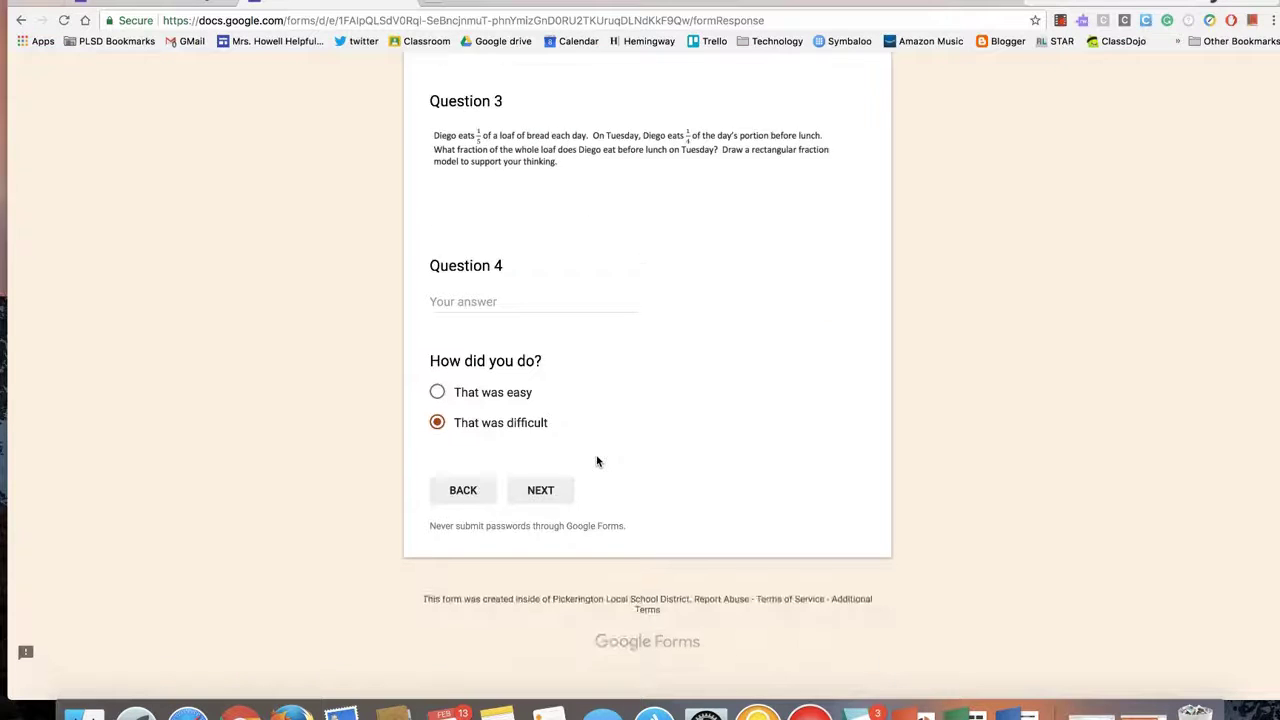
{"action": "left_click", "coordinate": [486, 417]}
{"action": "left_click", "coordinate": [561, 523]}
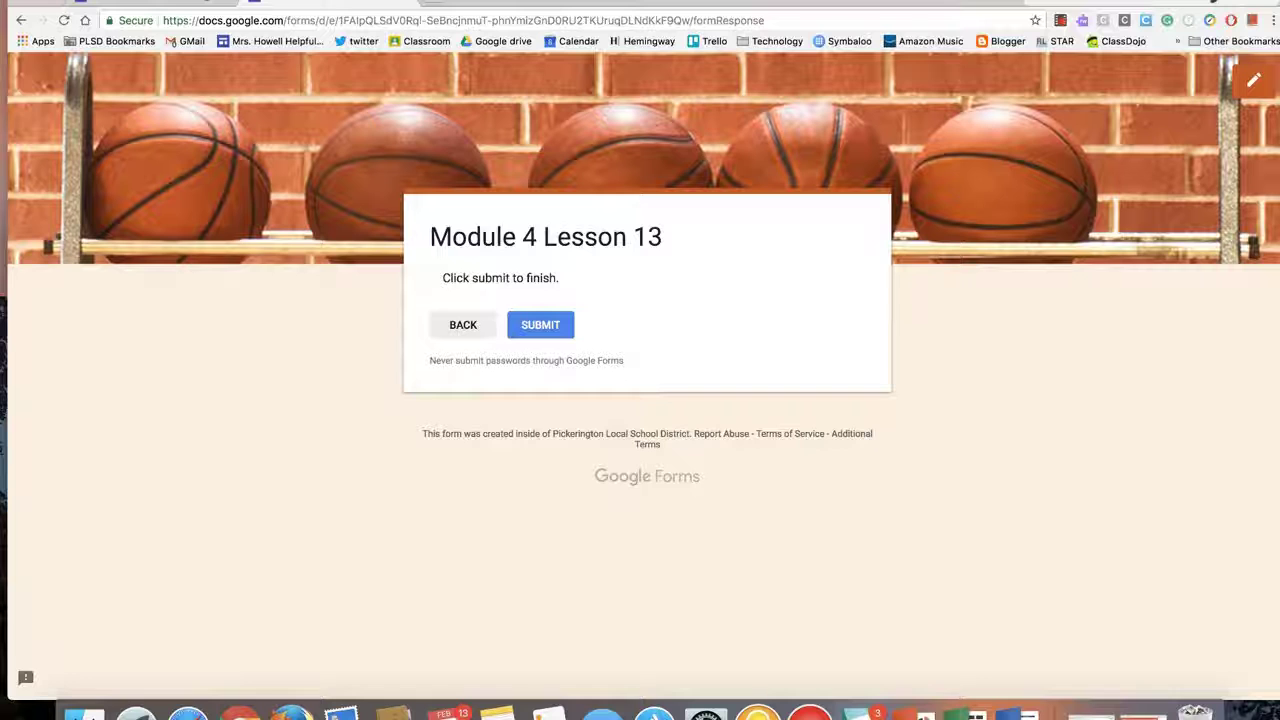
- Switch to the form editor and open the Exit Ticket's Question 1 short-answer item to view its validation rule
{"action": "left_click", "coordinate": [172, 2]}
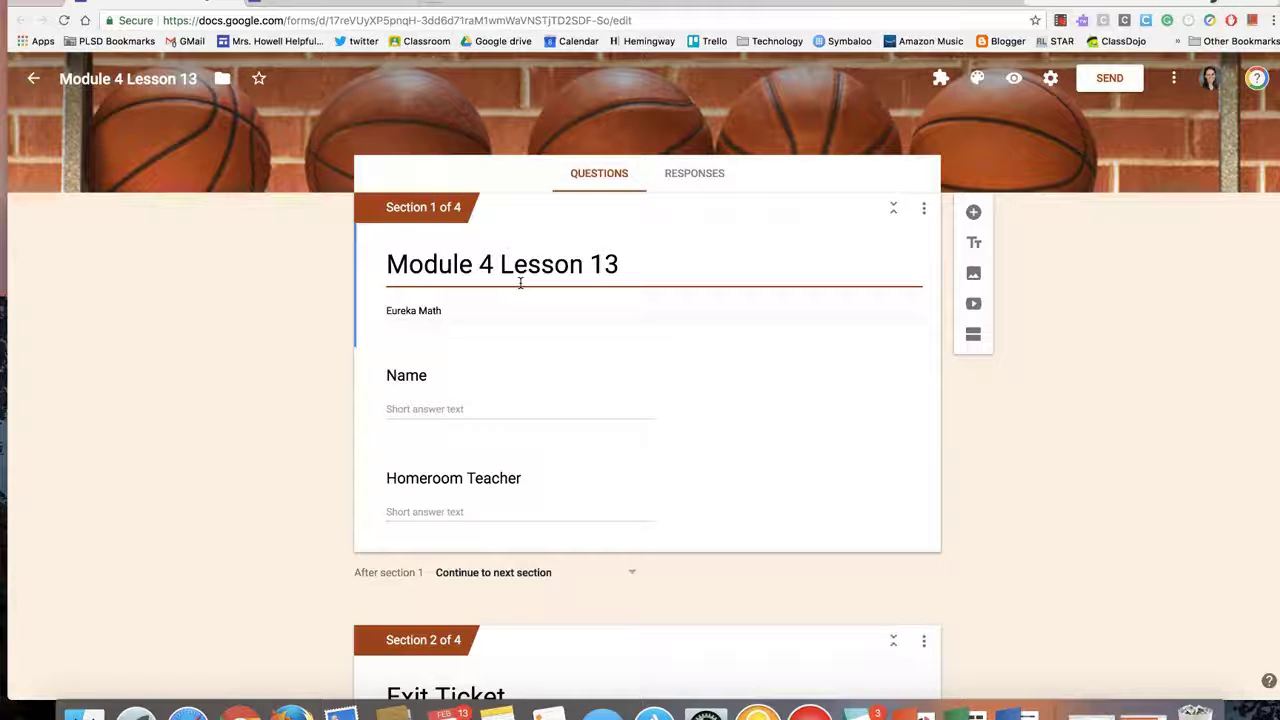
{"action": "scroll", "coordinate": [520, 283], "scroll_direction": "down", "scroll_amount": 1}
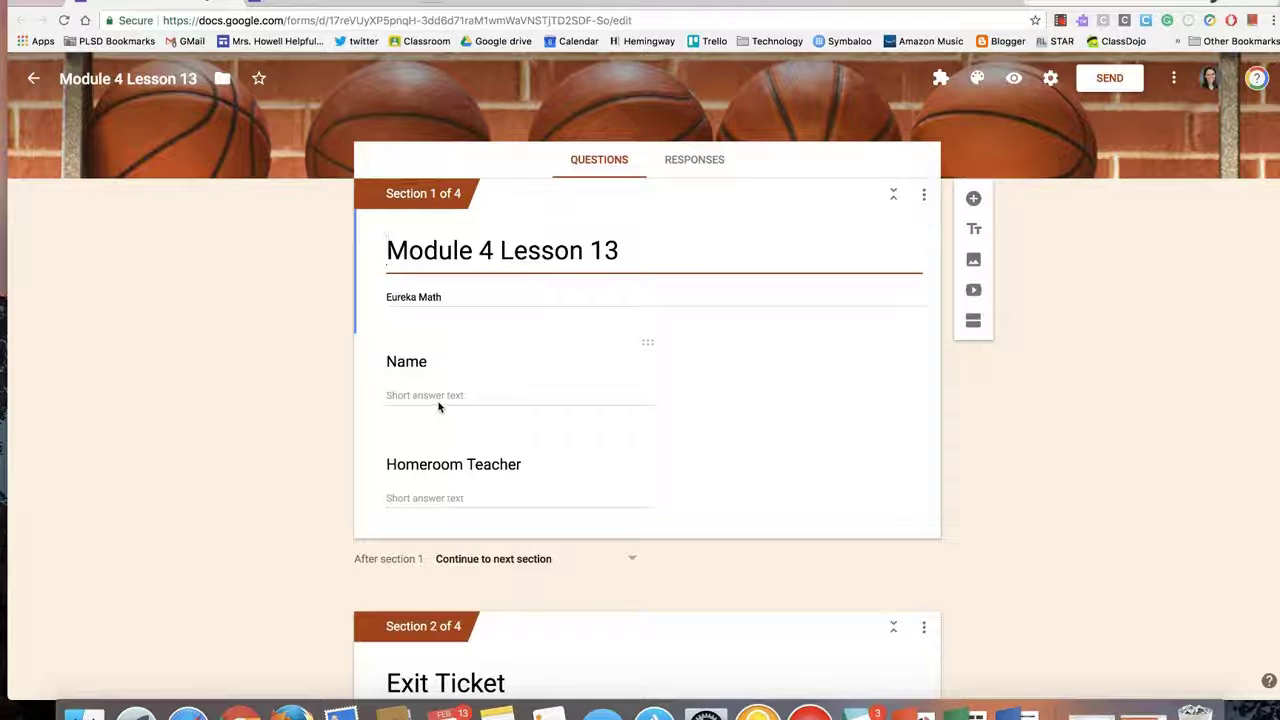
{"action": "scroll", "coordinate": [438, 406], "scroll_direction": "down", "scroll_amount": 5}
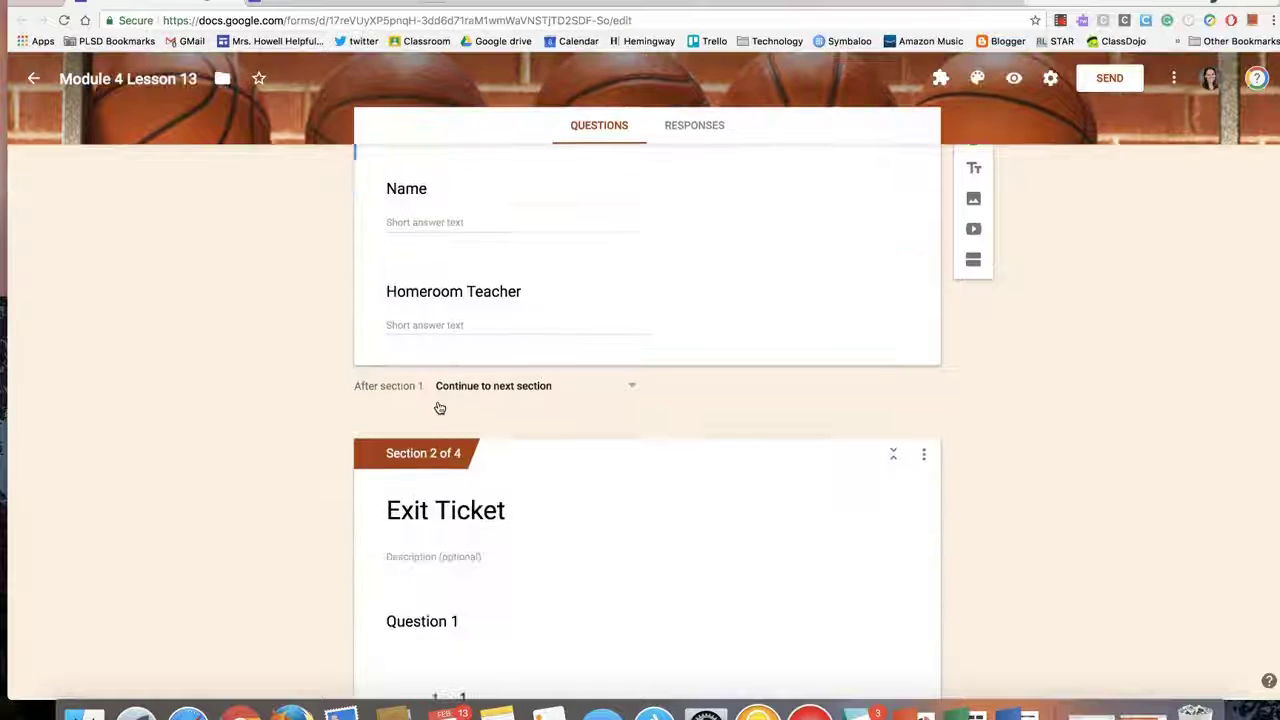
{"action": "scroll", "coordinate": [438, 402], "scroll_direction": "down", "scroll_amount": 1}
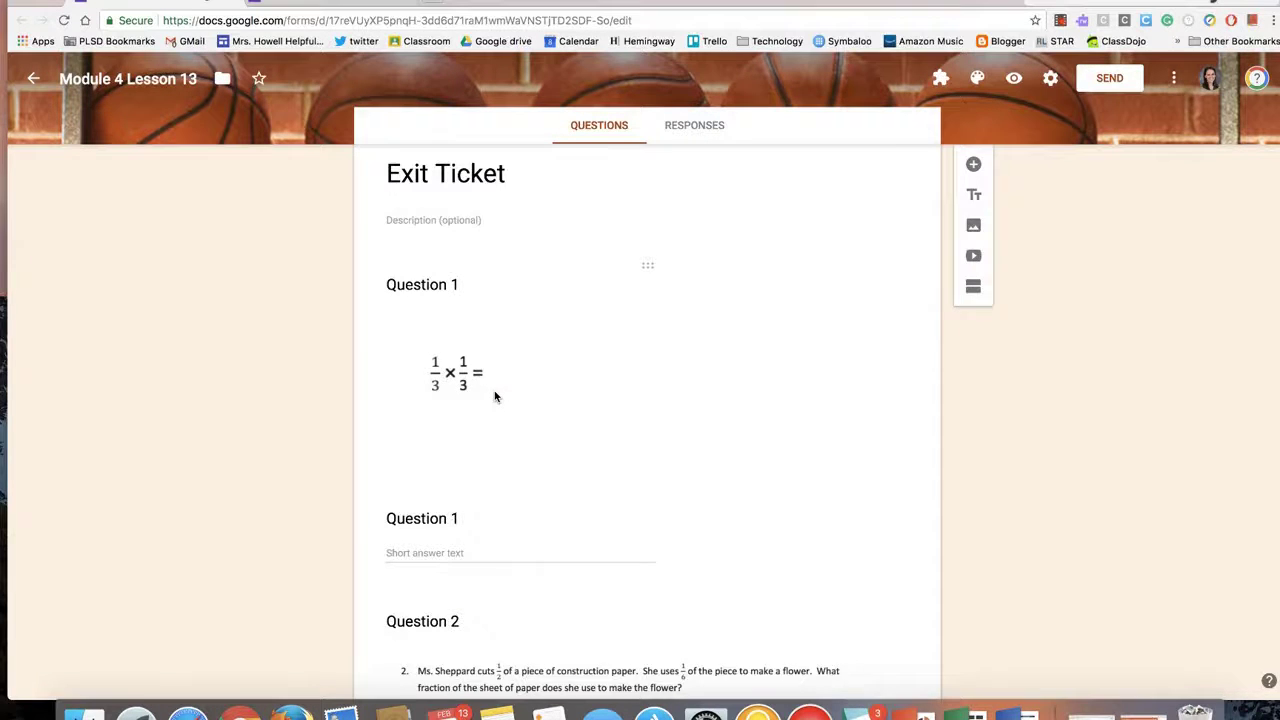
{"action": "scroll", "coordinate": [494, 397], "scroll_direction": "down", "scroll_amount": 2}
{"action": "scroll", "coordinate": [494, 394], "scroll_direction": "up", "scroll_amount": 2}
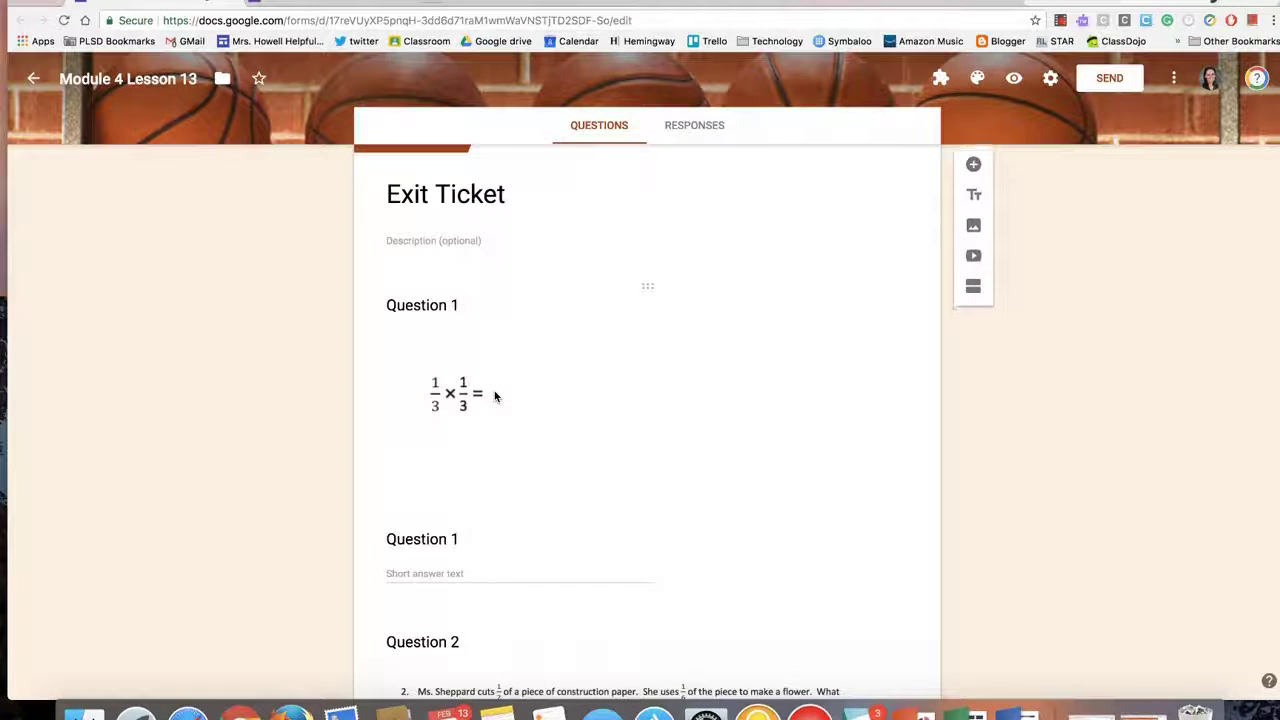
{"action": "scroll", "coordinate": [494, 396], "scroll_direction": "down", "scroll_amount": 1}
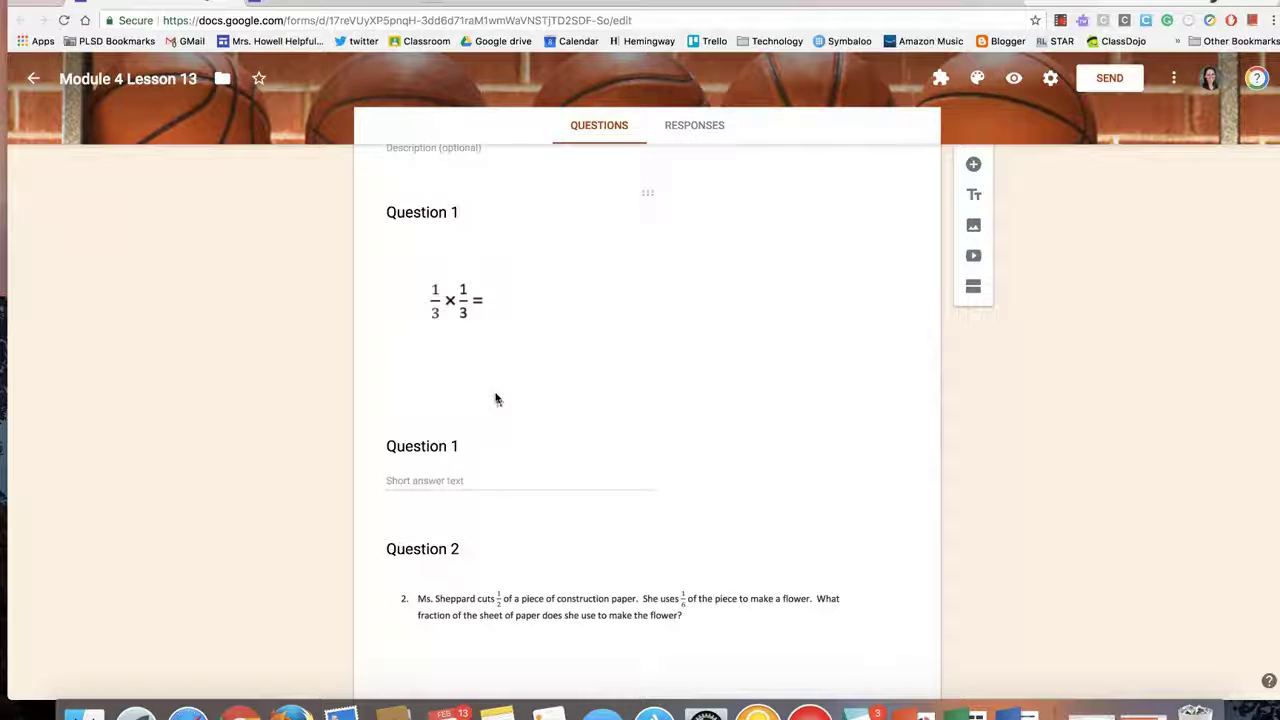
{"action": "left_click", "coordinate": [476, 480]}
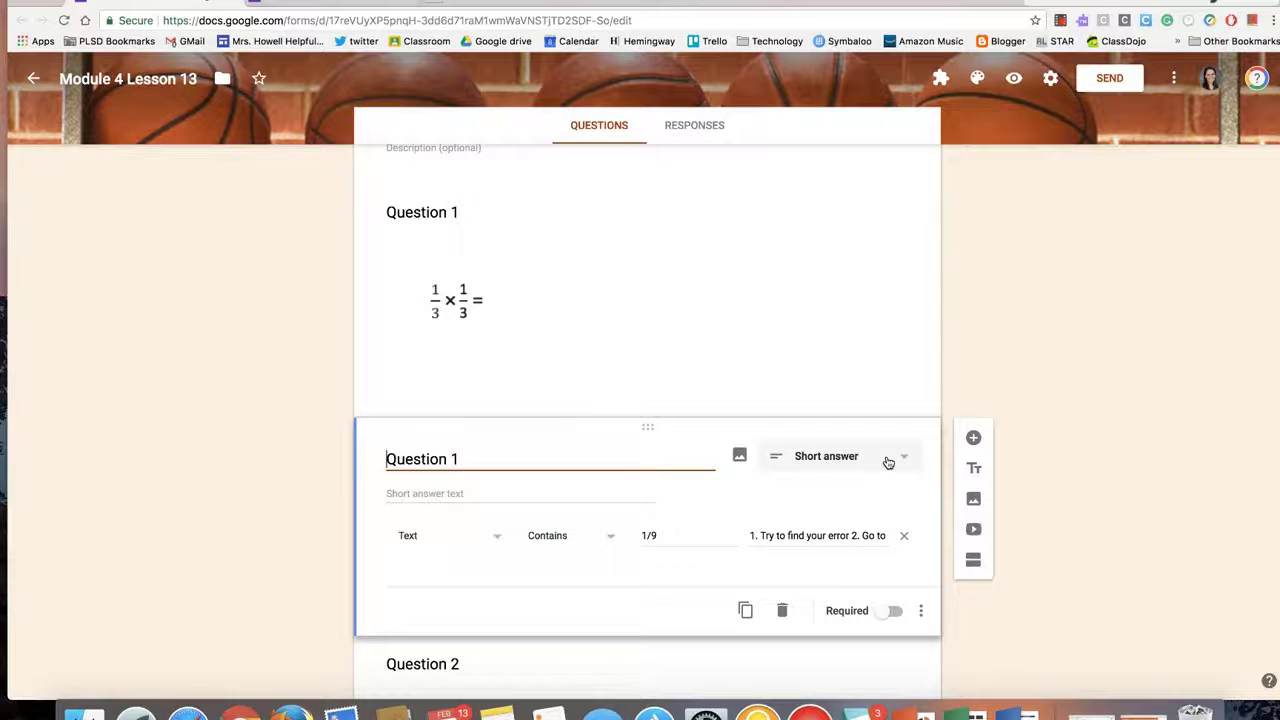
- Read Question 1's custom error text through to its end in the validation rule
{"action": "scroll", "coordinate": [886, 460], "scroll_direction": "down", "scroll_amount": 5}
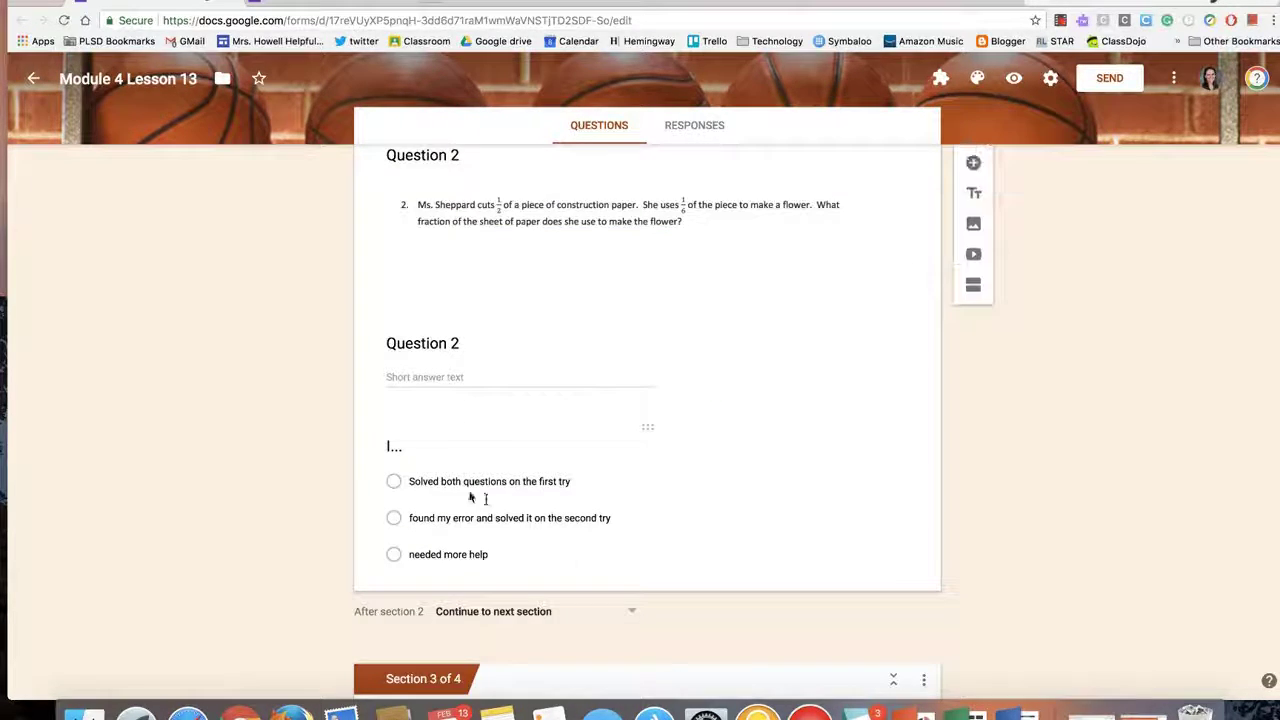
{"action": "scroll", "coordinate": [517, 543], "scroll_direction": "down", "scroll_amount": 1}
{"action": "scroll", "coordinate": [517, 540], "scroll_direction": "up", "scroll_amount": 5}
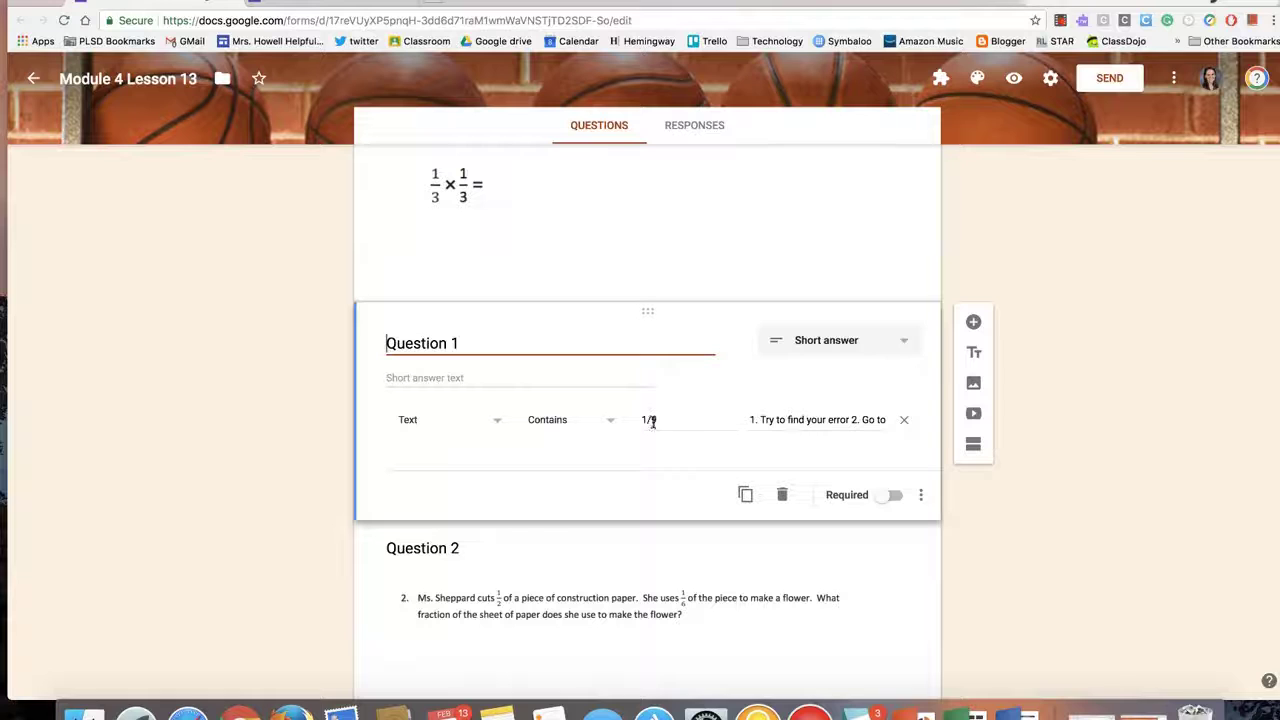
{"action": "left_click", "coordinate": [834, 421]}
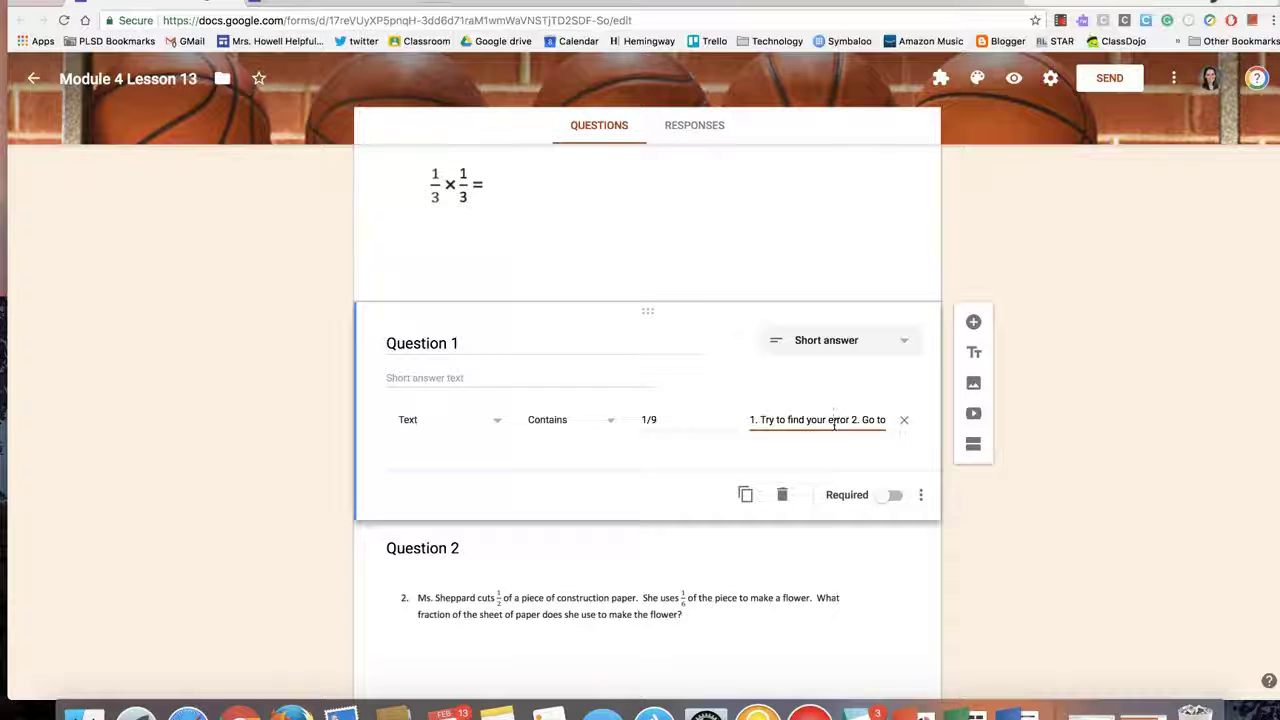
{"action": "key", "text": "Right"}
{"action": "key", "text": "Right"}
{"action": "key", "text": "Right"}
{"action": "key", "text": "Right"}
{"action": "key", "text": "Right"}
{"action": "key", "text": "Right"}
{"action": "key", "text": "Right"}
{"action": "key", "text": "Right"}
{"action": "key", "text": "Right"}
{"action": "key", "text": "Right"}
{"action": "key", "text": "Right"}
{"action": "key", "text": "Right"}
{"action": "key", "text": "Right"}
{"action": "key", "text": "Right"}
{"action": "key", "text": "Right"}
{"action": "key", "text": "Right"}
{"action": "key", "text": "Right"}
{"action": "key", "text": "Right"}
{"action": "key", "text": "Right"}
{"action": "key", "text": "Right"}
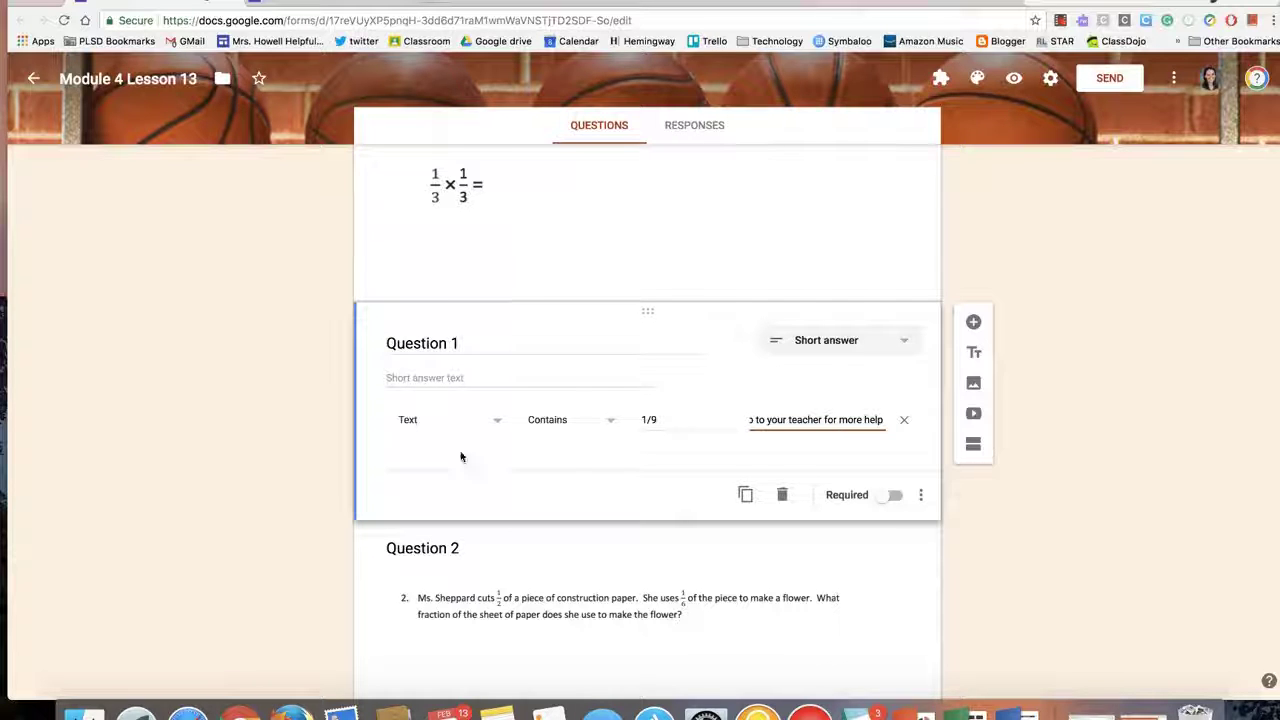
- Check the response validation option for Question 1, then select its custom error text and view more of it
{"action": "left_click", "coordinate": [921, 494]}
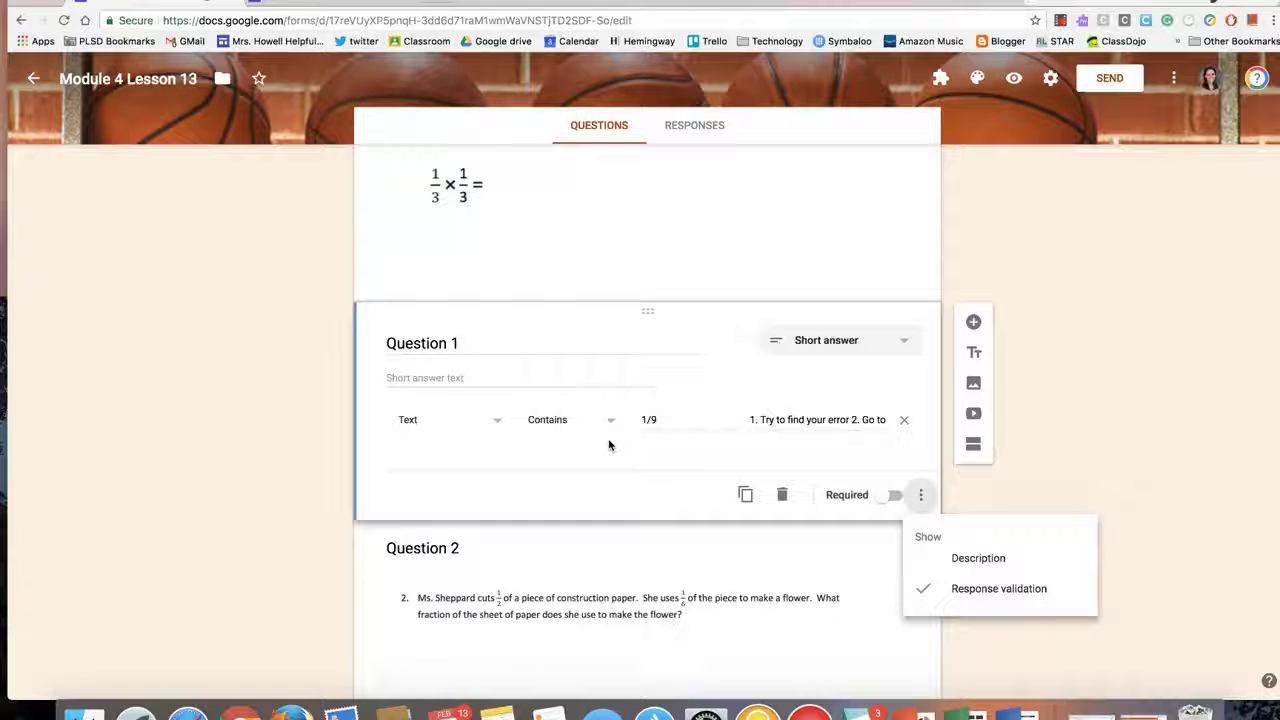
{"action": "left_click", "coordinate": [826, 414]}
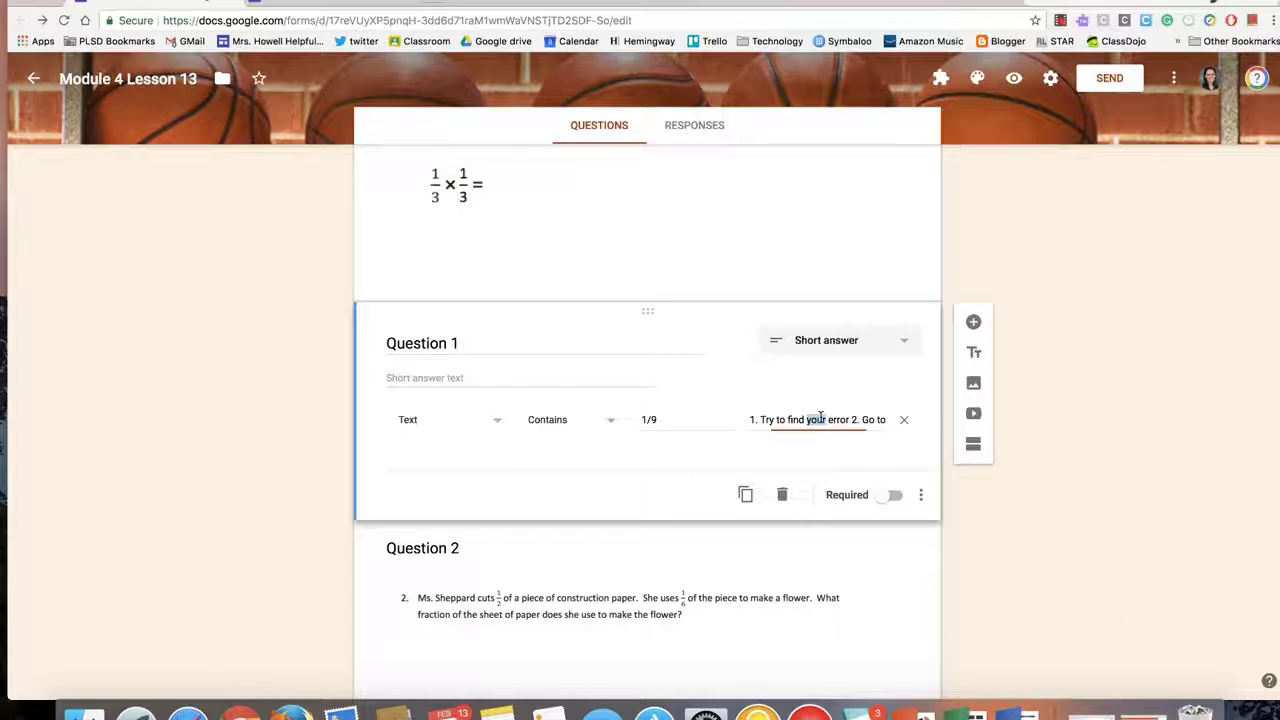
{"action": "triple_click", "coordinate": [820, 418]}
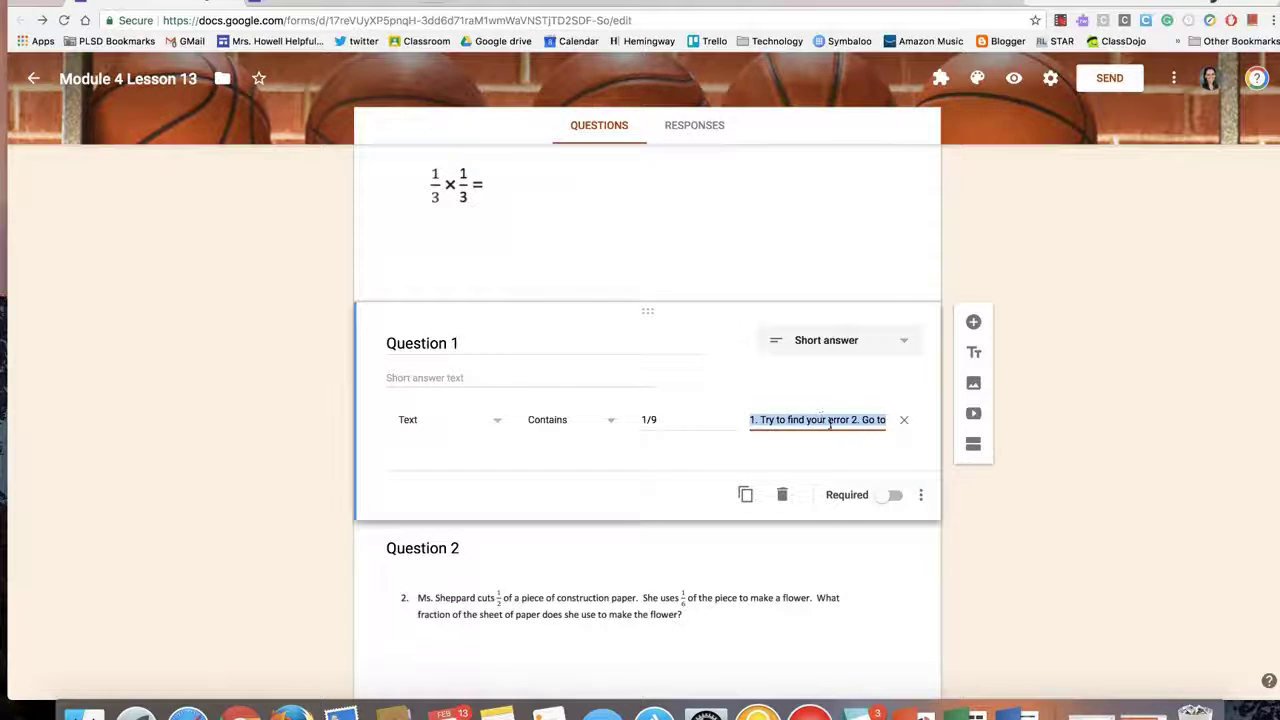
{"action": "scroll", "coordinate": [829, 423], "scroll_direction": "right", "scroll_amount": 3}
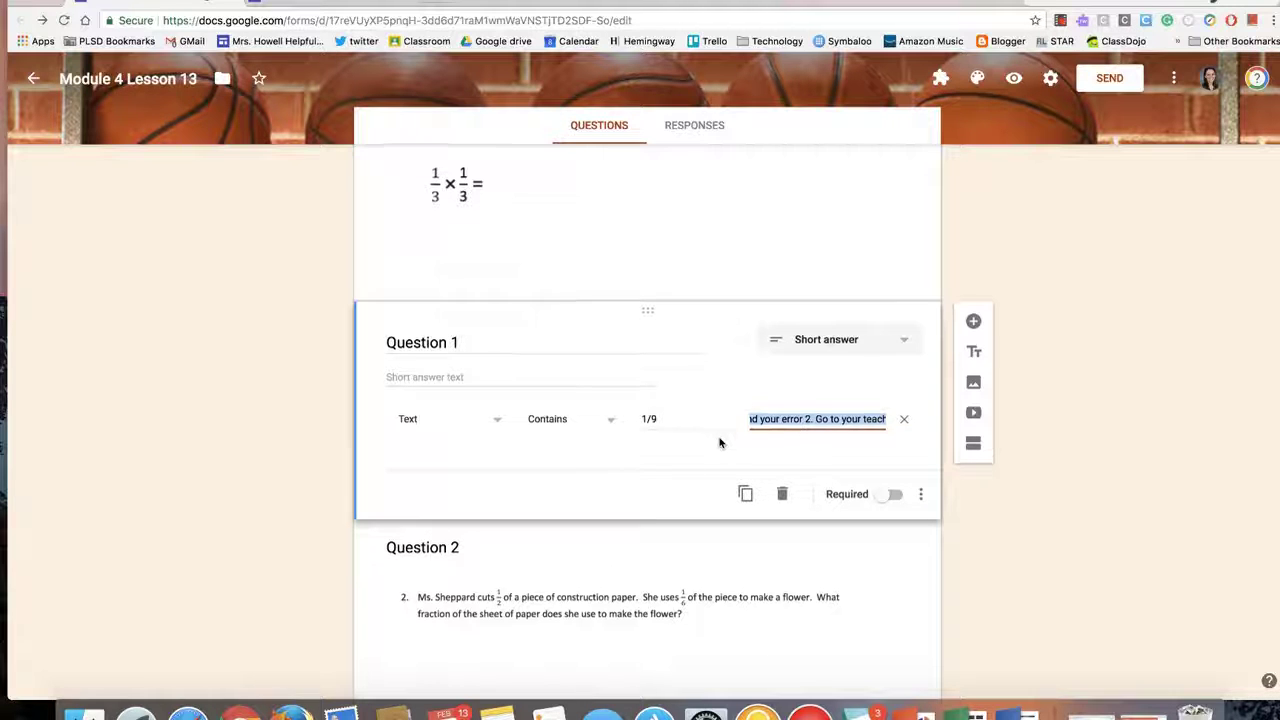
- Open the Exit Ticket's Question 2 short-answer item and examine its validation rule and response validation option
{"action": "scroll", "coordinate": [720, 443], "scroll_direction": "down", "scroll_amount": 5}
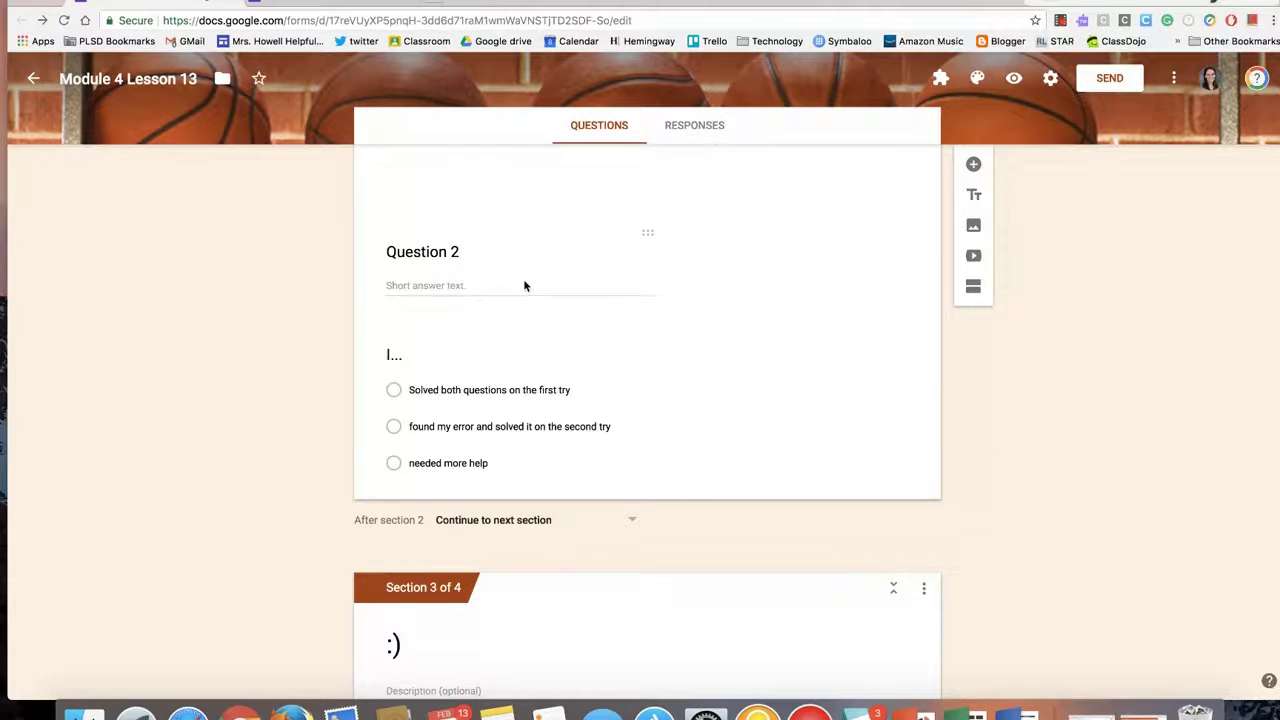
{"action": "scroll", "coordinate": [560, 287], "scroll_direction": "up", "scroll_amount": 1}
{"action": "left_click", "coordinate": [589, 289]}
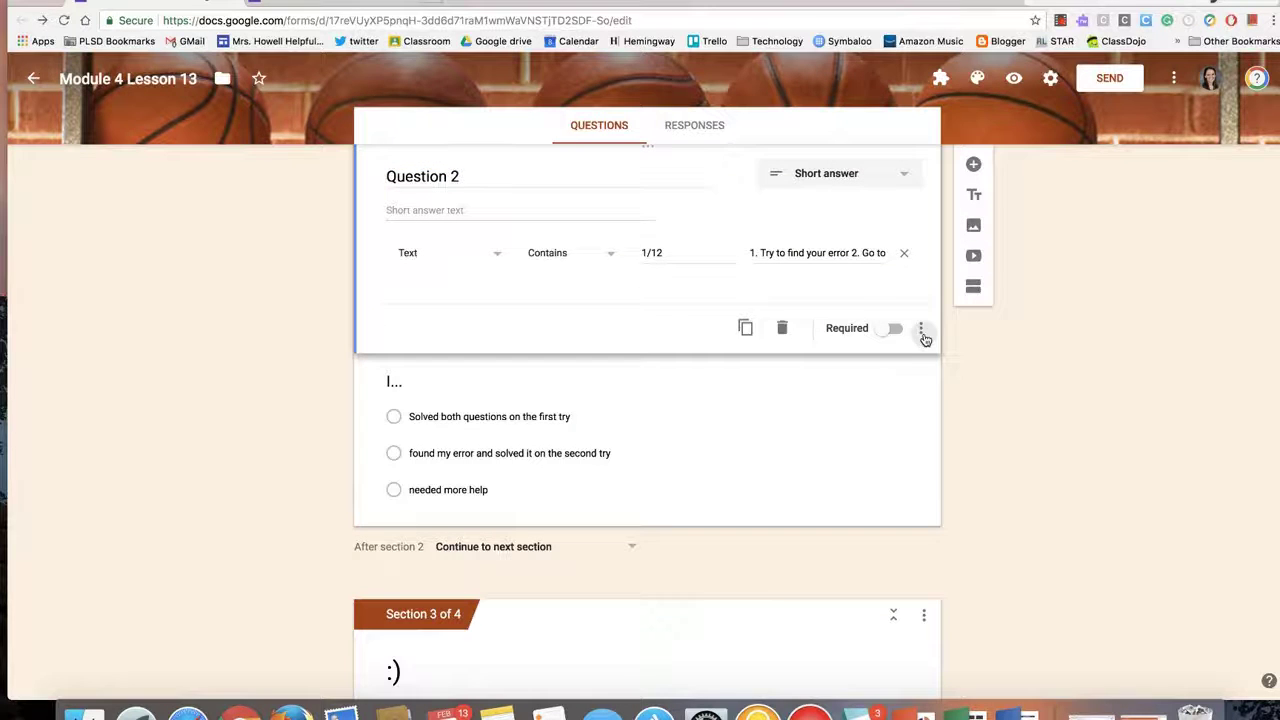
{"action": "left_click", "coordinate": [921, 328]}
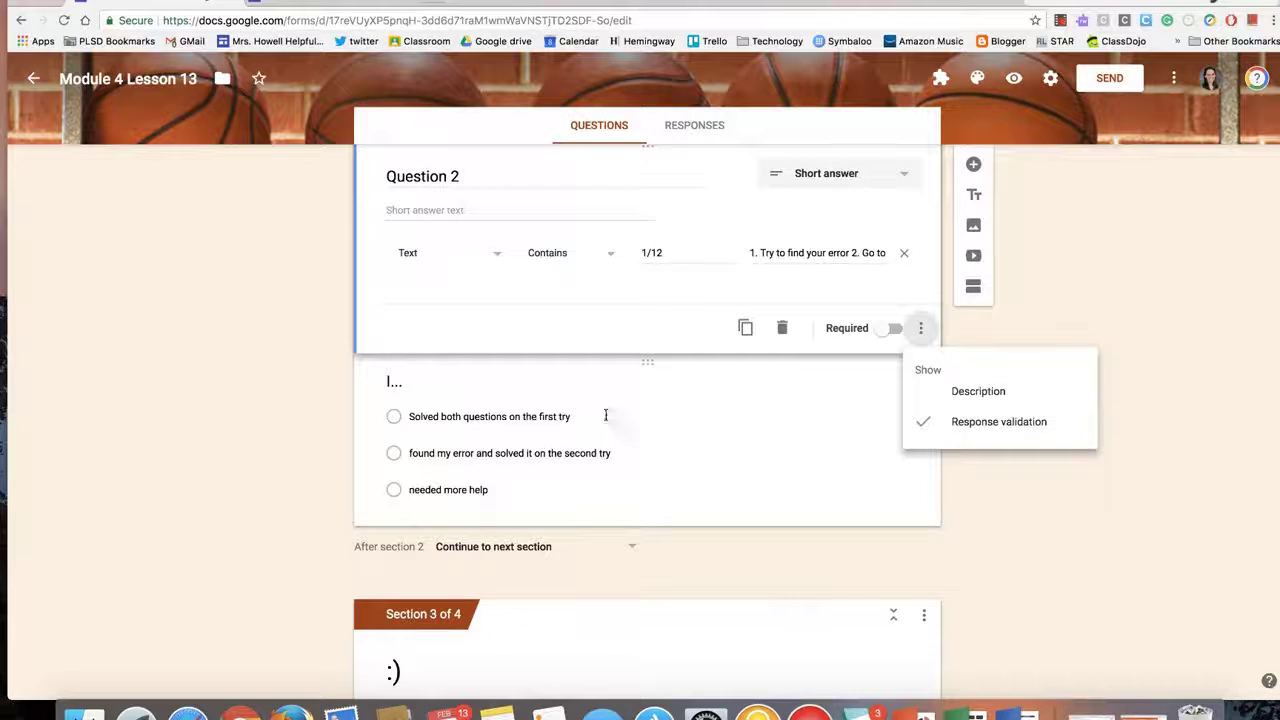
- Open the "I..." self-assessment question and check its section destinations and "Go to section based on answer" option
{"action": "left_click", "coordinate": [568, 406]}
{"action": "left_click", "coordinate": [502, 405]}
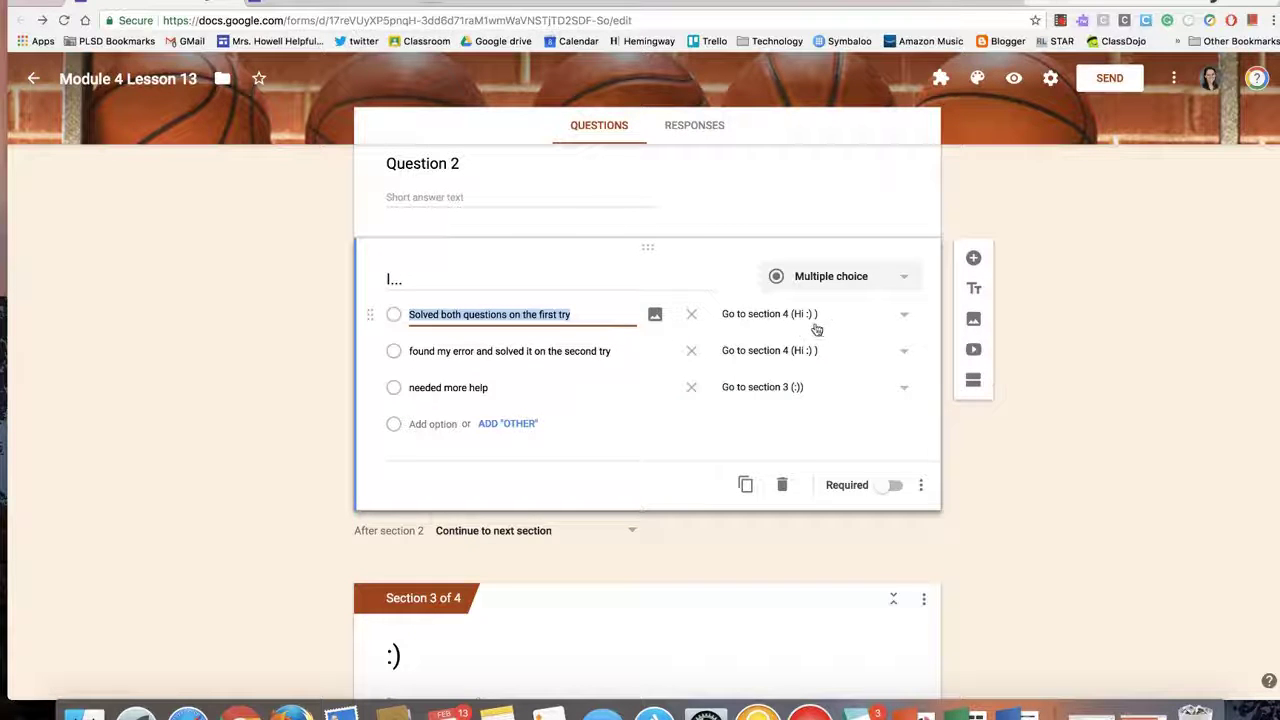
{"action": "left_click", "coordinate": [921, 485]}
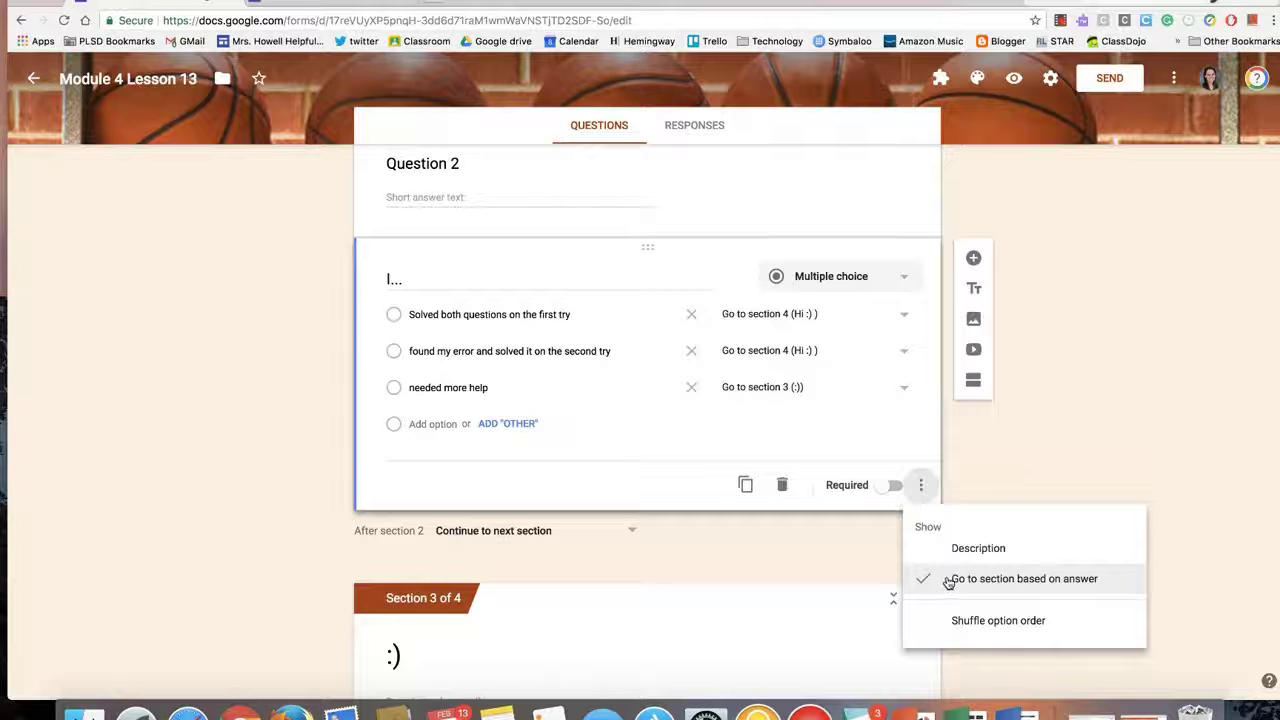
- Look through the follow-up sections' questions, then view the destination choices for "Solved both questions on the first try"
{"action": "scroll", "coordinate": [714, 537], "scroll_direction": "down", "scroll_amount": 10}
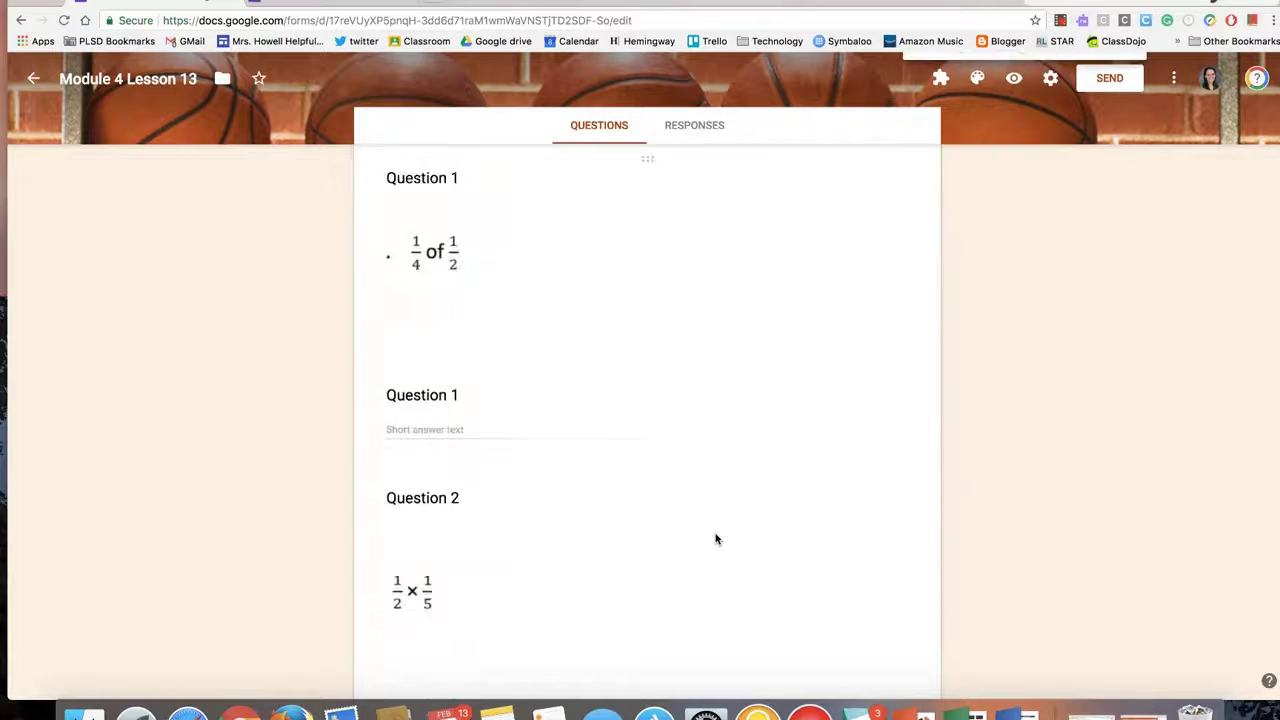
{"action": "scroll", "coordinate": [715, 539], "scroll_direction": "down", "scroll_amount": 15}
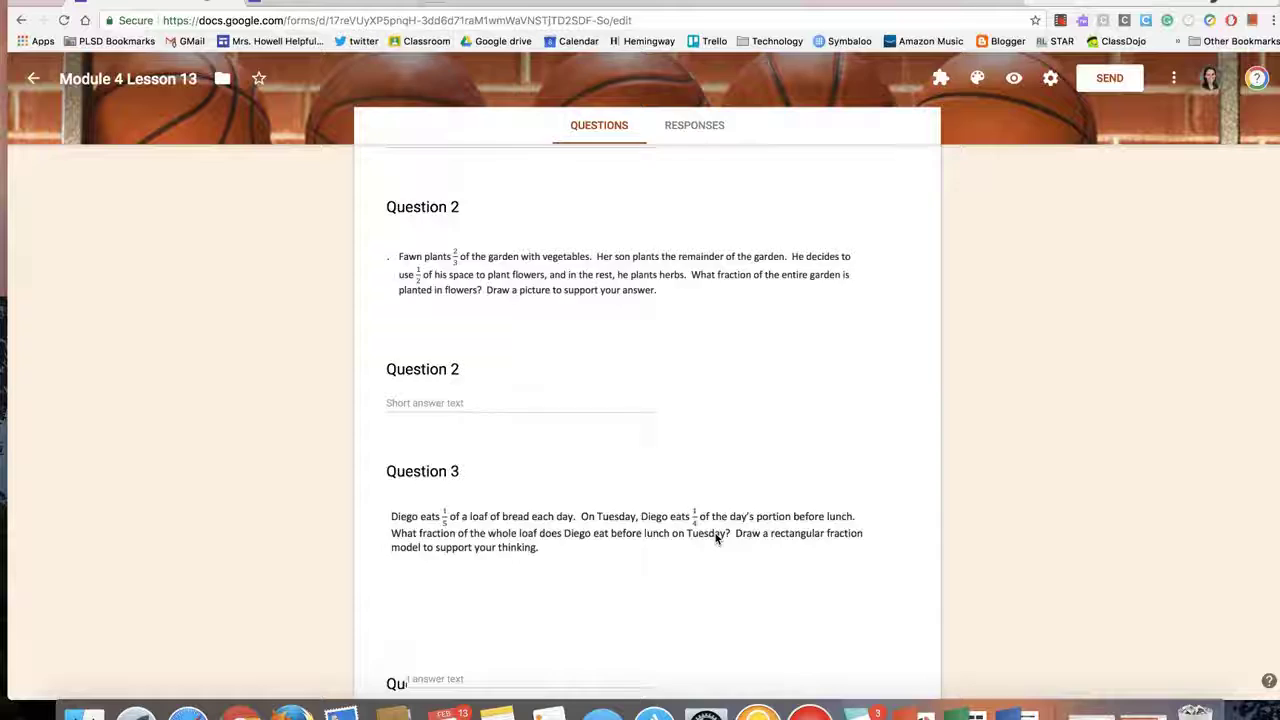
{"action": "scroll", "coordinate": [715, 539], "scroll_direction": "up", "scroll_amount": 20}
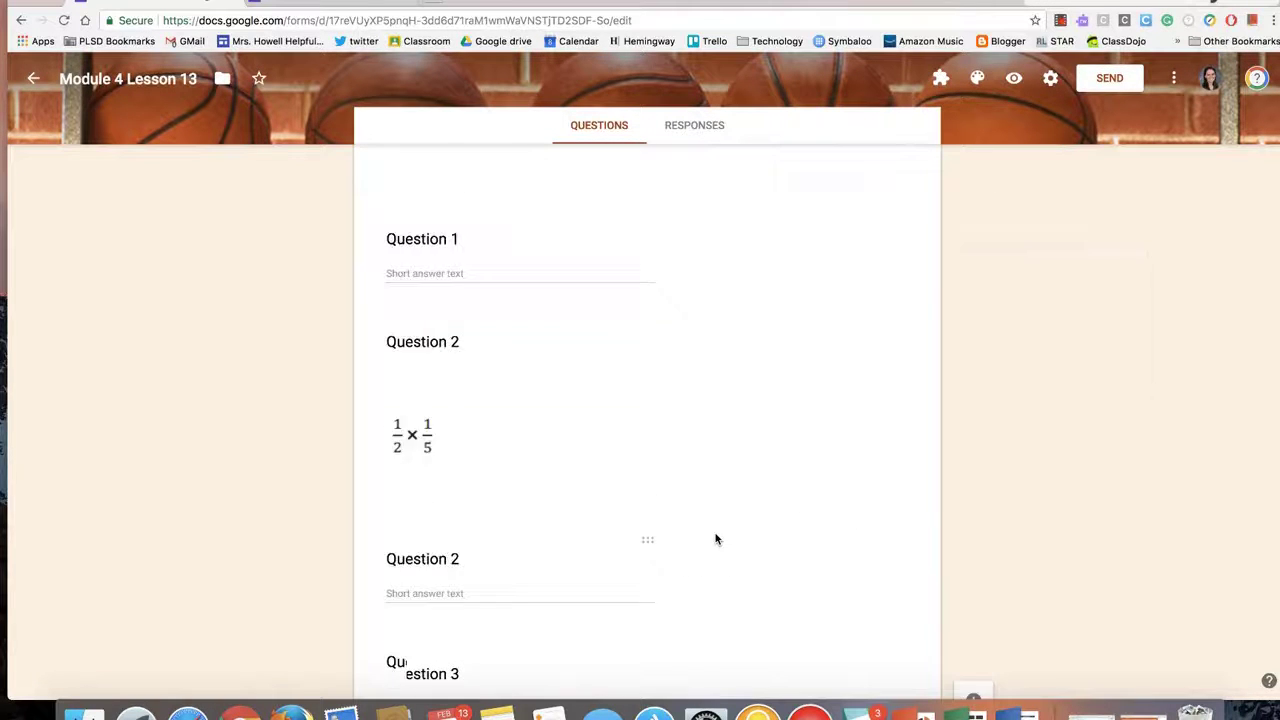
{"action": "scroll", "coordinate": [715, 539], "scroll_direction": "up", "scroll_amount": 3}
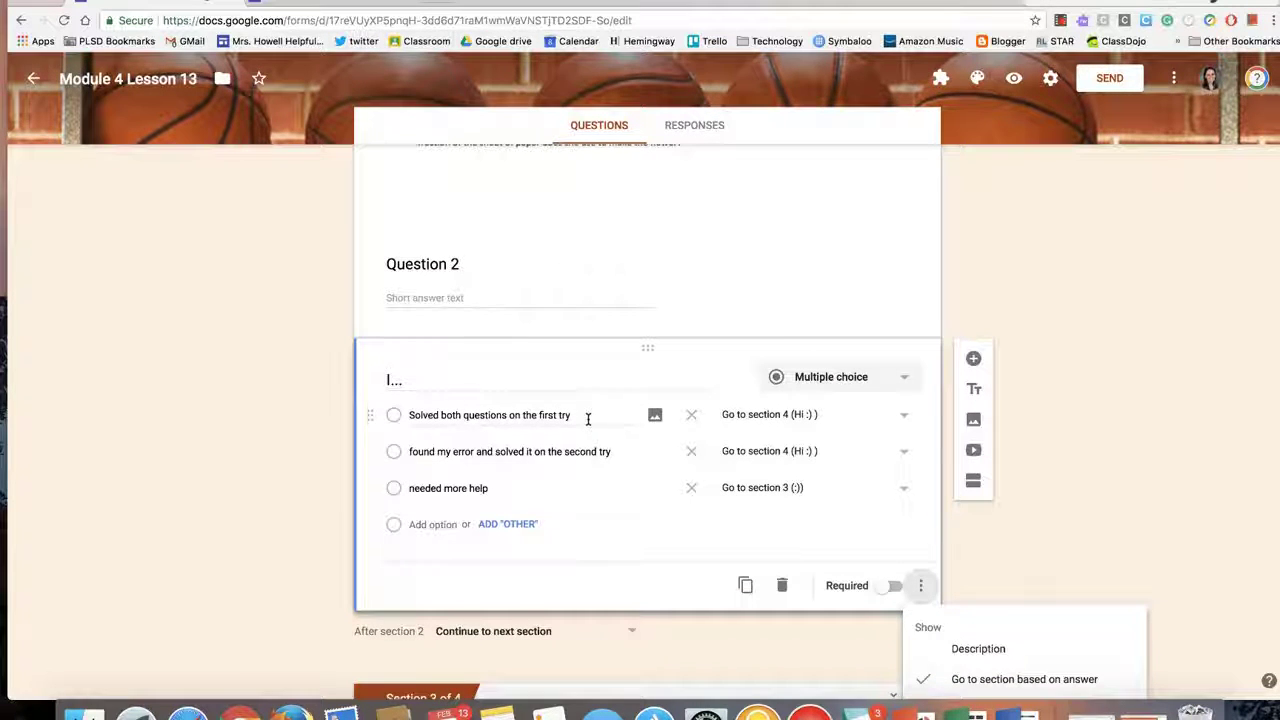
{"action": "scroll", "coordinate": [908, 420], "scroll_direction": "down", "scroll_amount": 2}
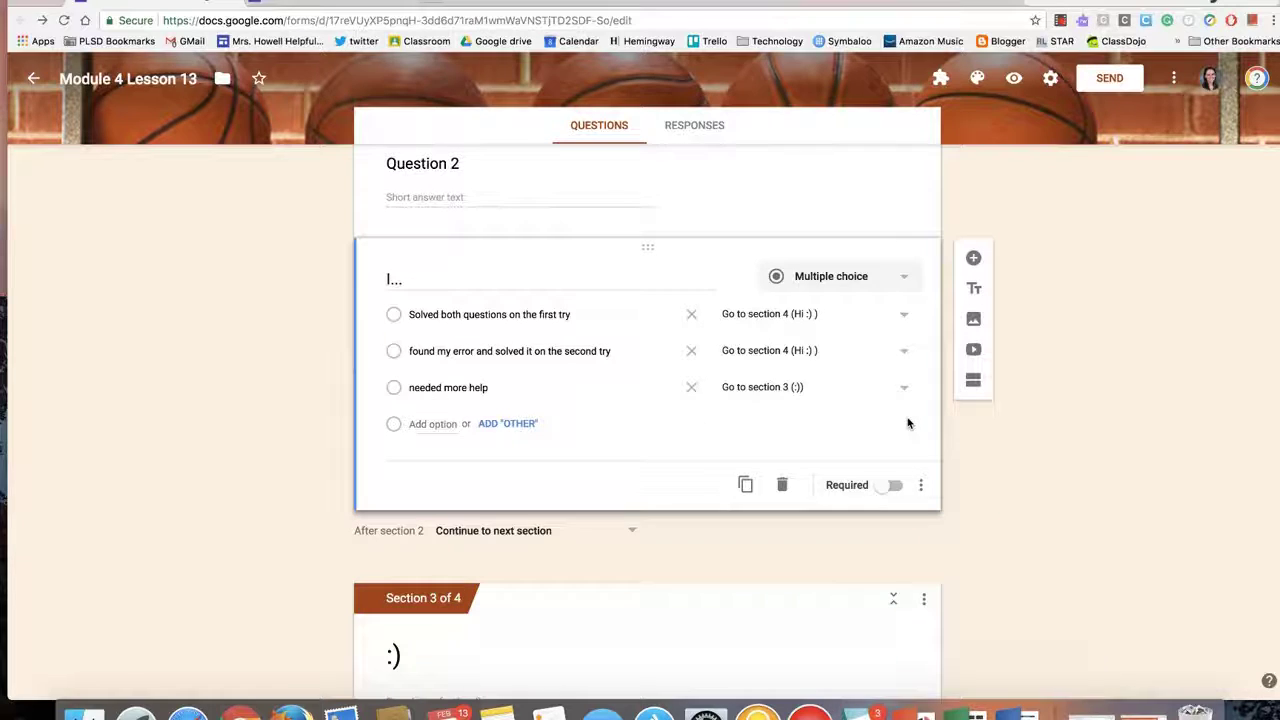
{"action": "left_click", "coordinate": [880, 314]}
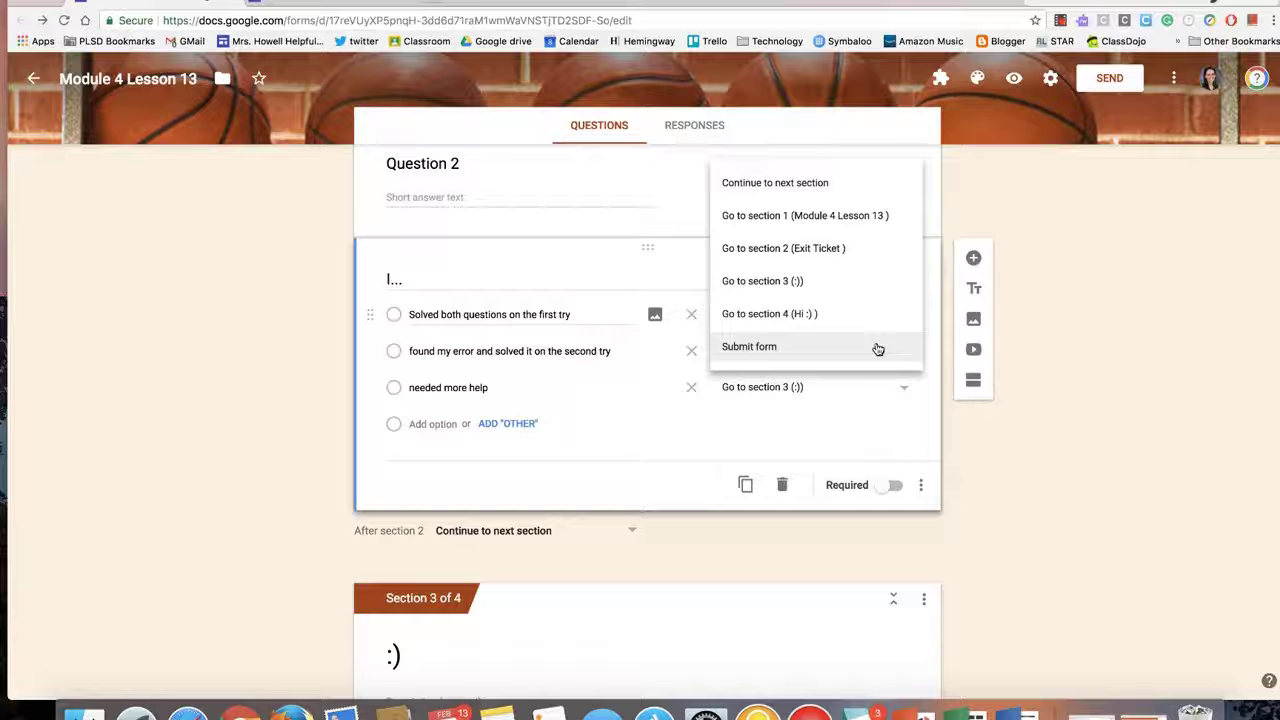
- View the destination choices for "found my error and solved it on the second try" and "needed more help", leaving them as set
{"action": "left_click", "coordinate": [1050, 360]}
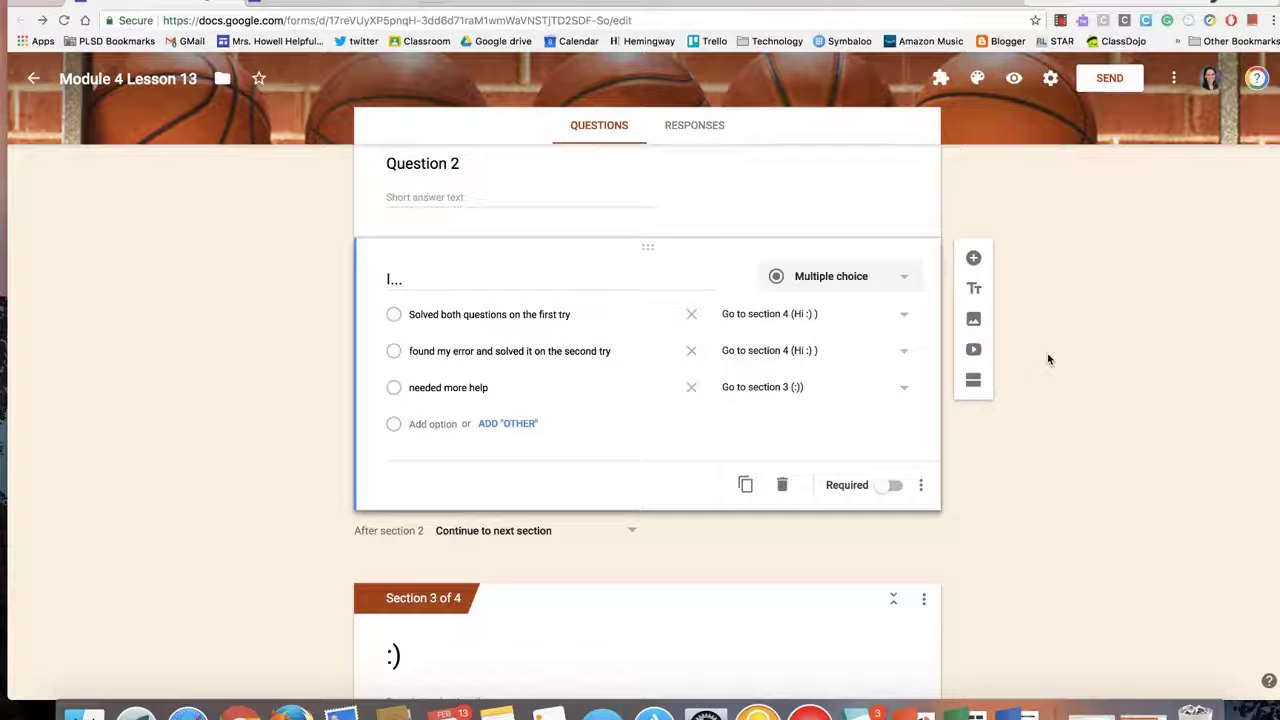
{"action": "left_click", "coordinate": [781, 358]}
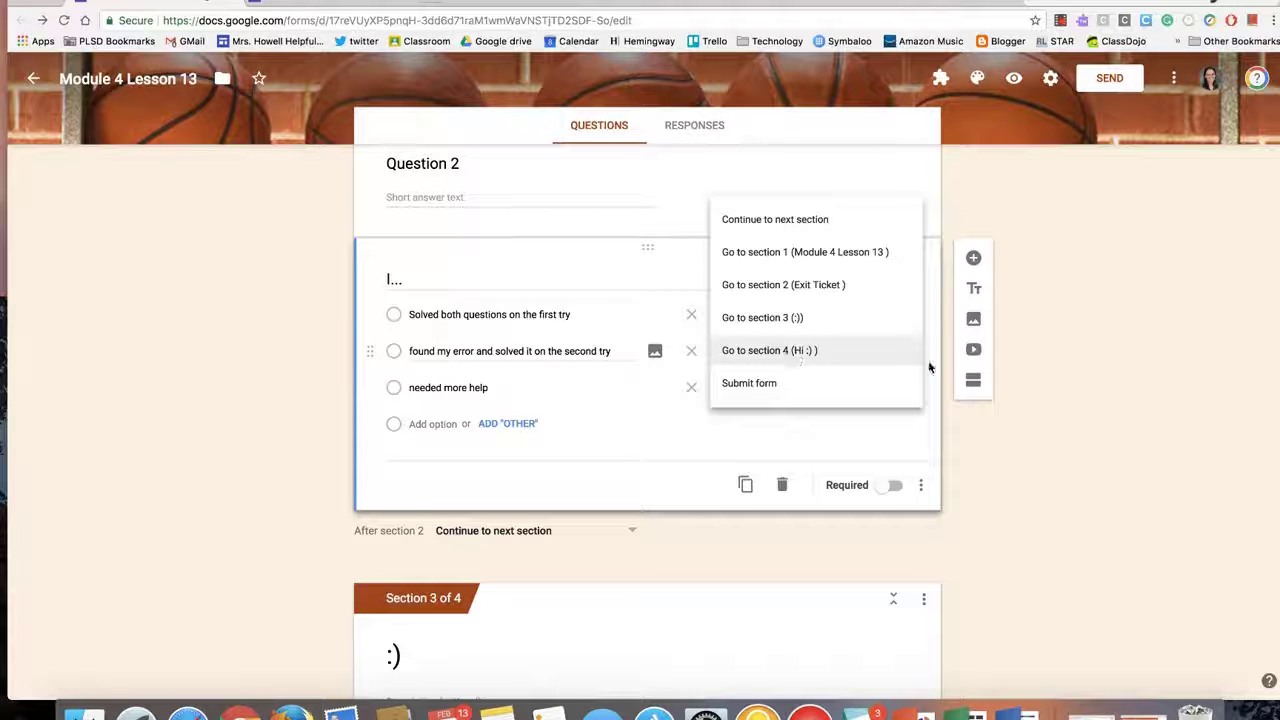
{"action": "left_click", "coordinate": [930, 365]}
{"action": "left_click", "coordinate": [757, 389]}
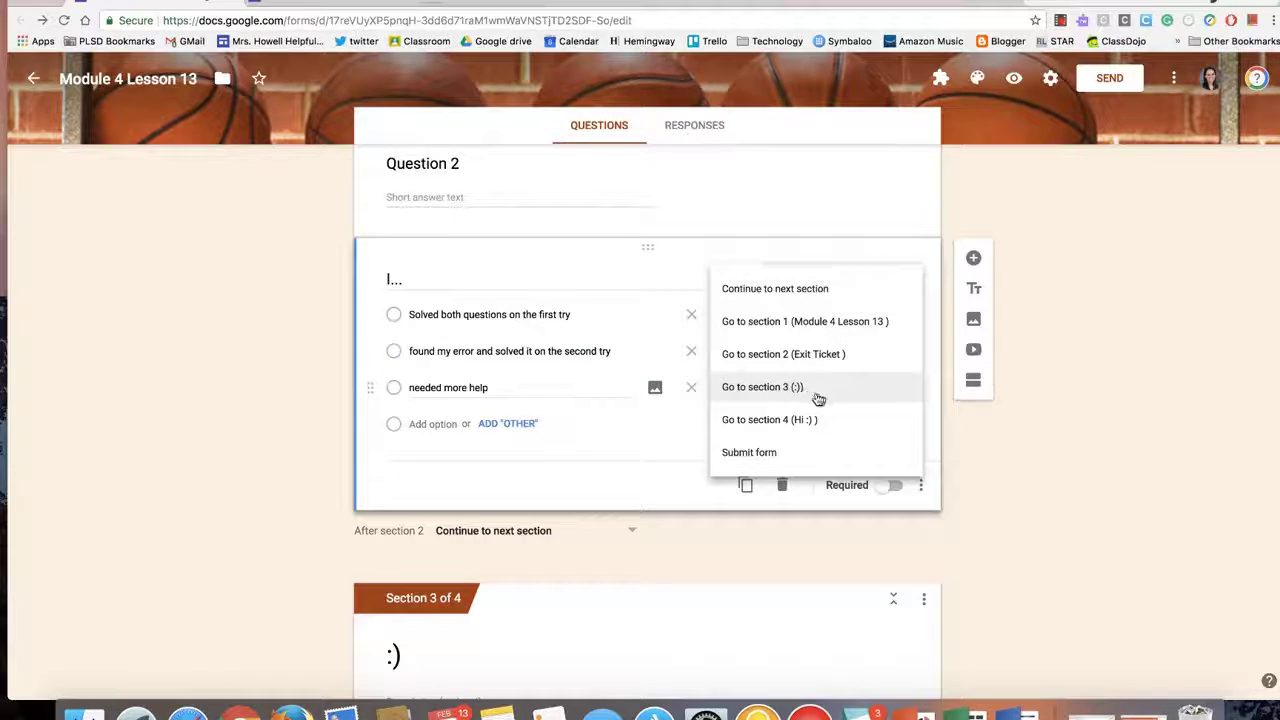
{"action": "left_click", "coordinate": [1015, 388]}
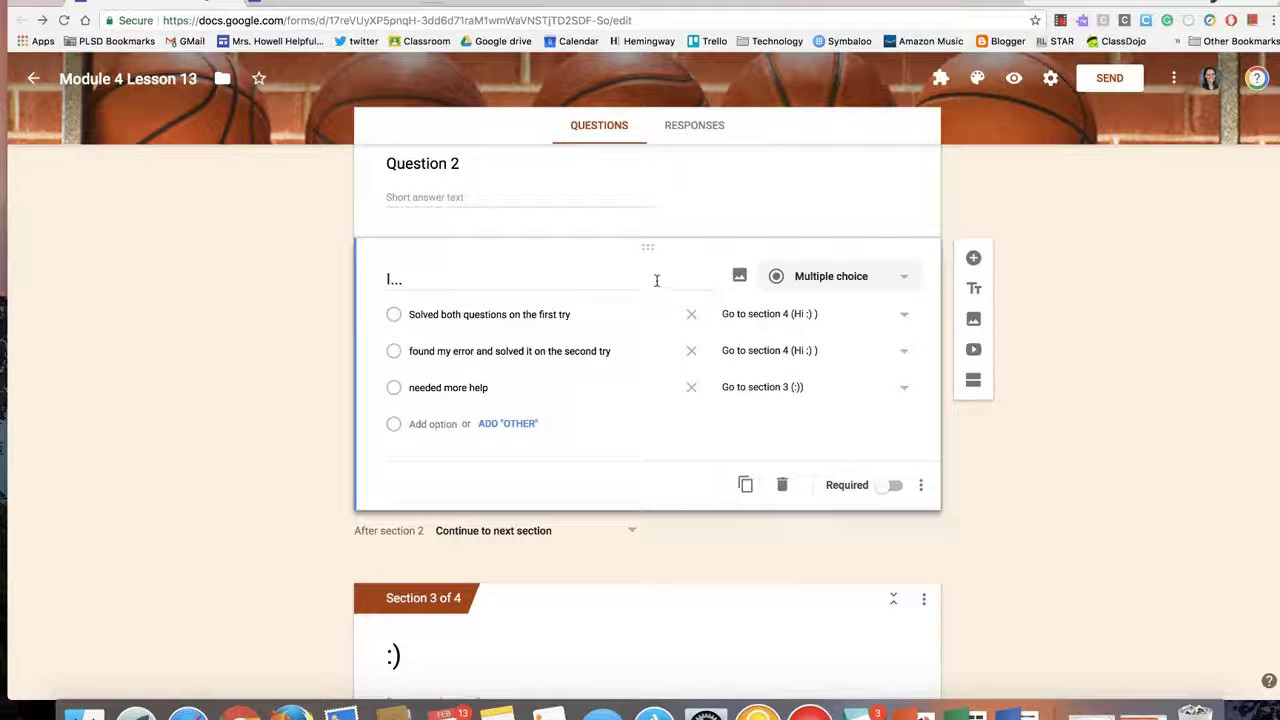
- Look through section 3's questions, then open its Question 2 short-answer item and examine its validation rule and custom error text
{"action": "scroll", "coordinate": [391, 288], "scroll_direction": "up", "scroll_amount": 1}
{"action": "scroll", "coordinate": [391, 288], "scroll_direction": "up", "scroll_amount": 2}
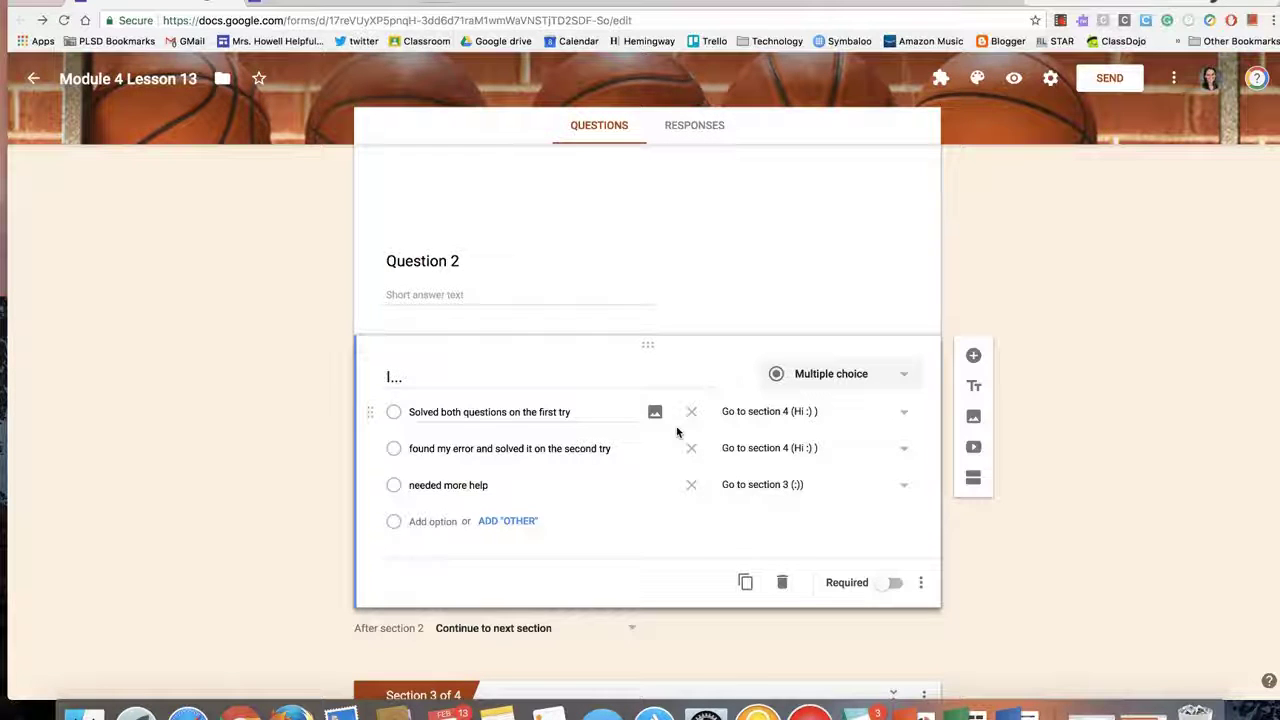
{"action": "scroll", "coordinate": [676, 432], "scroll_direction": "down", "scroll_amount": 6}
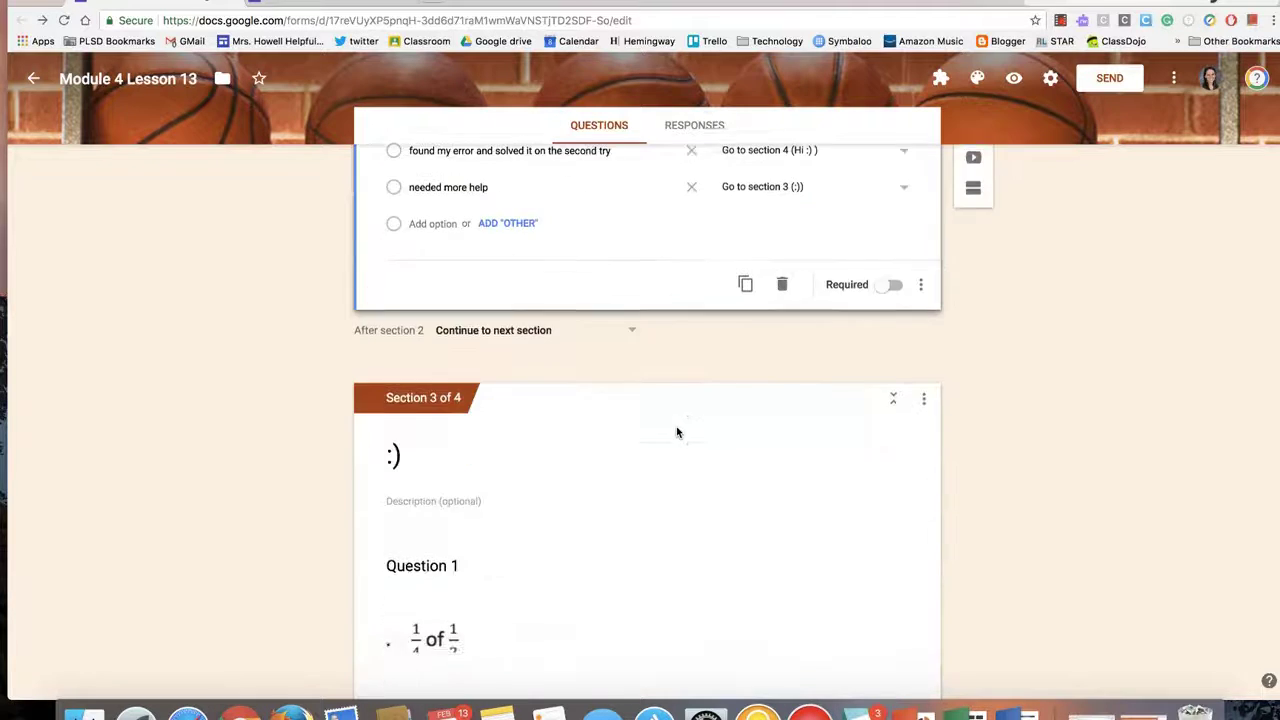
{"action": "scroll", "coordinate": [676, 432], "scroll_direction": "down", "scroll_amount": 1}
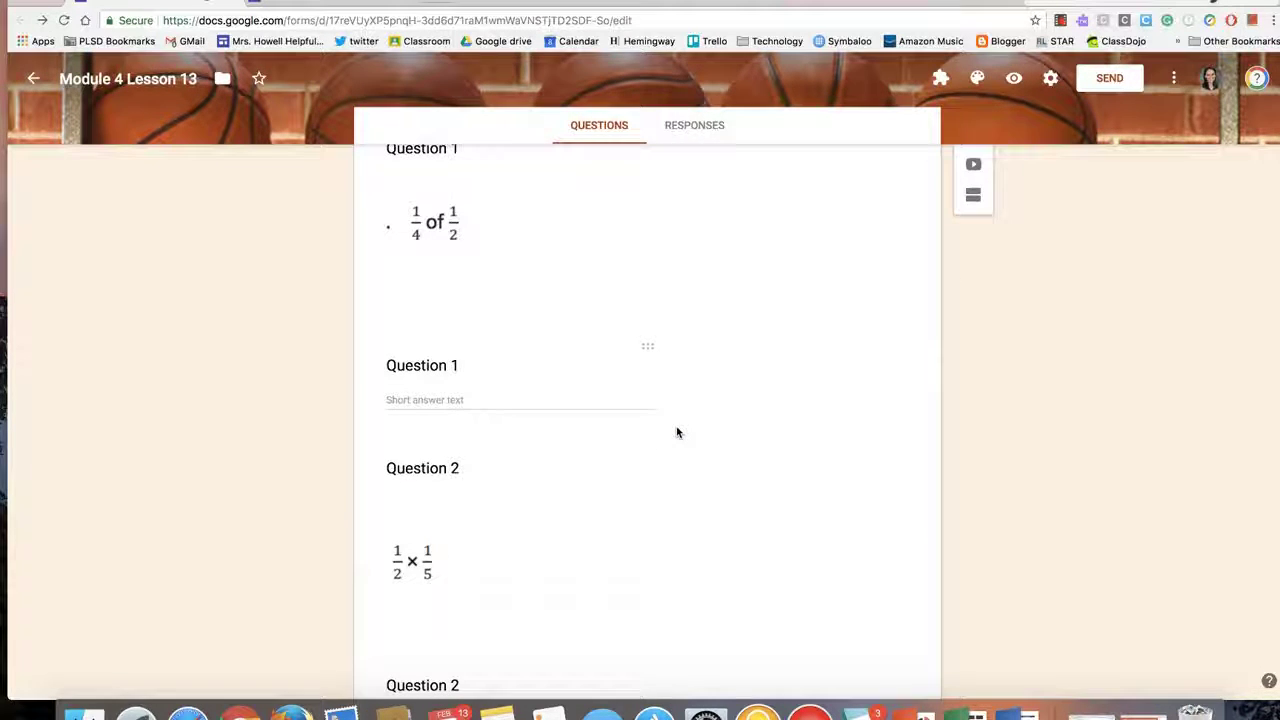
{"action": "scroll", "coordinate": [669, 413], "scroll_direction": "down", "scroll_amount": 2}
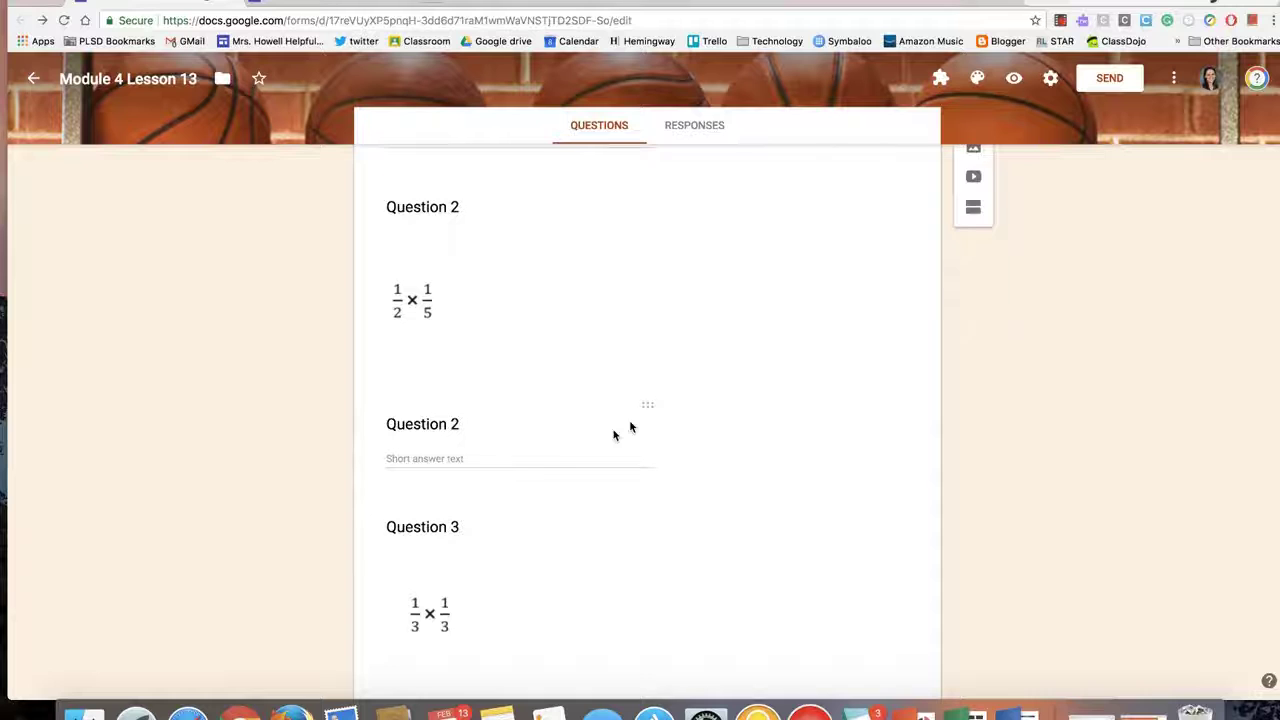
{"action": "scroll", "coordinate": [600, 477], "scroll_direction": "down", "scroll_amount": 1}
{"action": "left_click", "coordinate": [547, 357]}
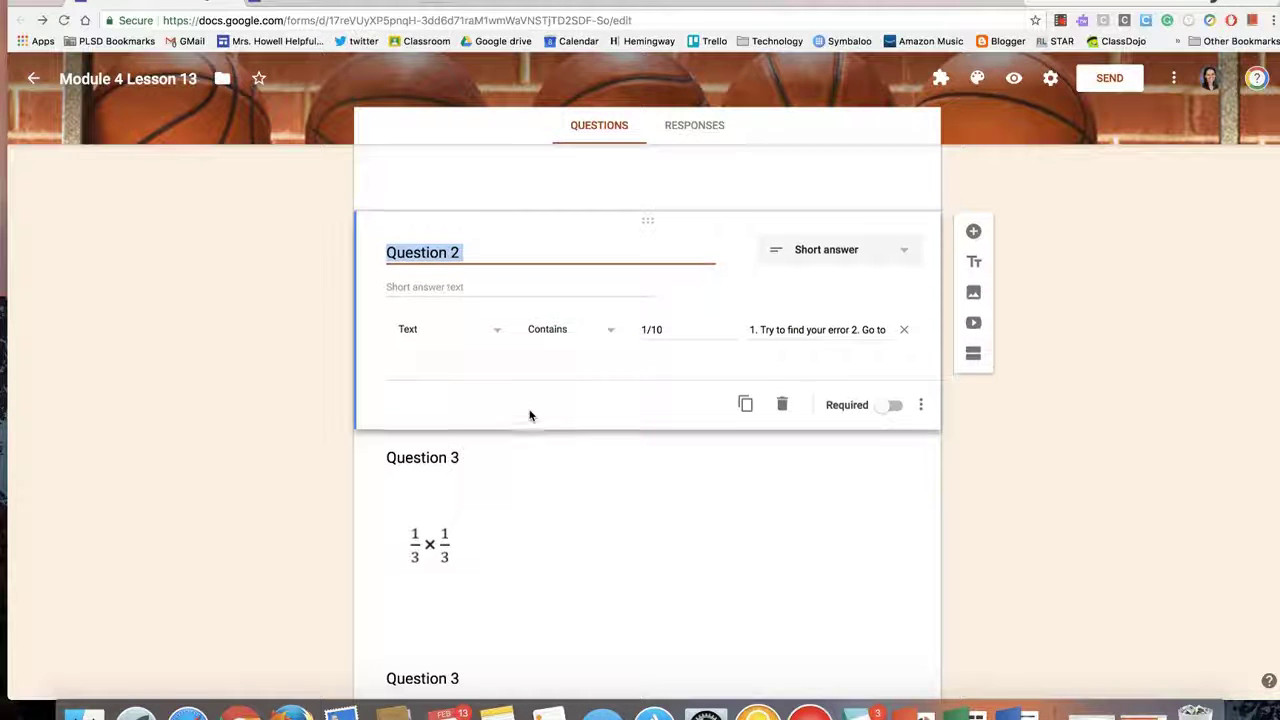
{"action": "scroll", "coordinate": [529, 414], "scroll_direction": "down", "scroll_amount": 1}
{"action": "left_click", "coordinate": [797, 321]}
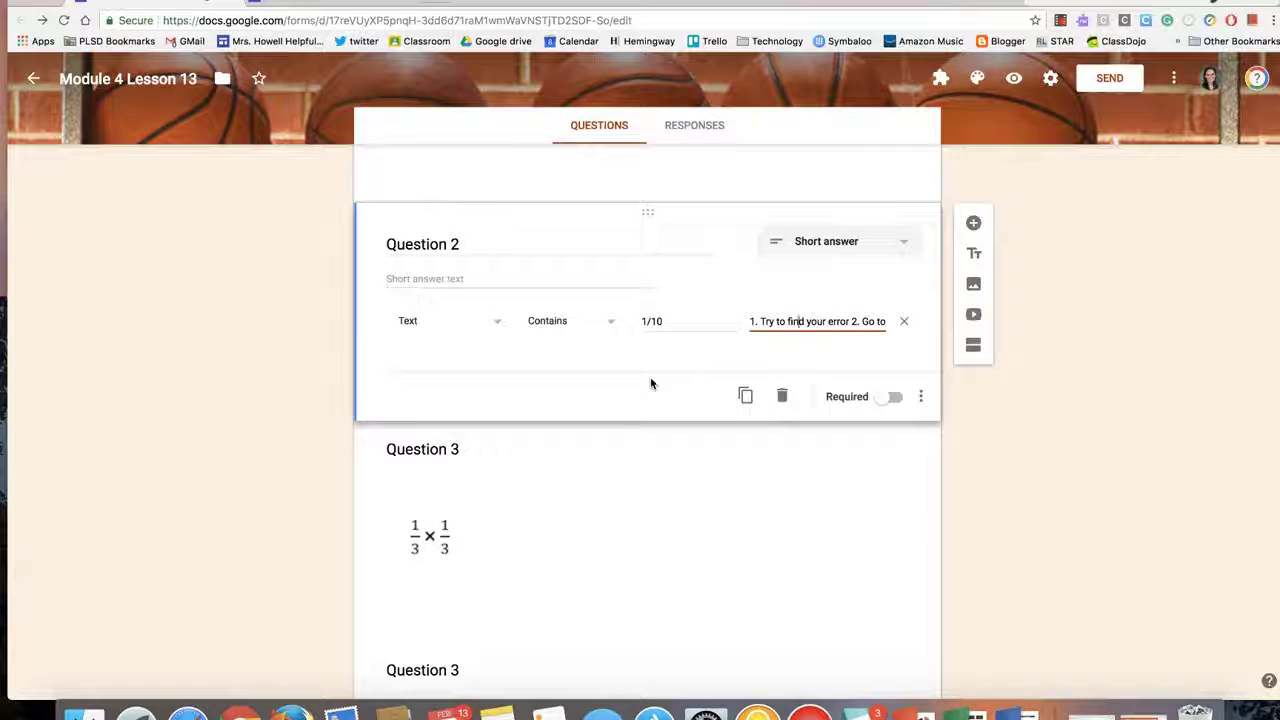
- Open section 3's "How did you do?" question and check the section destinations of both answers
{"action": "scroll", "coordinate": [651, 383], "scroll_direction": "down", "scroll_amount": 3}
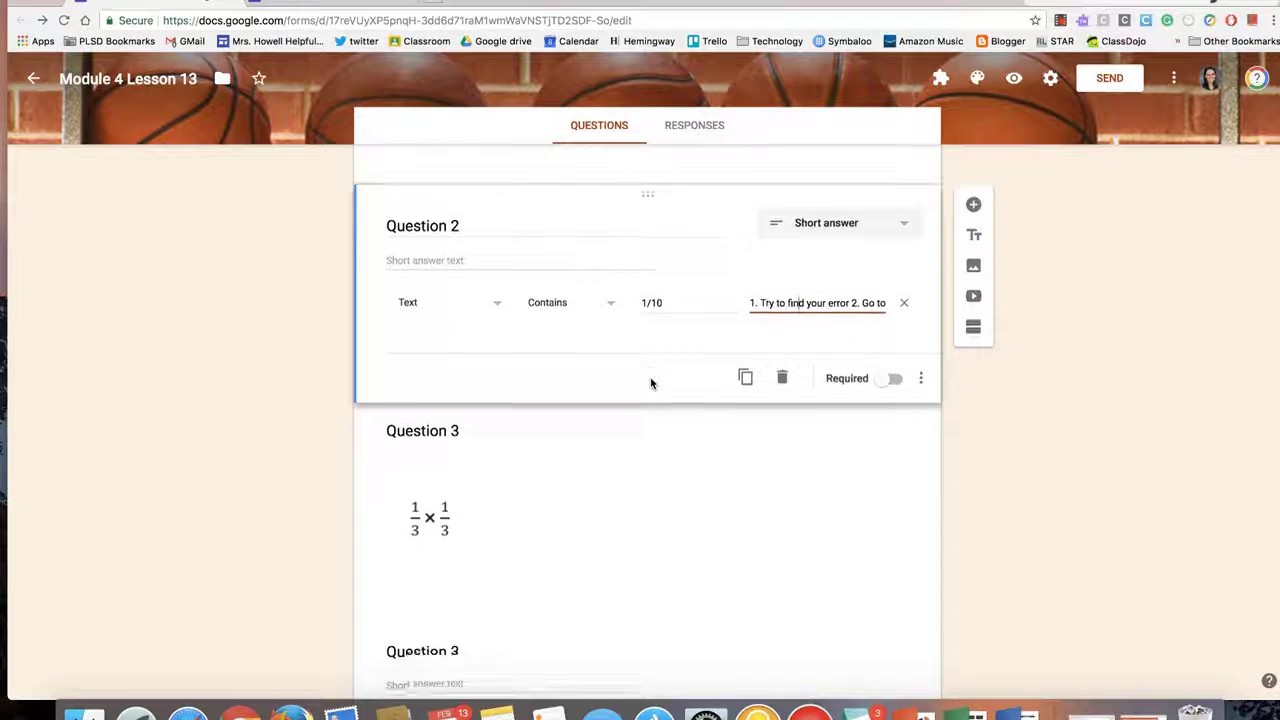
{"action": "scroll", "coordinate": [651, 383], "scroll_direction": "down", "scroll_amount": 4}
{"action": "left_click", "coordinate": [578, 392]}
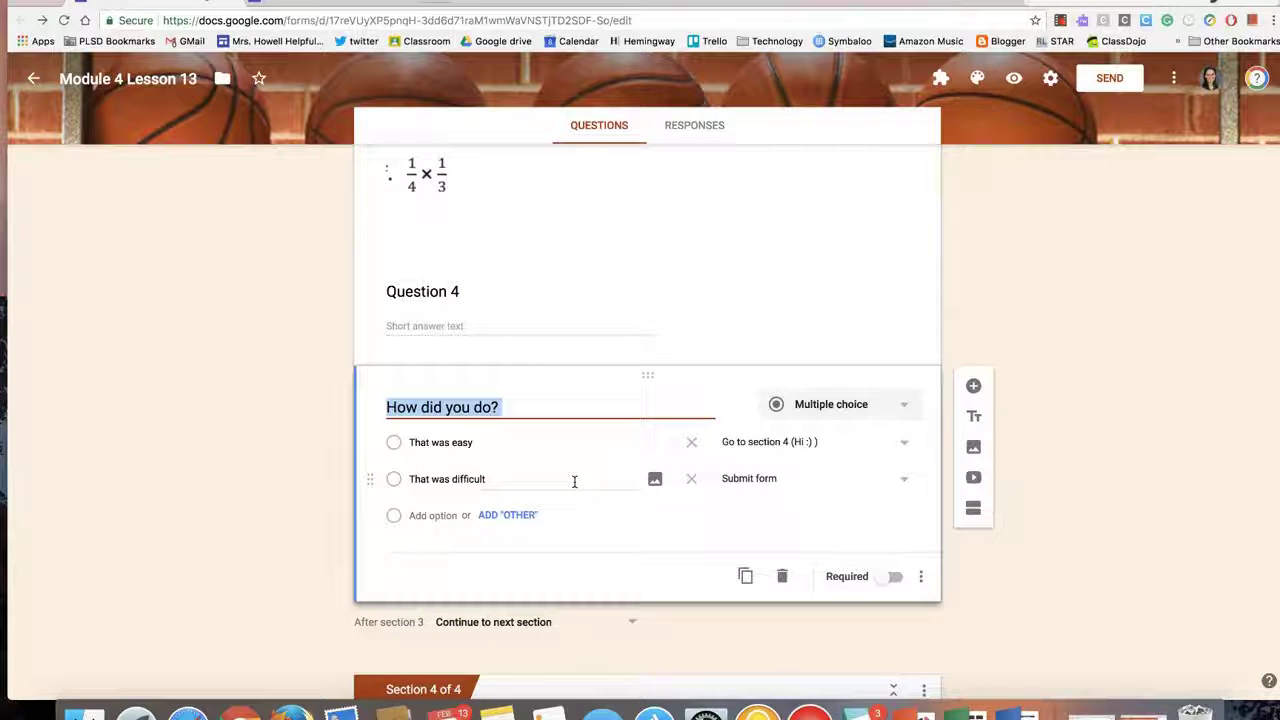
{"action": "left_click", "coordinate": [799, 447]}
{"action": "left_click", "coordinate": [790, 494]}
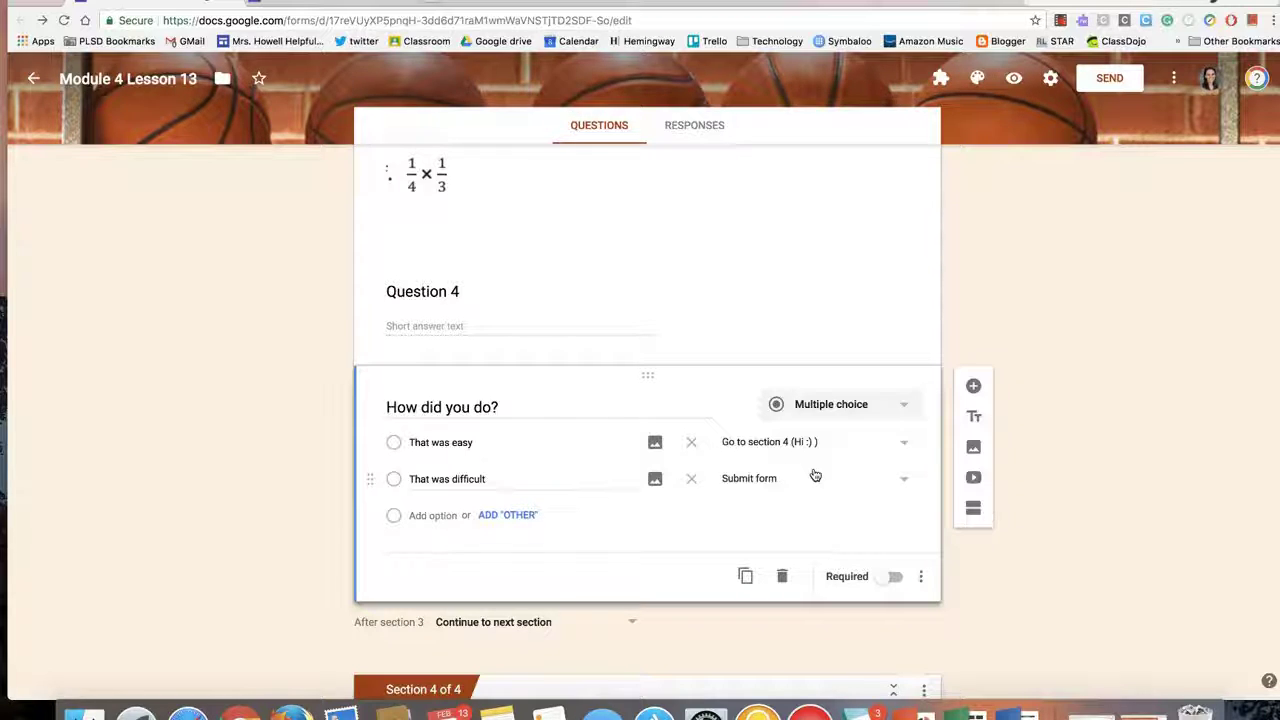
- Open the Question 1 and Question 2 short-answer items in section 4 and examine their validation rules
{"action": "scroll", "coordinate": [694, 537], "scroll_direction": "down", "scroll_amount": 5}
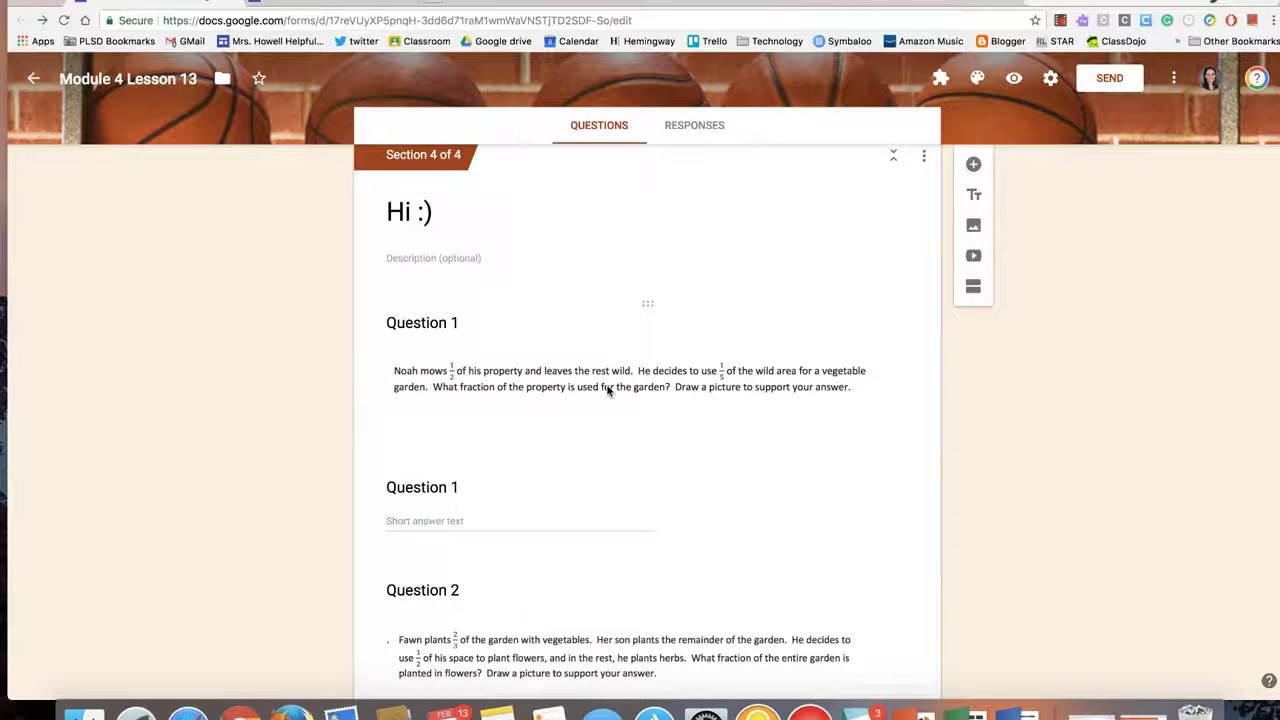
{"action": "scroll", "coordinate": [617, 383], "scroll_direction": "down", "scroll_amount": 2}
{"action": "left_click", "coordinate": [509, 338]}
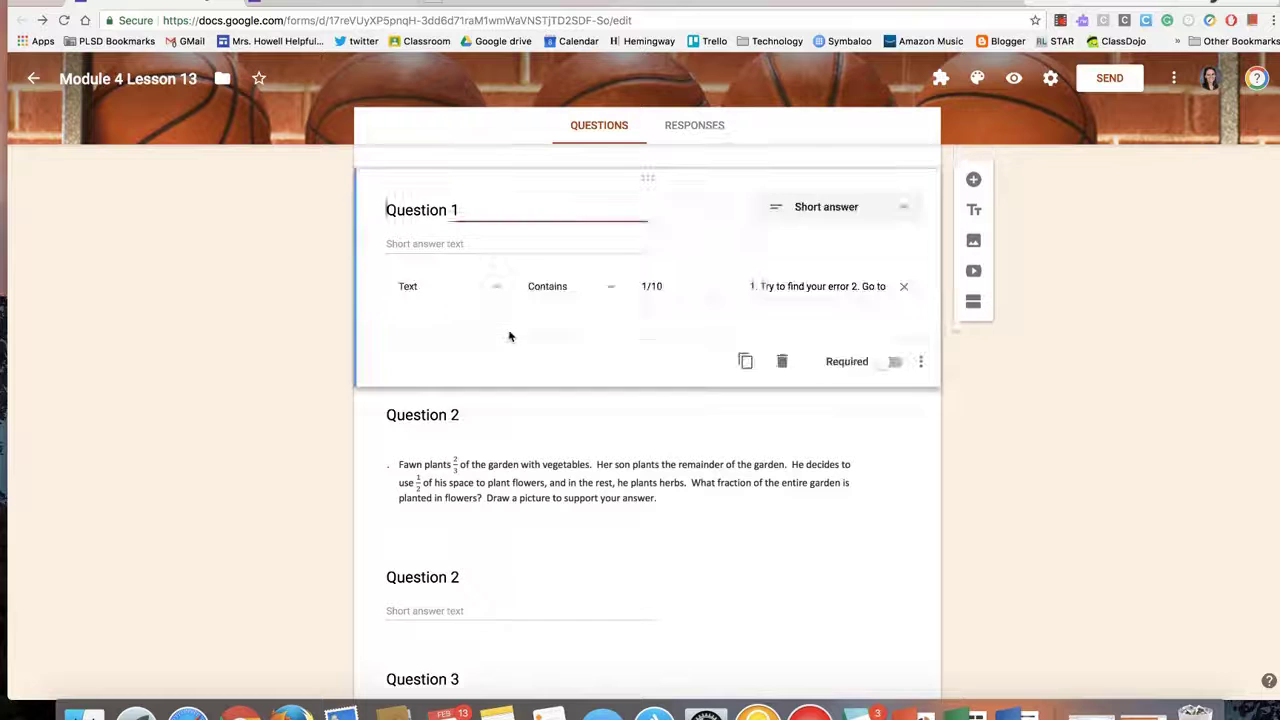
{"action": "scroll", "coordinate": [449, 363], "scroll_direction": "down", "scroll_amount": 2}
{"action": "left_click", "coordinate": [452, 365]}
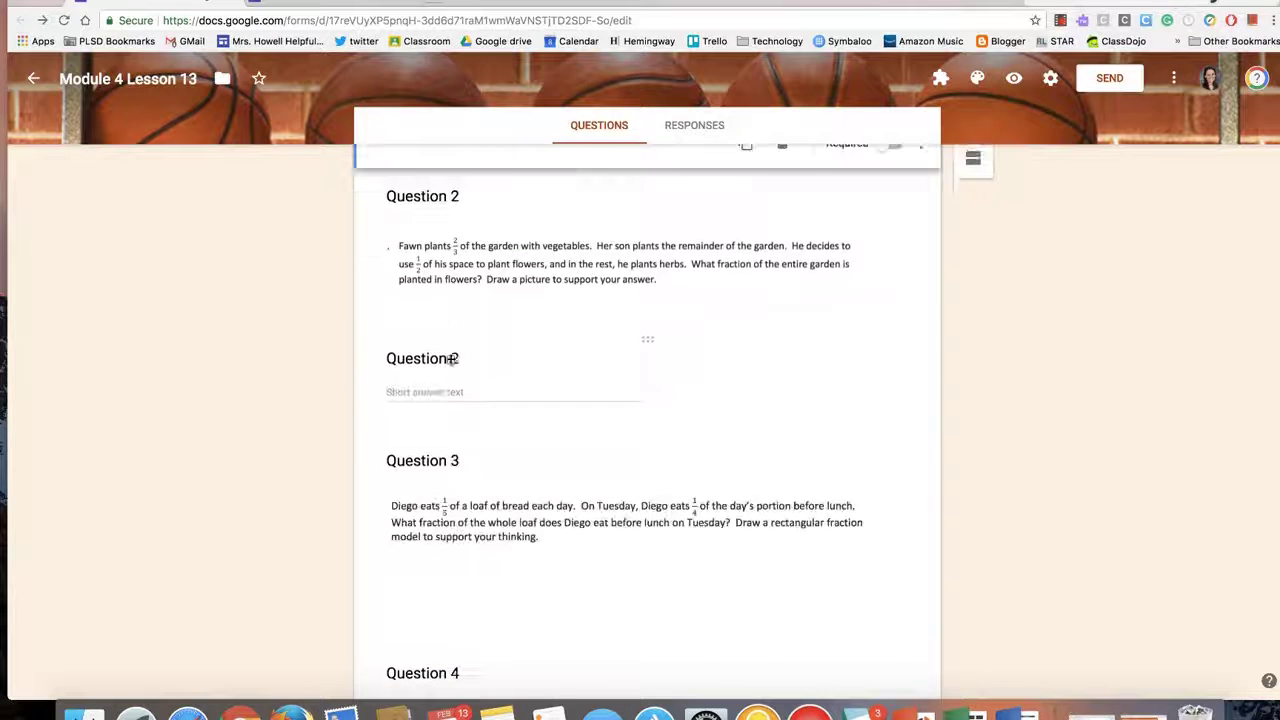
- Read through the full custom error text of section 4's Question 2, then return to its beginning
{"action": "left_click", "coordinate": [777, 336]}
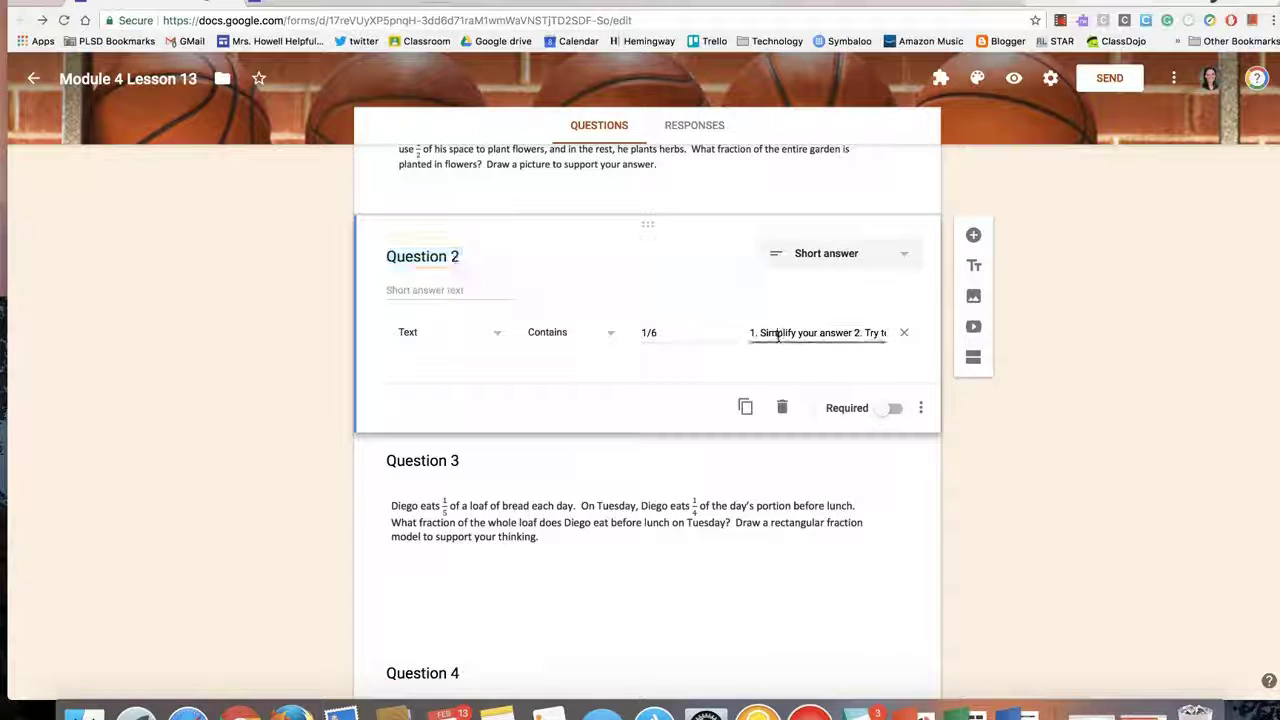
{"action": "key", "text": "Right"}
{"action": "key", "text": "Right"}
{"action": "key", "text": "Right"}
{"action": "key", "text": "Right"}
{"action": "key", "text": "Right"}
{"action": "key", "text": "Right"}
{"action": "key", "text": "Right"}
{"action": "key", "text": "Right"}
{"action": "key", "text": "Right"}
{"action": "key", "text": "Right"}
{"action": "key", "text": "Right"}
{"action": "key", "text": "Right"}
{"action": "key", "text": "Right"}
{"action": "key", "text": "Right"}
{"action": "key", "text": "Right"}
{"action": "key", "text": "Right"}
{"action": "key", "text": "Right"}
{"action": "key", "text": "Right"}
{"action": "key", "text": "Right"}
{"action": "key", "text": "Right"}
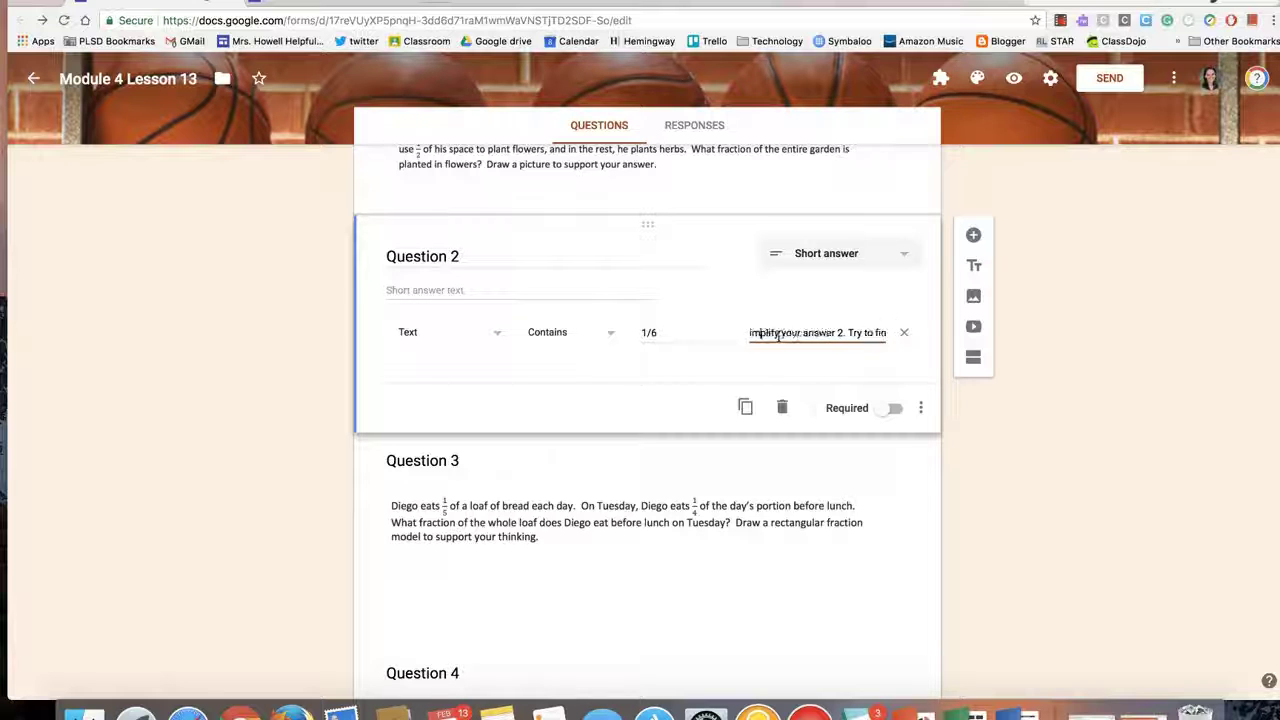
{"action": "key", "text": "Right"}
{"action": "key", "text": "Right"}
{"action": "key", "text": "Right"}
{"action": "key", "text": "Right"}
{"action": "key", "text": "Right"}
{"action": "key", "text": "Right"}
{"action": "key", "text": "Right"}
{"action": "key", "text": "Right"}
{"action": "key", "text": "Right"}
{"action": "key", "text": "Right"}
{"action": "key", "text": "Right"}
{"action": "key", "text": "Right"}
{"action": "key", "text": "Right"}
{"action": "key", "text": "Right"}
{"action": "key", "text": "Right"}
{"action": "key", "text": "Right"}
{"action": "key", "text": "Right"}
{"action": "key", "text": "Right"}
{"action": "key", "text": "Right"}
{"action": "key", "text": "Right"}
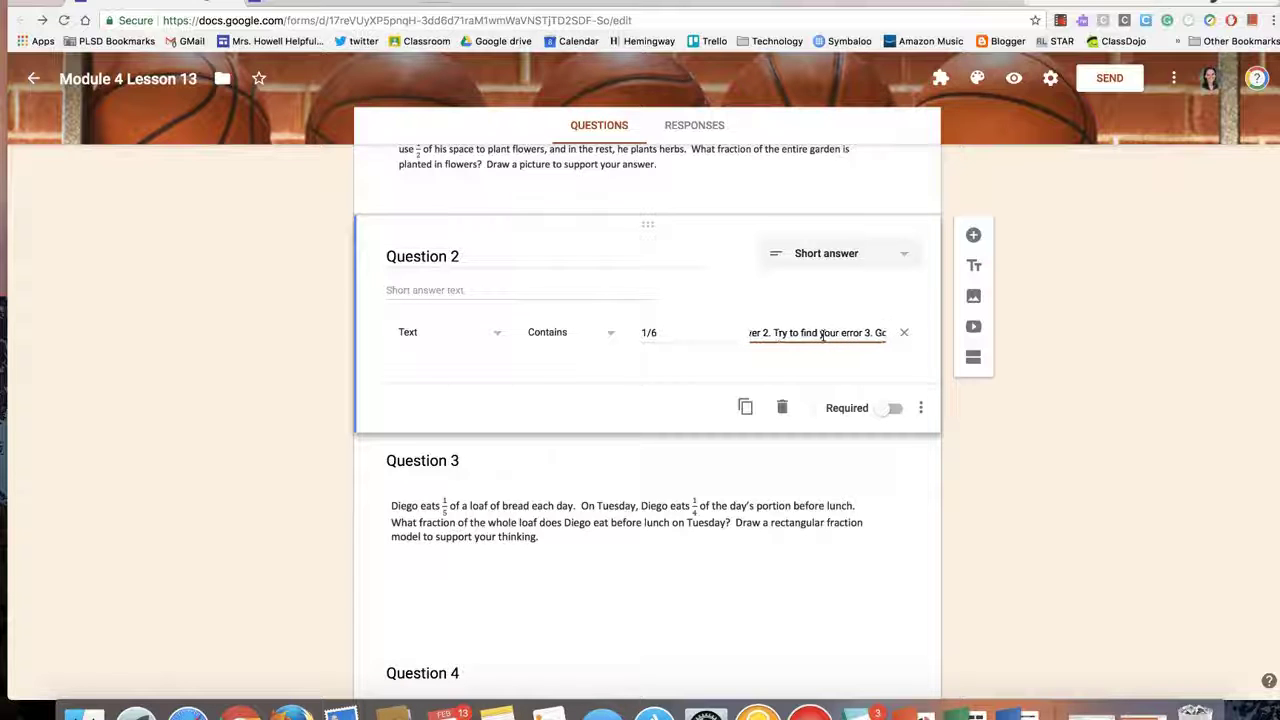
{"action": "key", "text": "Right"}
{"action": "key", "text": "Right"}
{"action": "key", "text": "Right"}
{"action": "key", "text": "Right"}
{"action": "key", "text": "Right"}
{"action": "key", "text": "Right"}
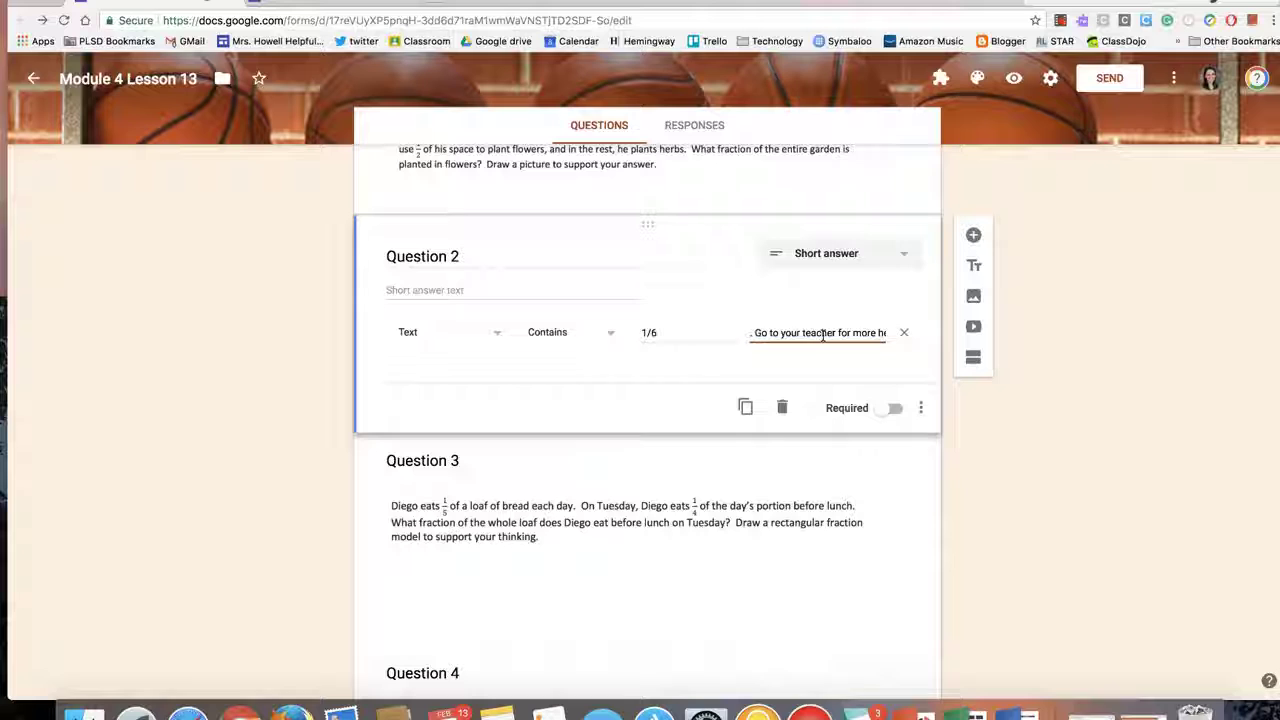
{"action": "key", "text": "Left"}
{"action": "key", "text": "Left"}
{"action": "key", "text": "Left"}
{"action": "key", "text": "Left"}
{"action": "key", "text": "Left"}
{"action": "key", "text": "Left"}
{"action": "key", "text": "Left"}
{"action": "key", "text": "Left"}
{"action": "key", "text": "Left"}
{"action": "key", "text": "Left"}
{"action": "key", "text": "Left"}
{"action": "key", "text": "Left"}
{"action": "key", "text": "Left"}
{"action": "key", "text": "Left"}
{"action": "key", "text": "Left"}
{"action": "key", "text": "Left"}
{"action": "key", "text": "Left"}
{"action": "key", "text": "Left"}
{"action": "key", "text": "Left"}
{"action": "key", "text": "Left"}
{"action": "key", "text": "Left"}
{"action": "key", "text": "Left"}
{"action": "key", "text": "Left"}
{"action": "key", "text": "Left"}
{"action": "key", "text": "Left"}
{"action": "key", "text": "Left"}
{"action": "key", "text": "Left"}
{"action": "key", "text": "Left"}
{"action": "key", "text": "Left"}
{"action": "key", "text": "Left"}
{"action": "key", "text": "Left"}
{"action": "key", "text": "Left"}
{"action": "key", "text": "Left"}
{"action": "key", "text": "Left"}
{"action": "key", "text": "Left"}
{"action": "key", "text": "Left"}
{"action": "key", "text": "Left"}
{"action": "key", "text": "Left"}
{"action": "key", "text": "Left"}
{"action": "key", "text": "Left"}
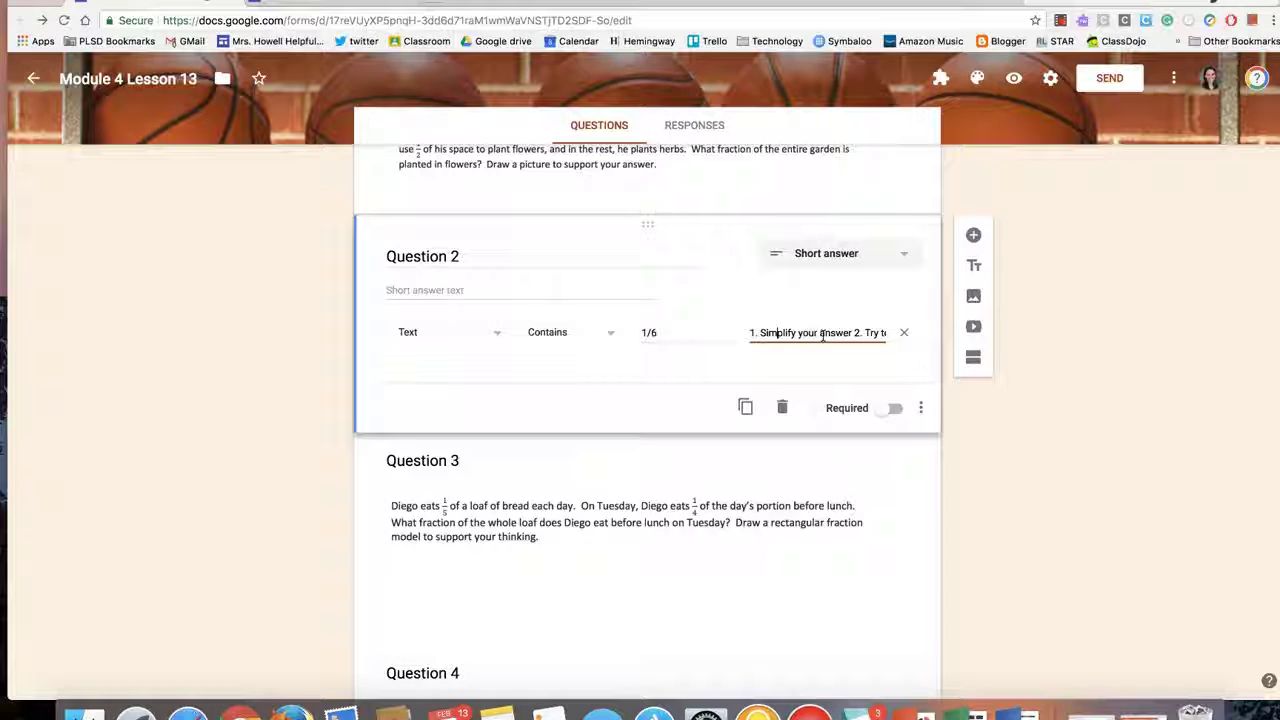
- Open section 4's "How did you do?" question and check the destinations of both answers against the section's questions
{"action": "scroll", "coordinate": [701, 393], "scroll_direction": "down", "scroll_amount": 5}
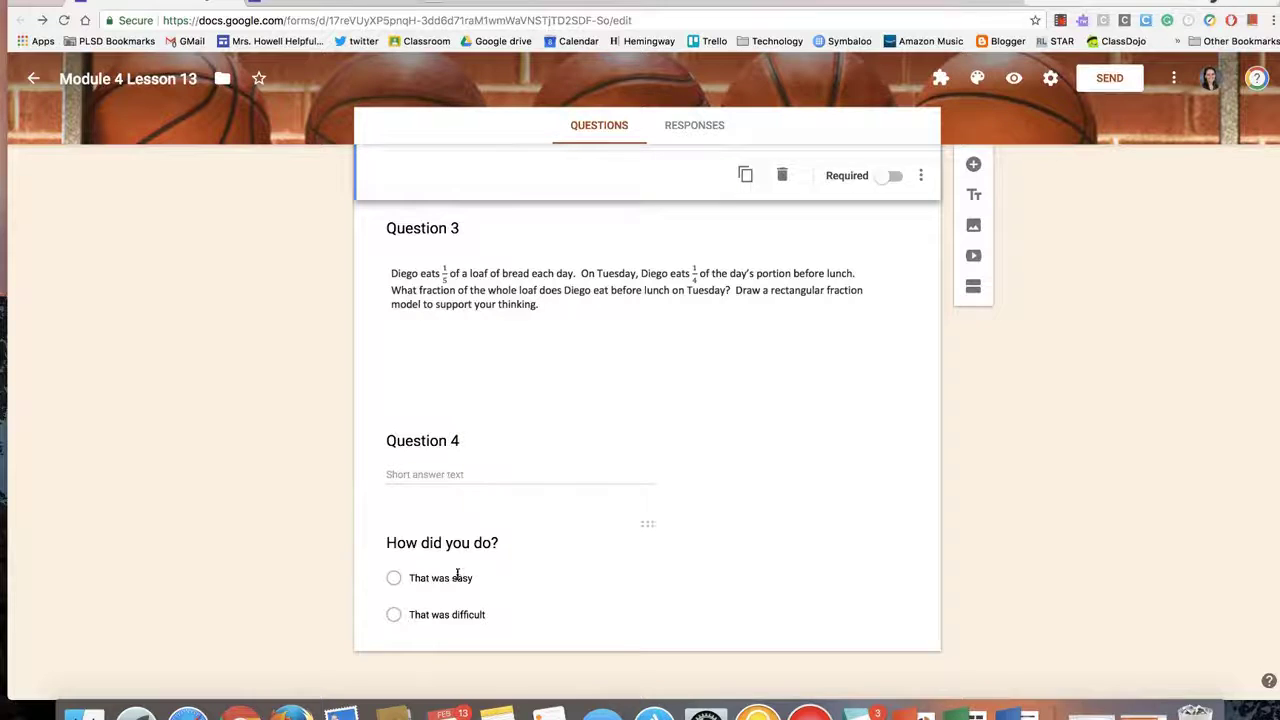
{"action": "left_click", "coordinate": [452, 578]}
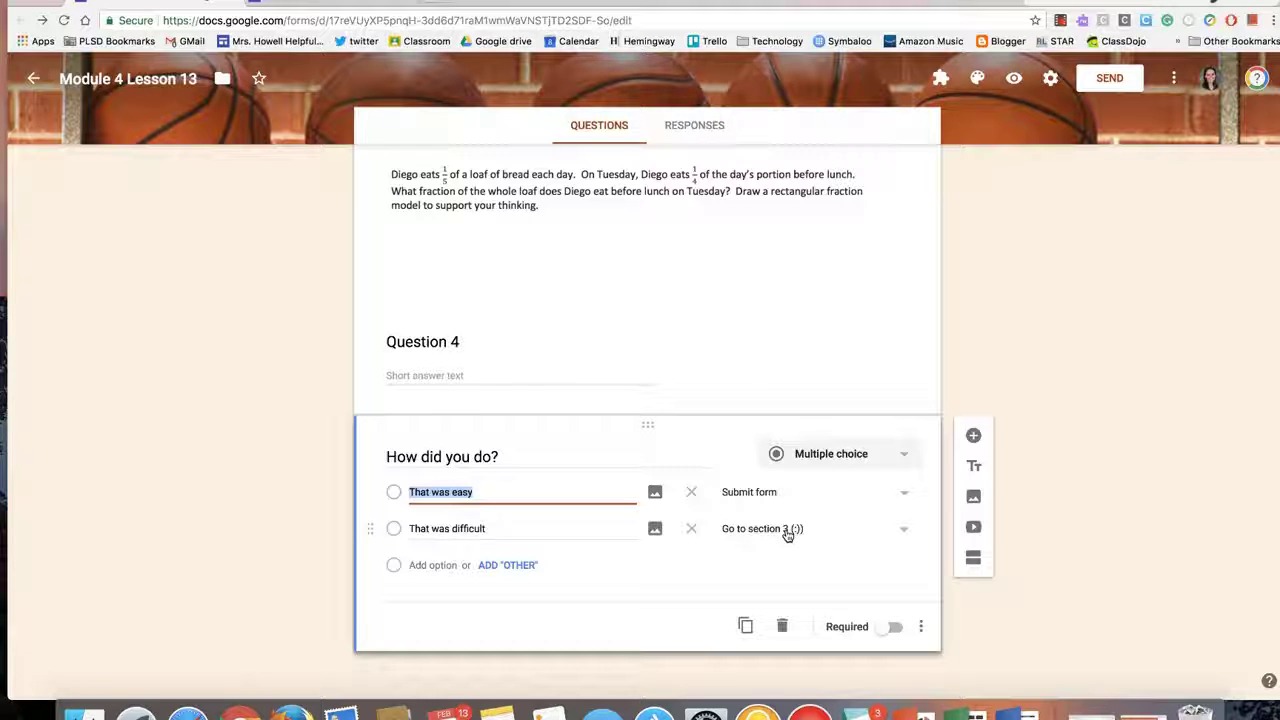
{"action": "scroll", "coordinate": [786, 529], "scroll_direction": "up", "scroll_amount": 10}
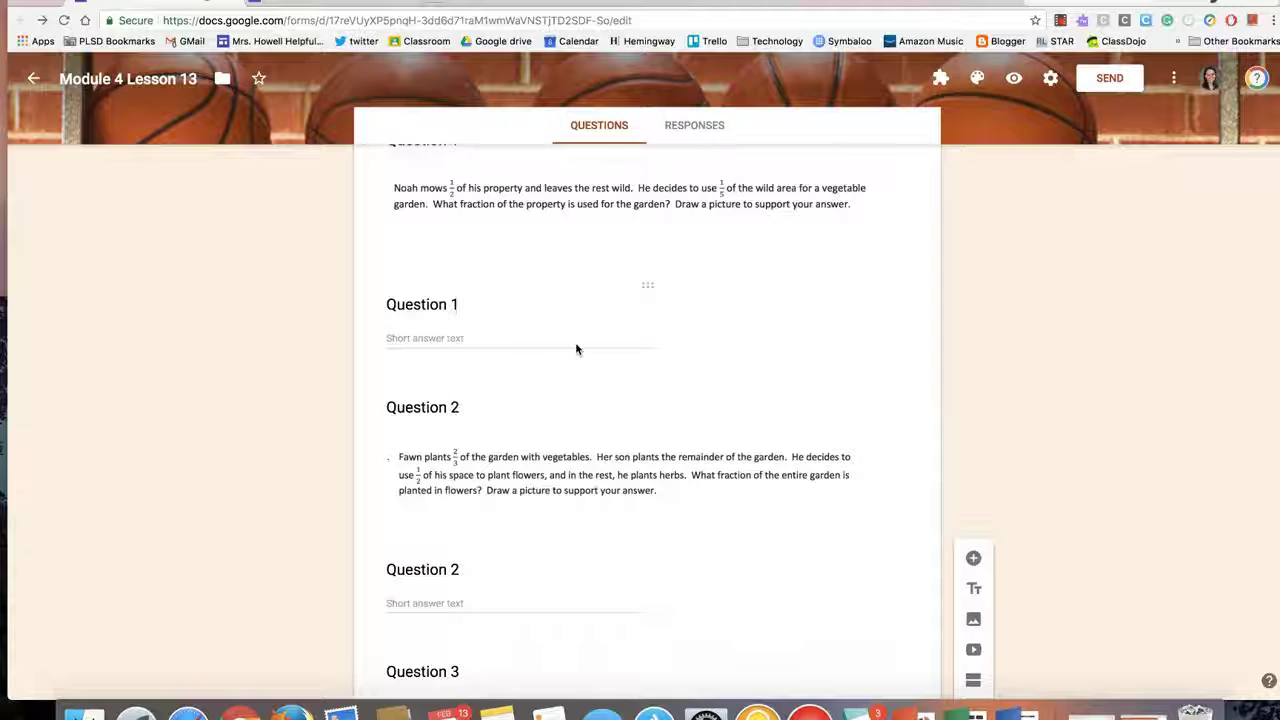
{"action": "scroll", "coordinate": [574, 346], "scroll_direction": "down", "scroll_amount": 6}
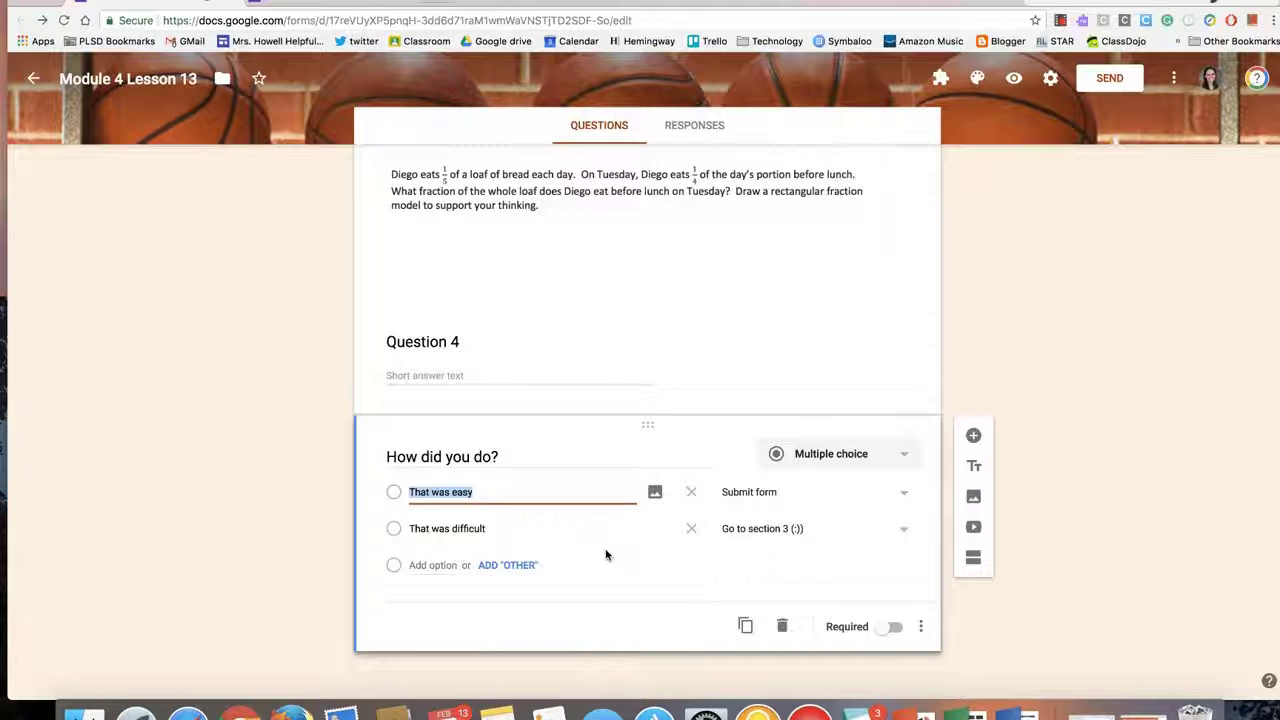
- Look back over section 3, then view the destination choices for "That was easy" in section 4's "How did you do?" question
{"action": "scroll", "coordinate": [605, 555], "scroll_direction": "up", "scroll_amount": 10}
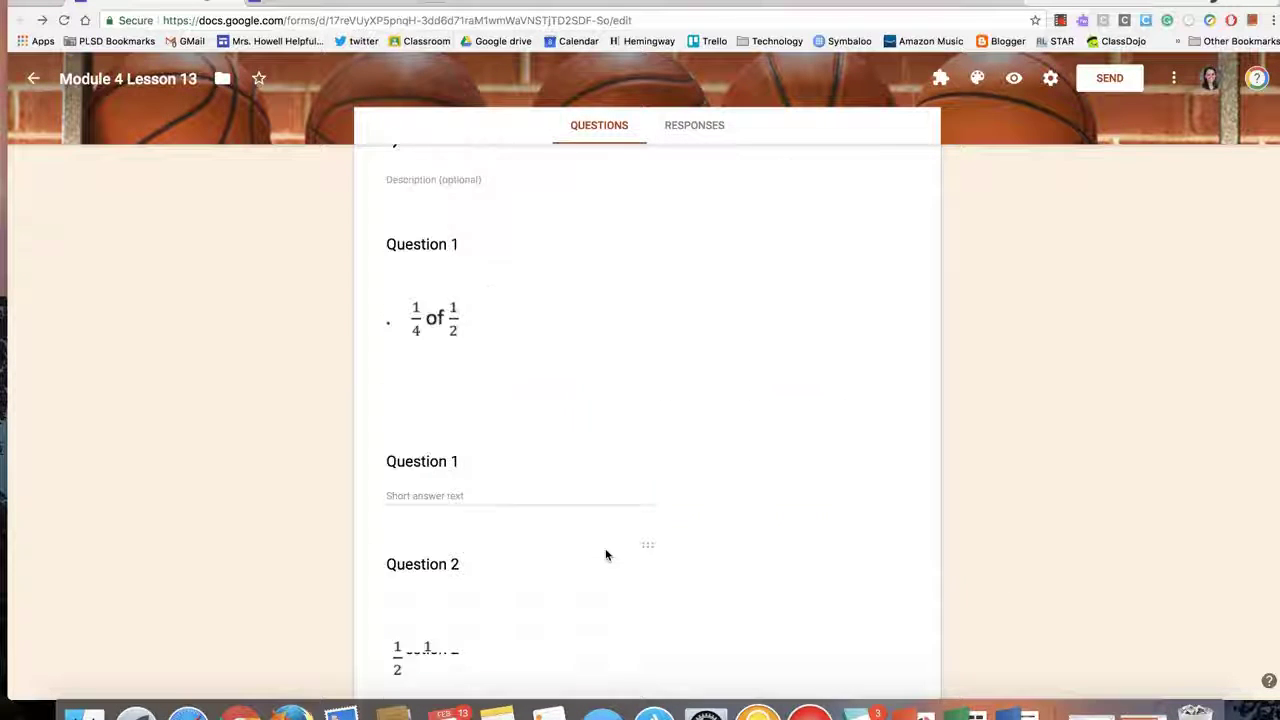
{"action": "scroll", "coordinate": [605, 555], "scroll_direction": "up", "scroll_amount": 5}
{"action": "scroll", "coordinate": [606, 551], "scroll_direction": "down", "scroll_amount": 15}
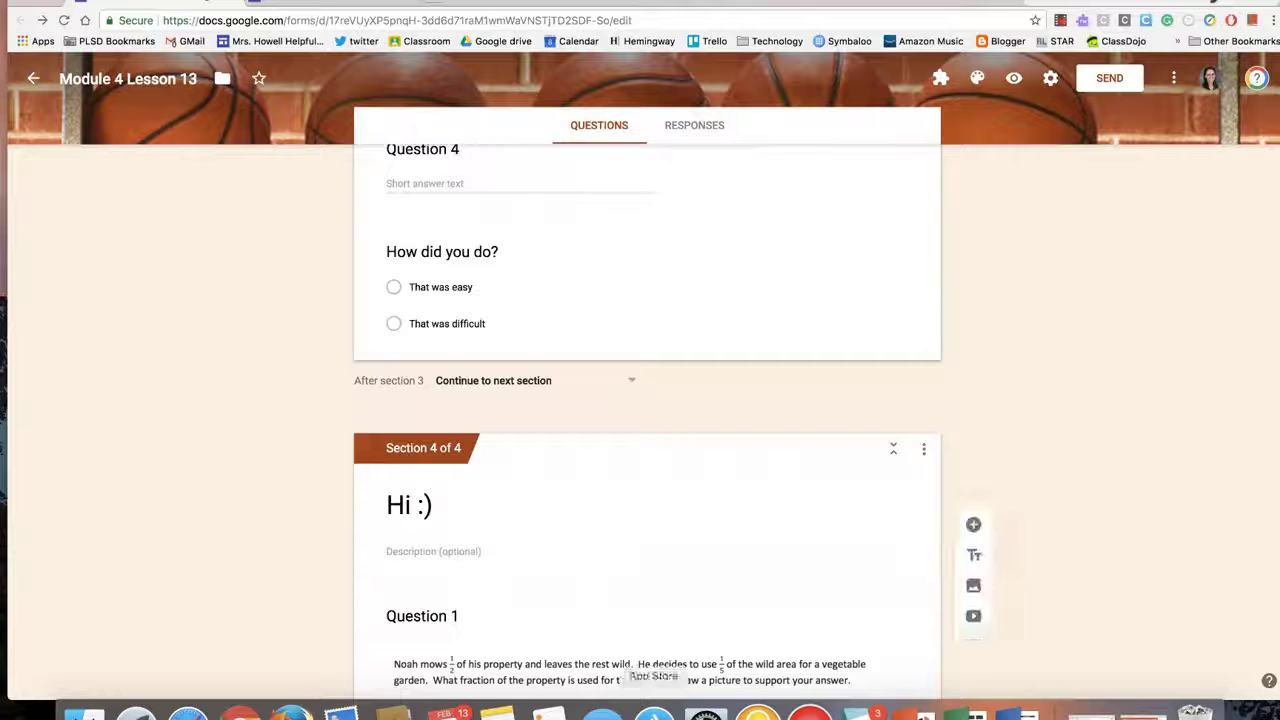
{"action": "scroll", "coordinate": [594, 460], "scroll_direction": "up", "scroll_amount": 2}
{"action": "left_click", "coordinate": [594, 460]}
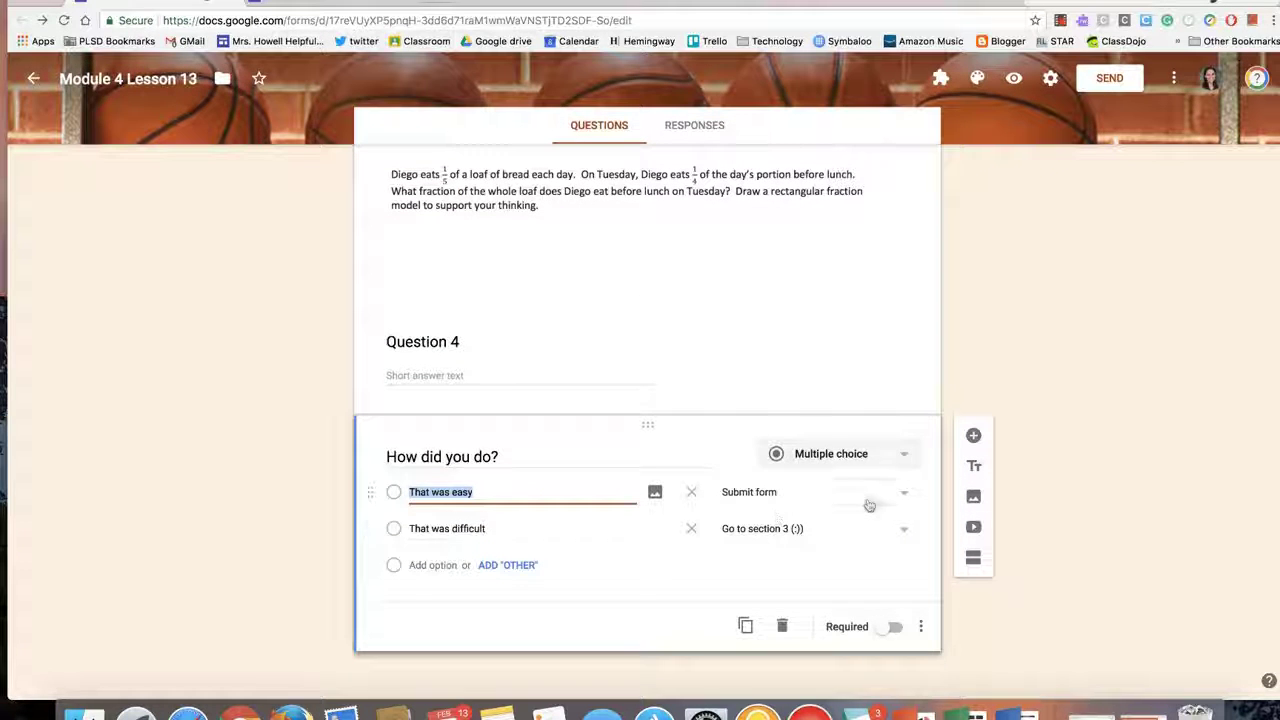
{"action": "left_click", "coordinate": [869, 505]}
{"action": "left_click", "coordinate": [1060, 477]}
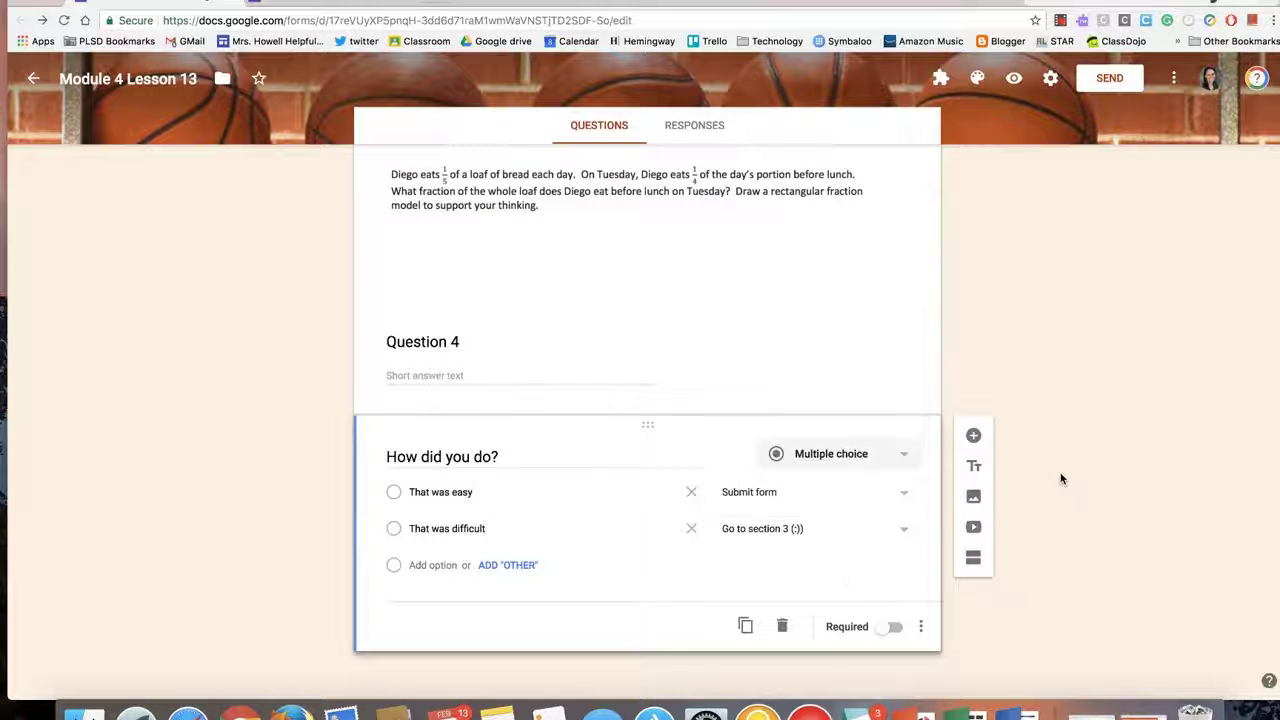
{"action": "scroll", "coordinate": [651, 464], "scroll_direction": "up", "scroll_amount": 10}
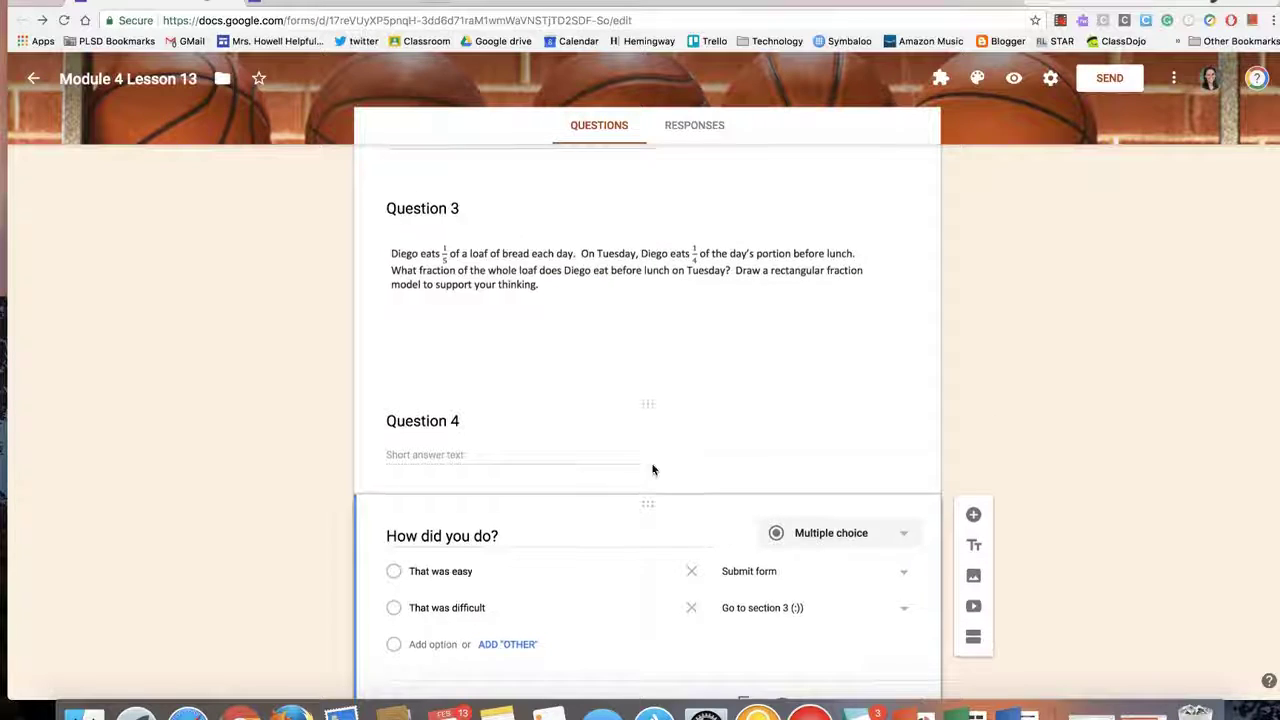
{"action": "scroll", "coordinate": [651, 462], "scroll_direction": "up", "scroll_amount": 4}
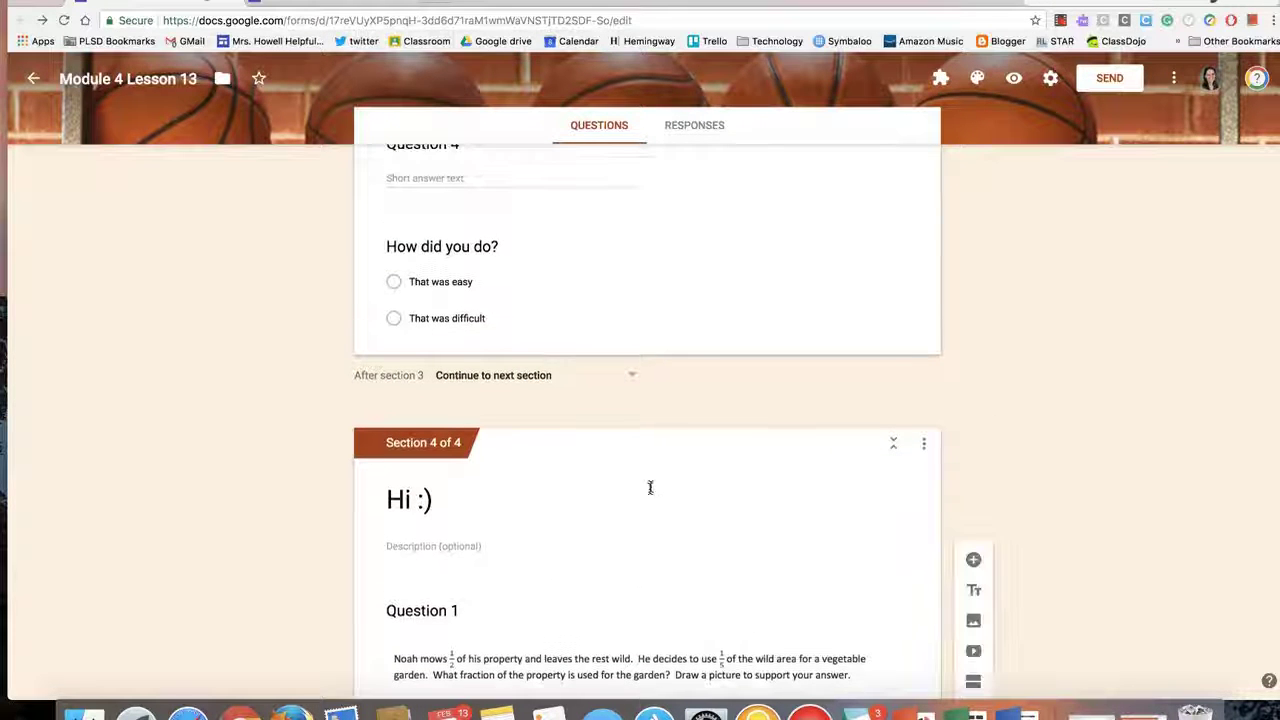
{"action": "scroll", "coordinate": [714, 586], "scroll_direction": "down", "scroll_amount": 6}
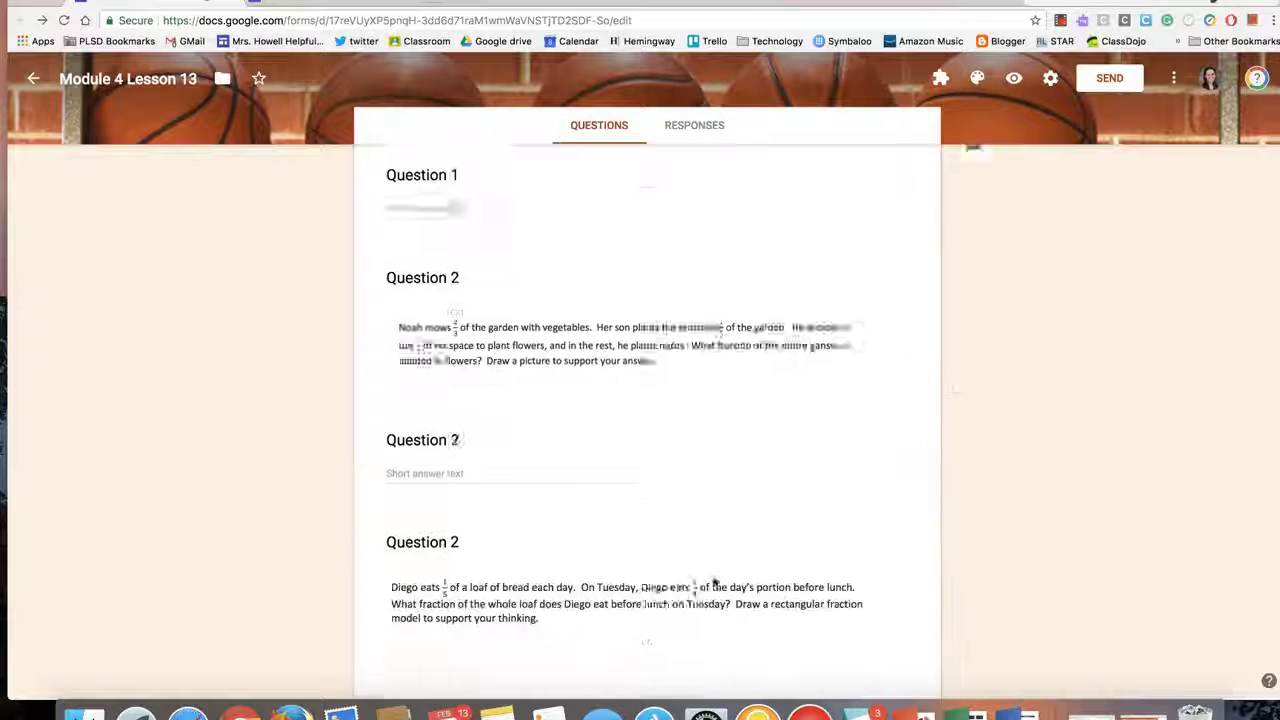